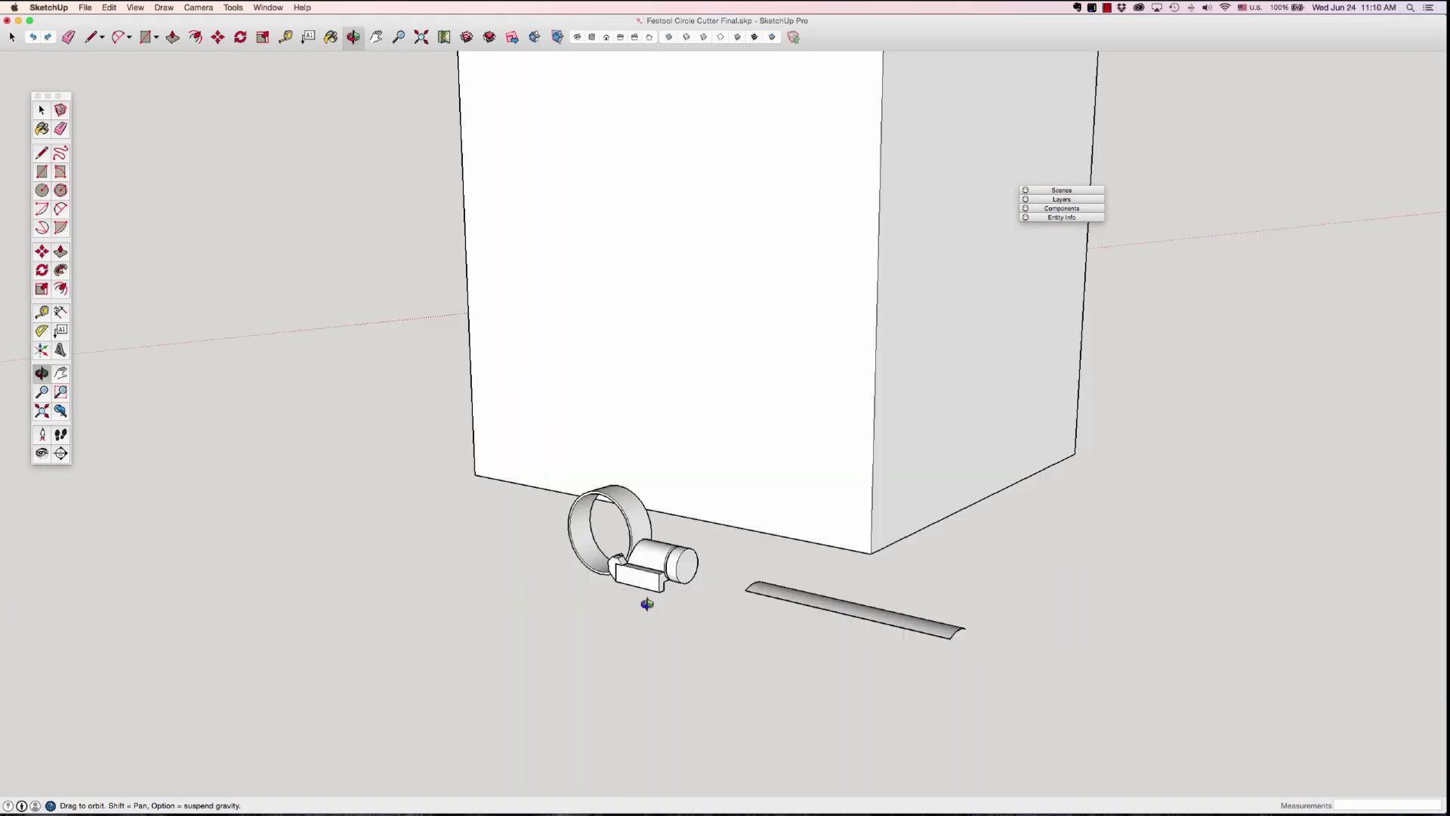
- Draw a 47 by 80 mm rectangle on the ground beside the cutter parts
key("r")
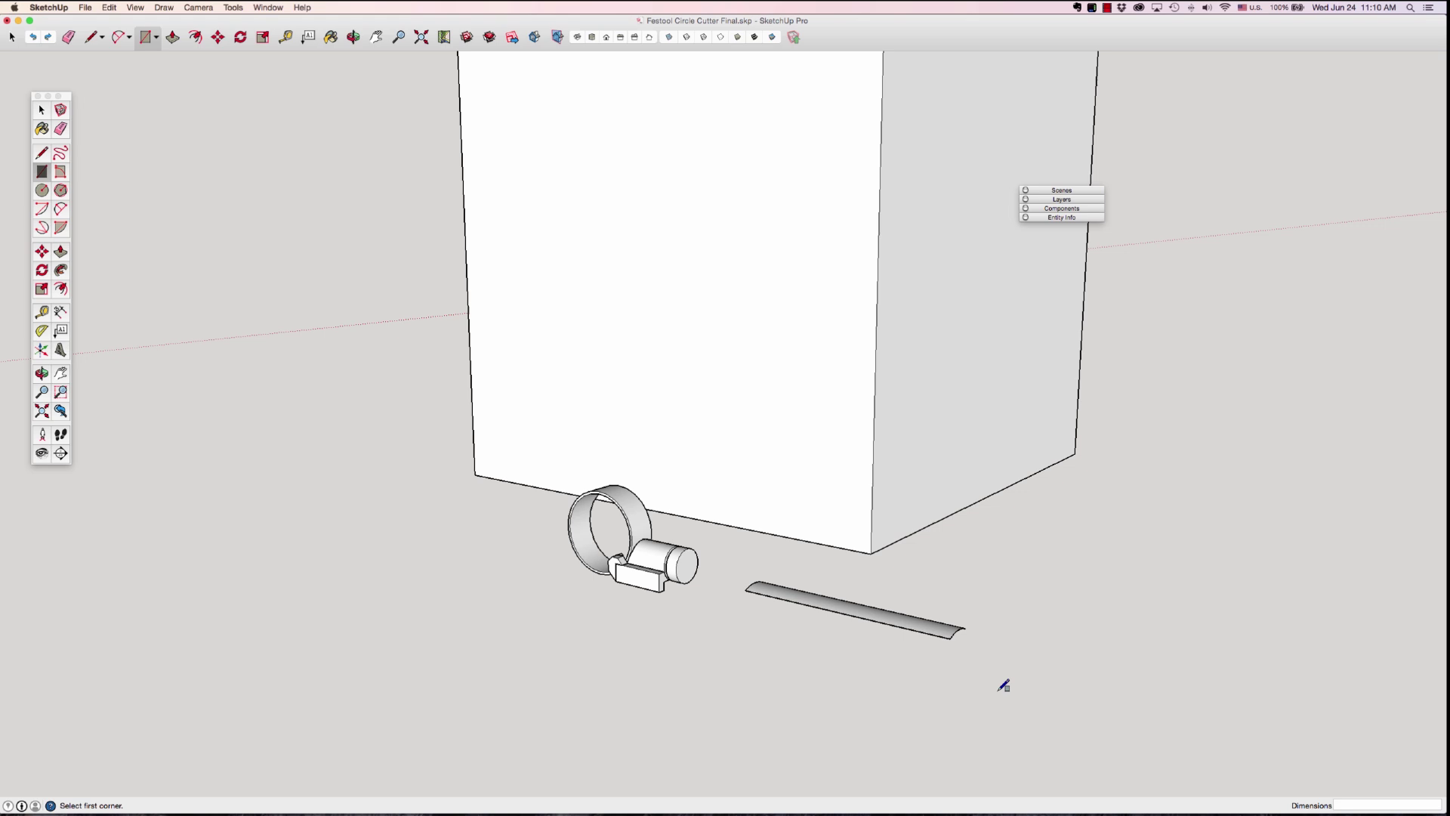
left_click(1108, 666)
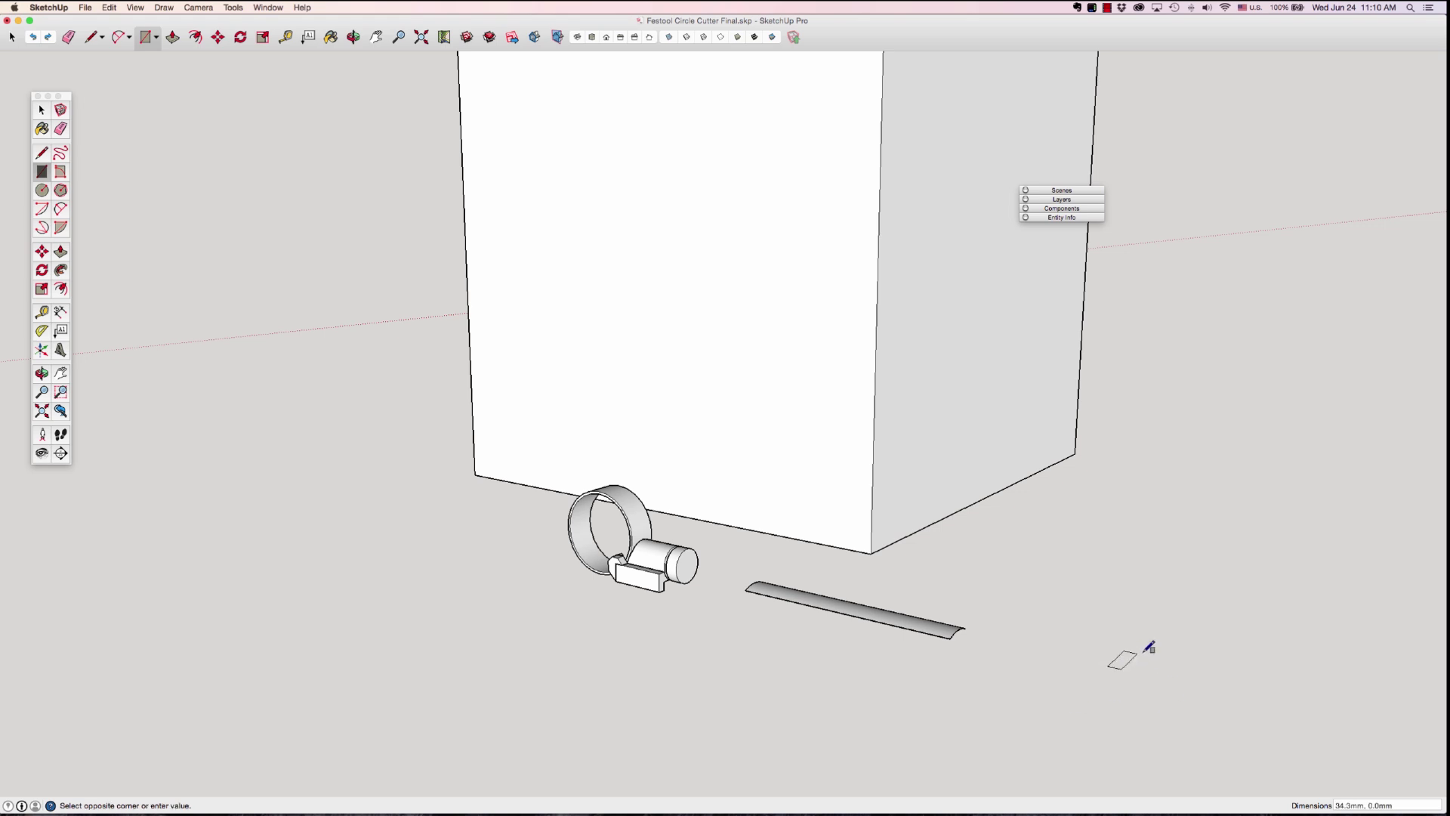
left_click(1332, 687)
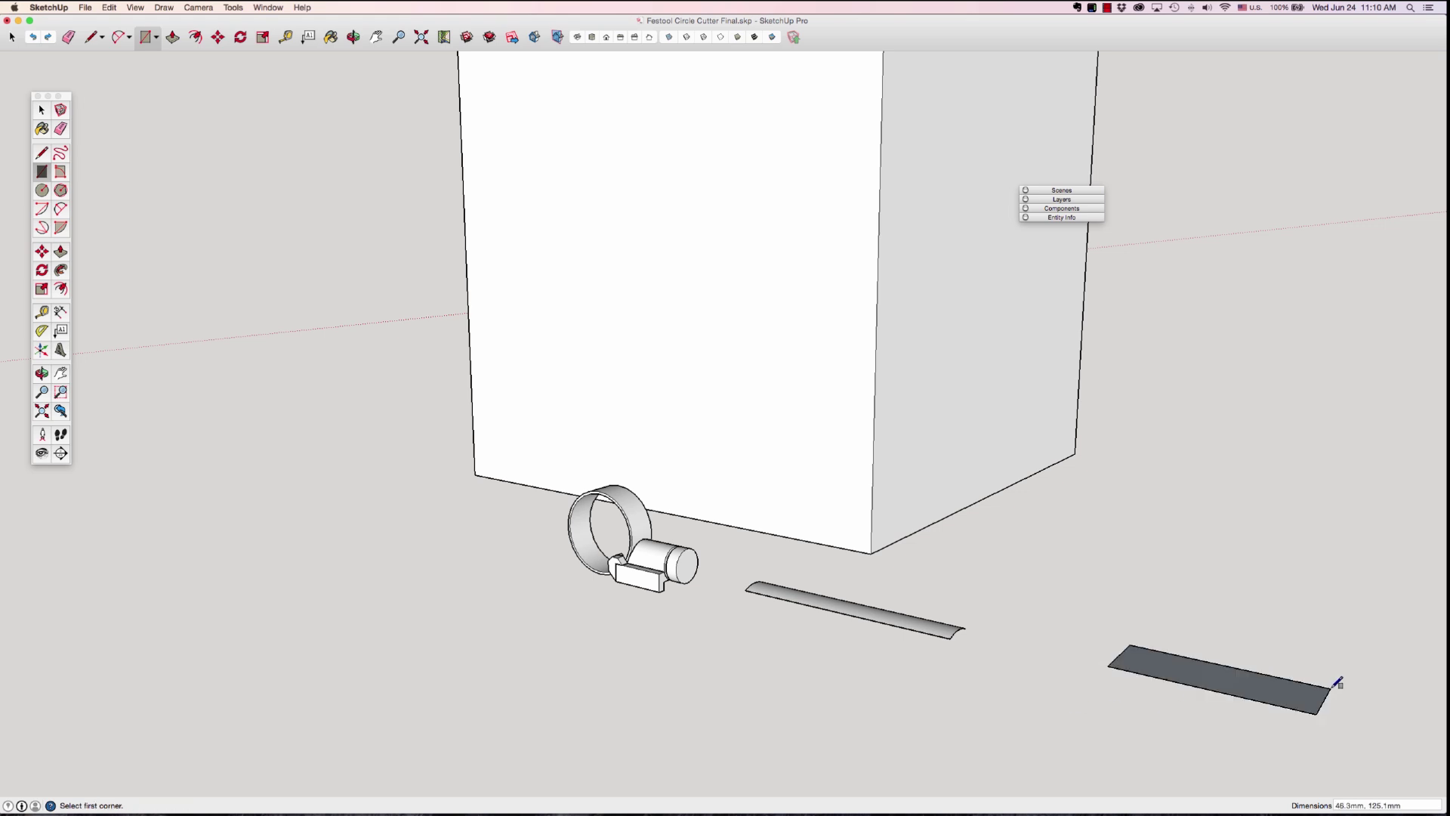
type("47")
key("Return")
- Pull the rectangle up into a 6 mm slab and place a guide at its edge midpoint
key("space")
left_click(1191, 674)
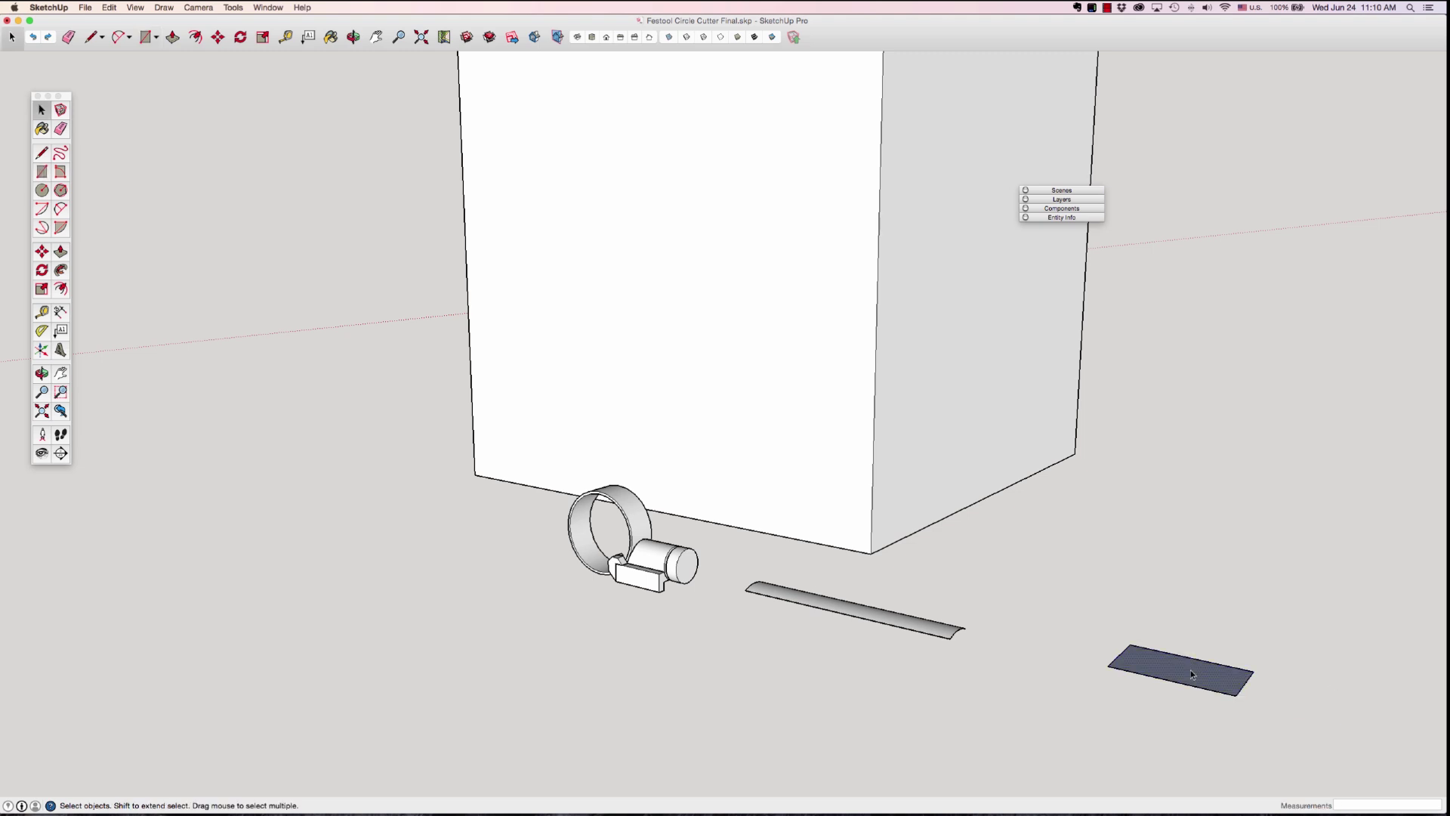
key("p")
left_click(1190, 670)
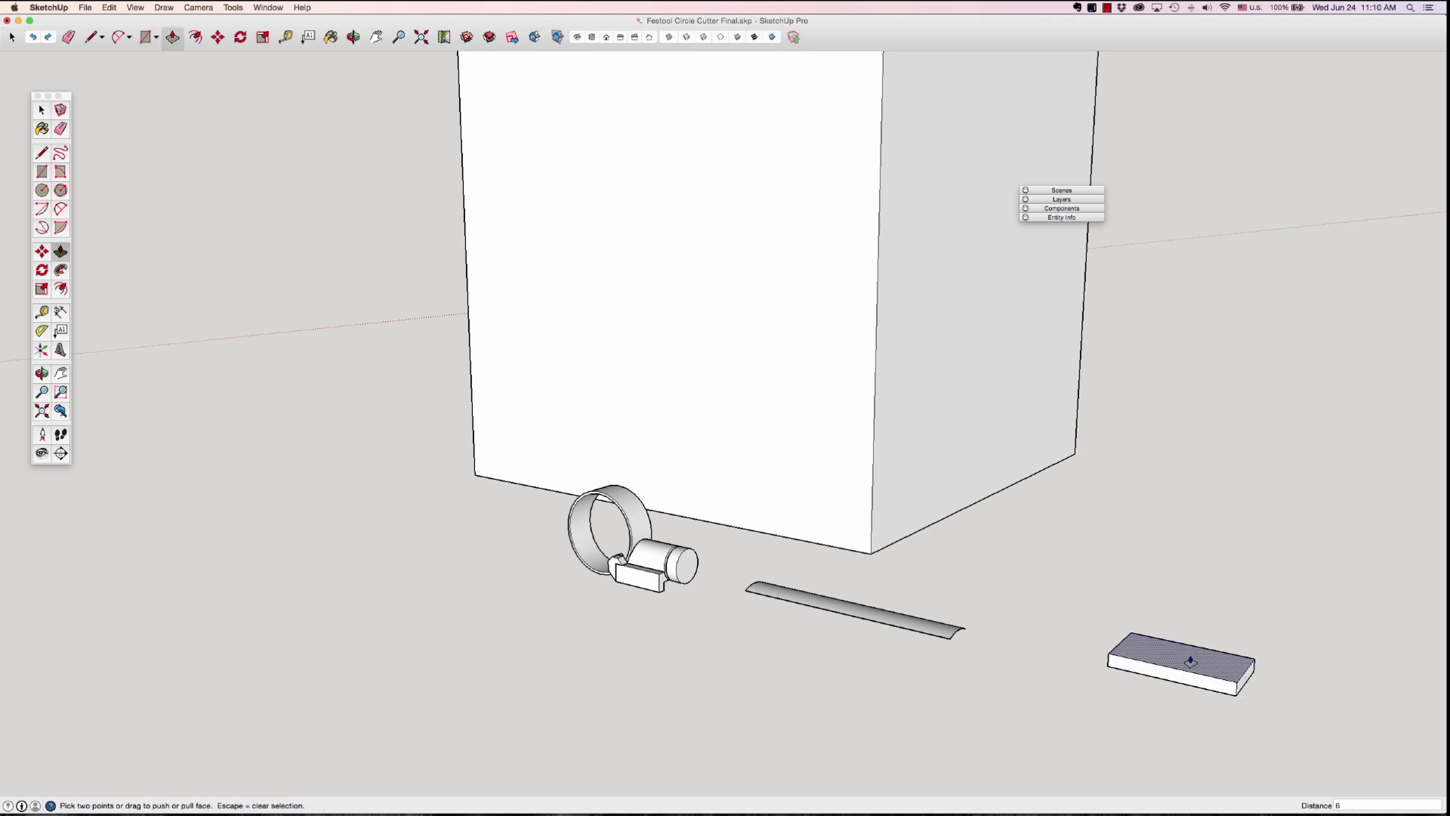
left_click(1190, 661)
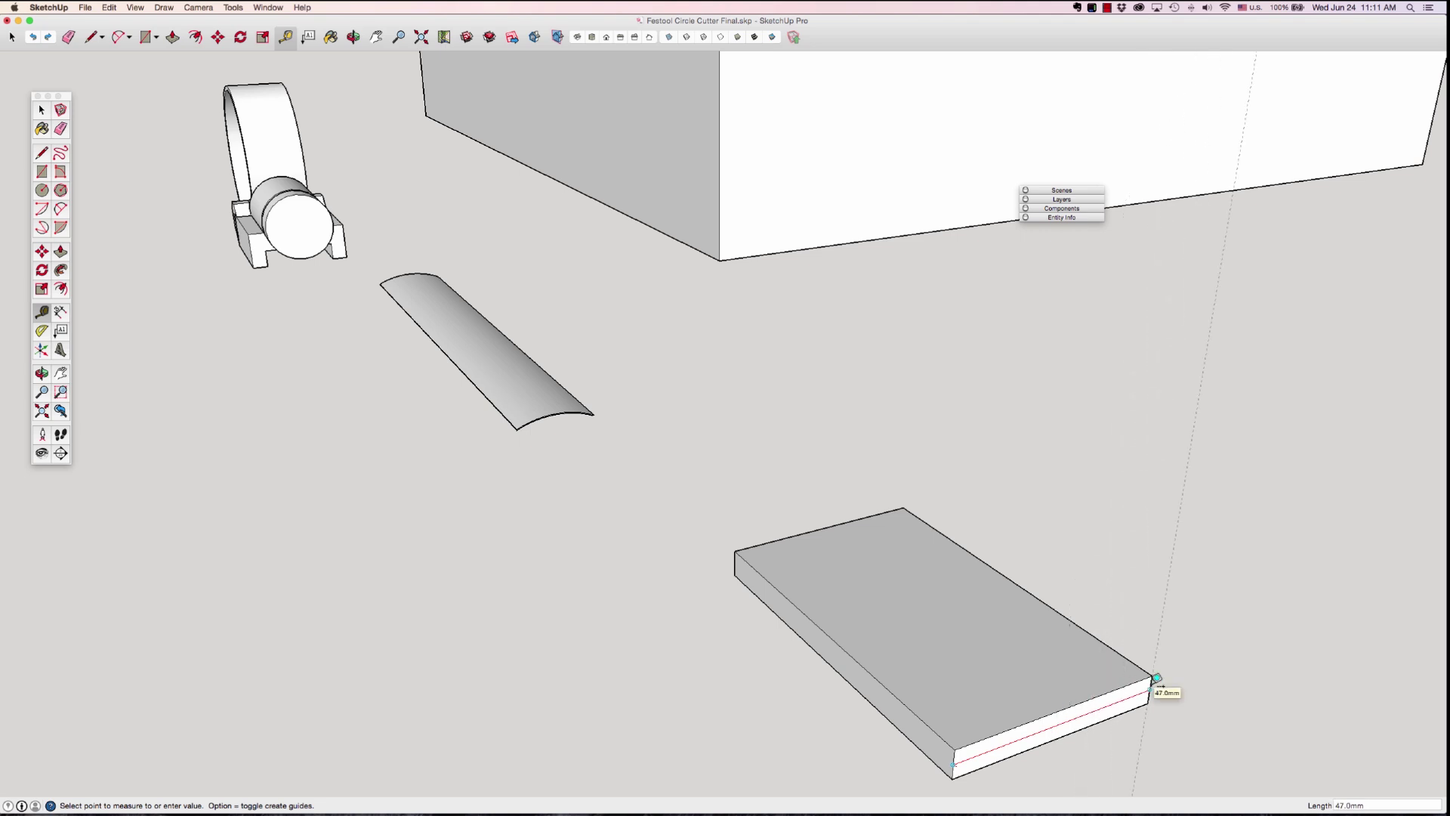
left_click(1067, 701)
- Move the curved profile piece onto the slab's front face
key("space")
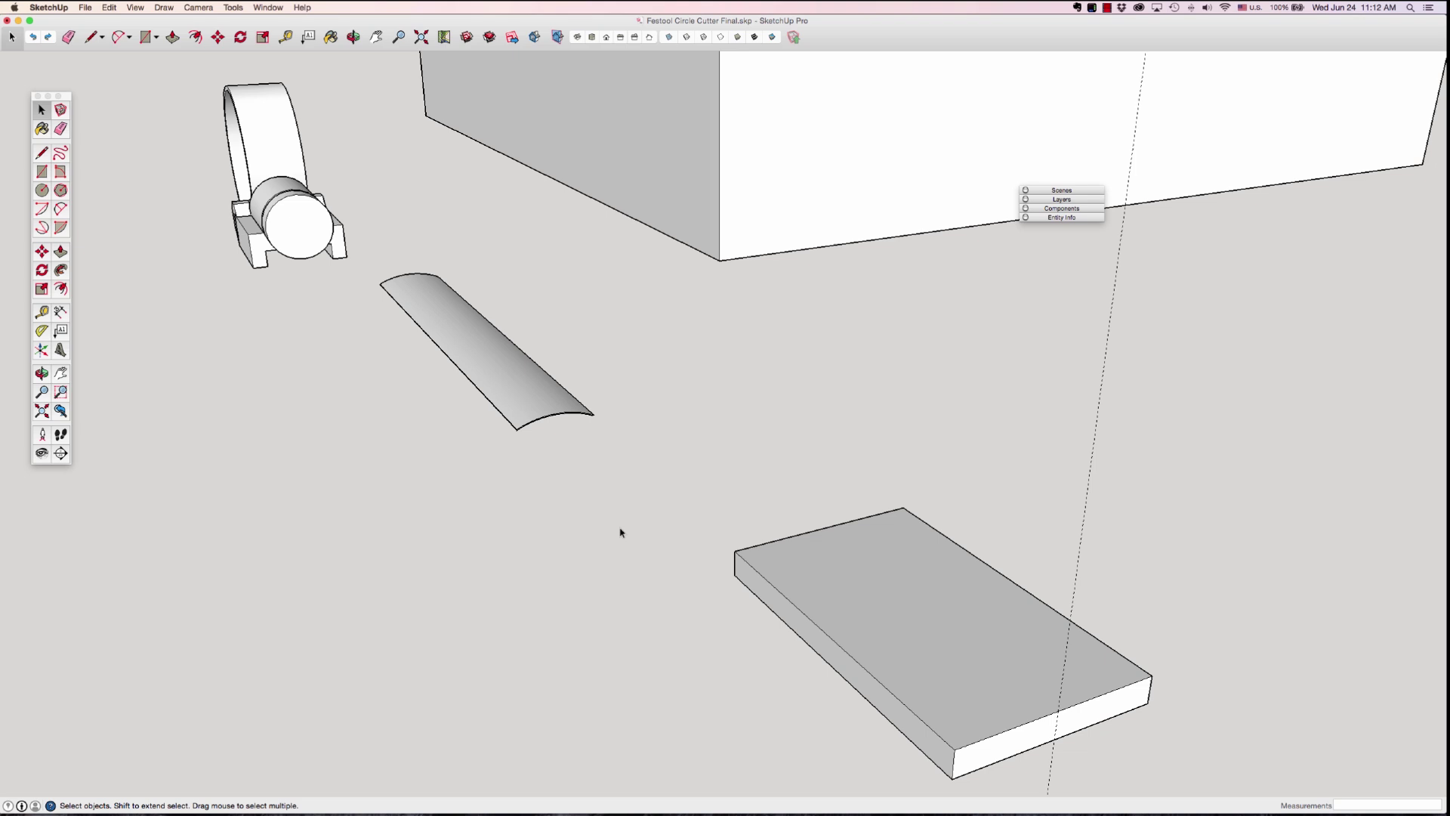
left_click(518, 396)
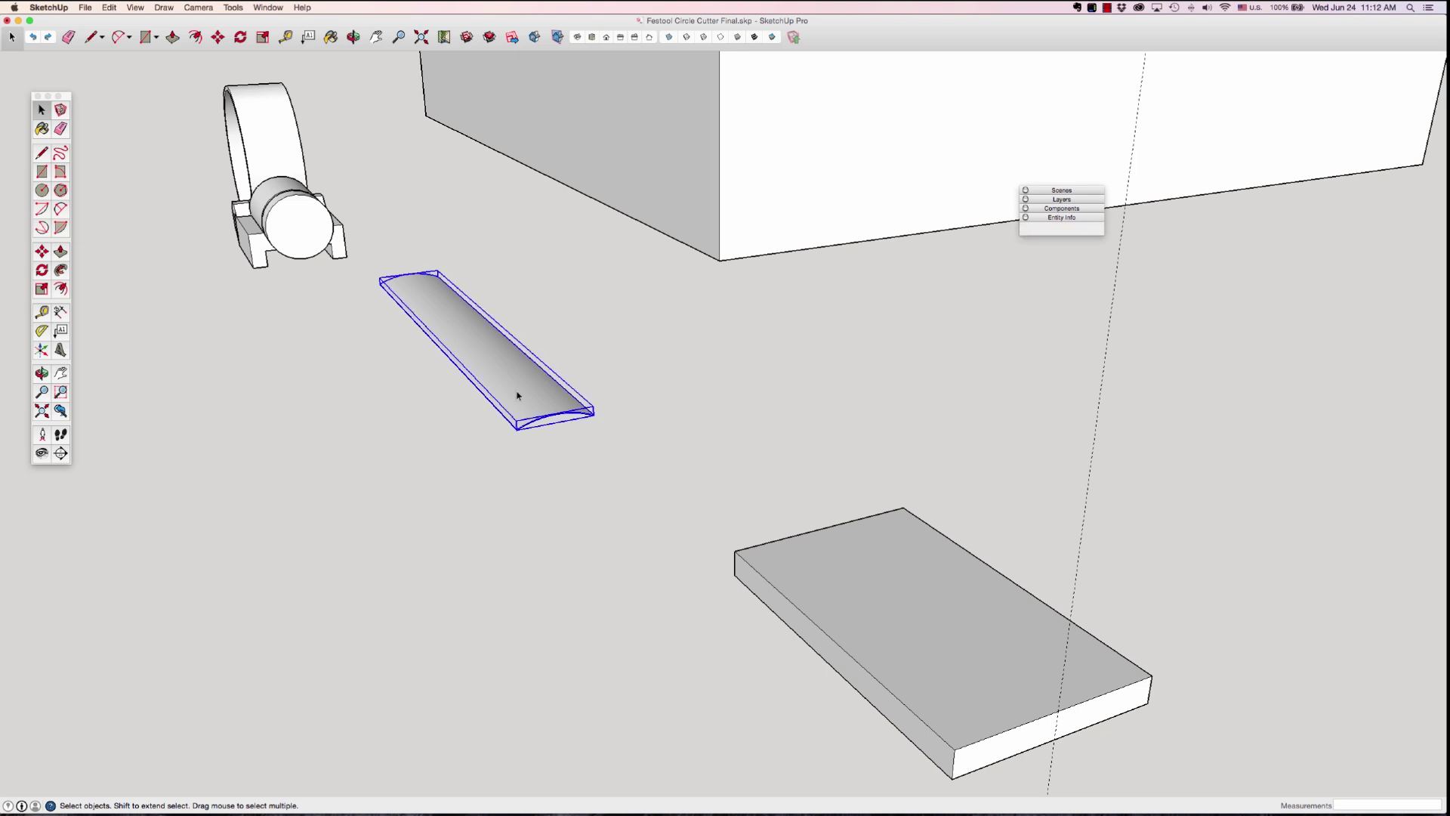
key("m")
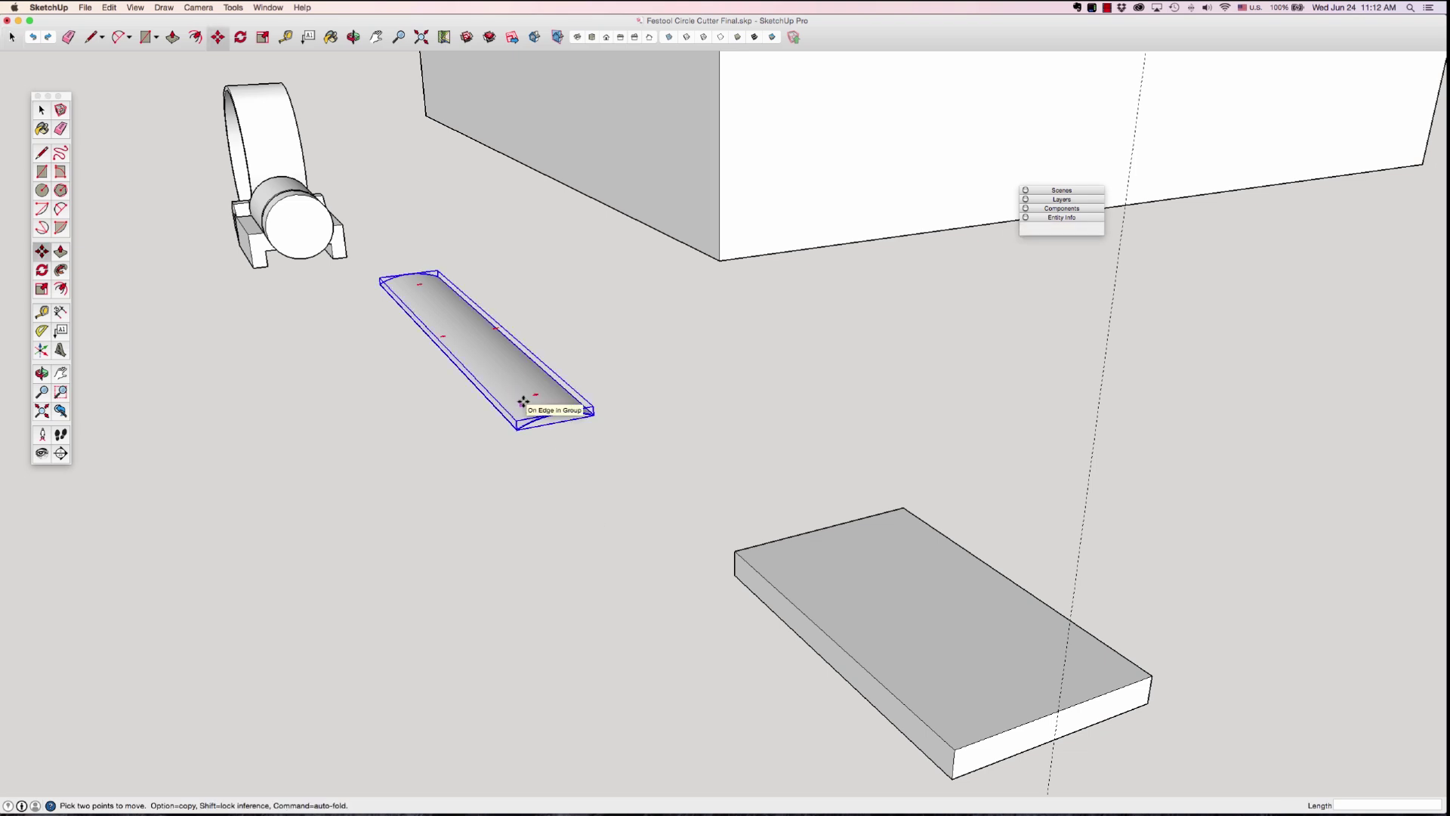
left_click(522, 401)
middle_click_drag(589, 466, 1071, 657)
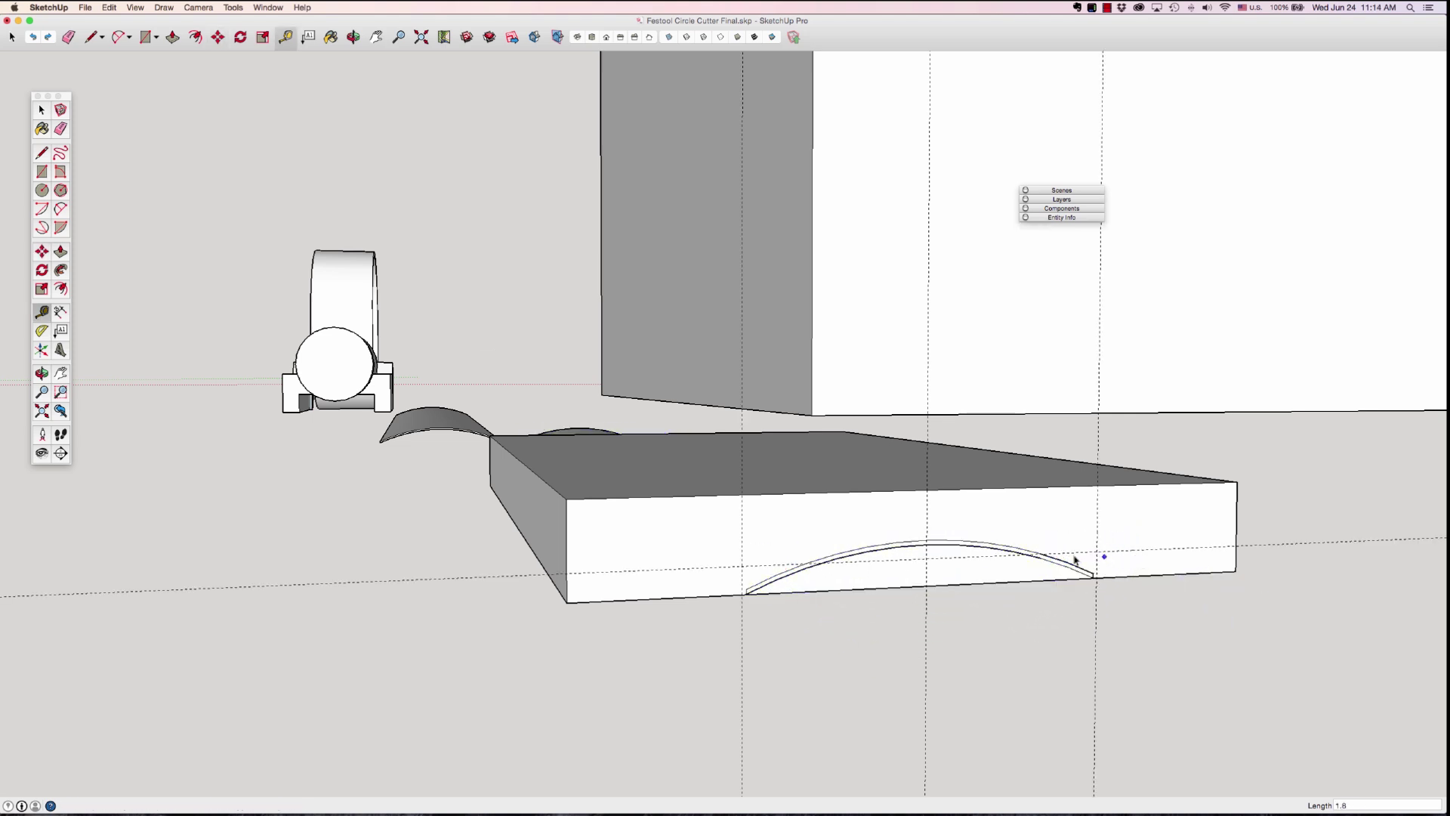
key("space")
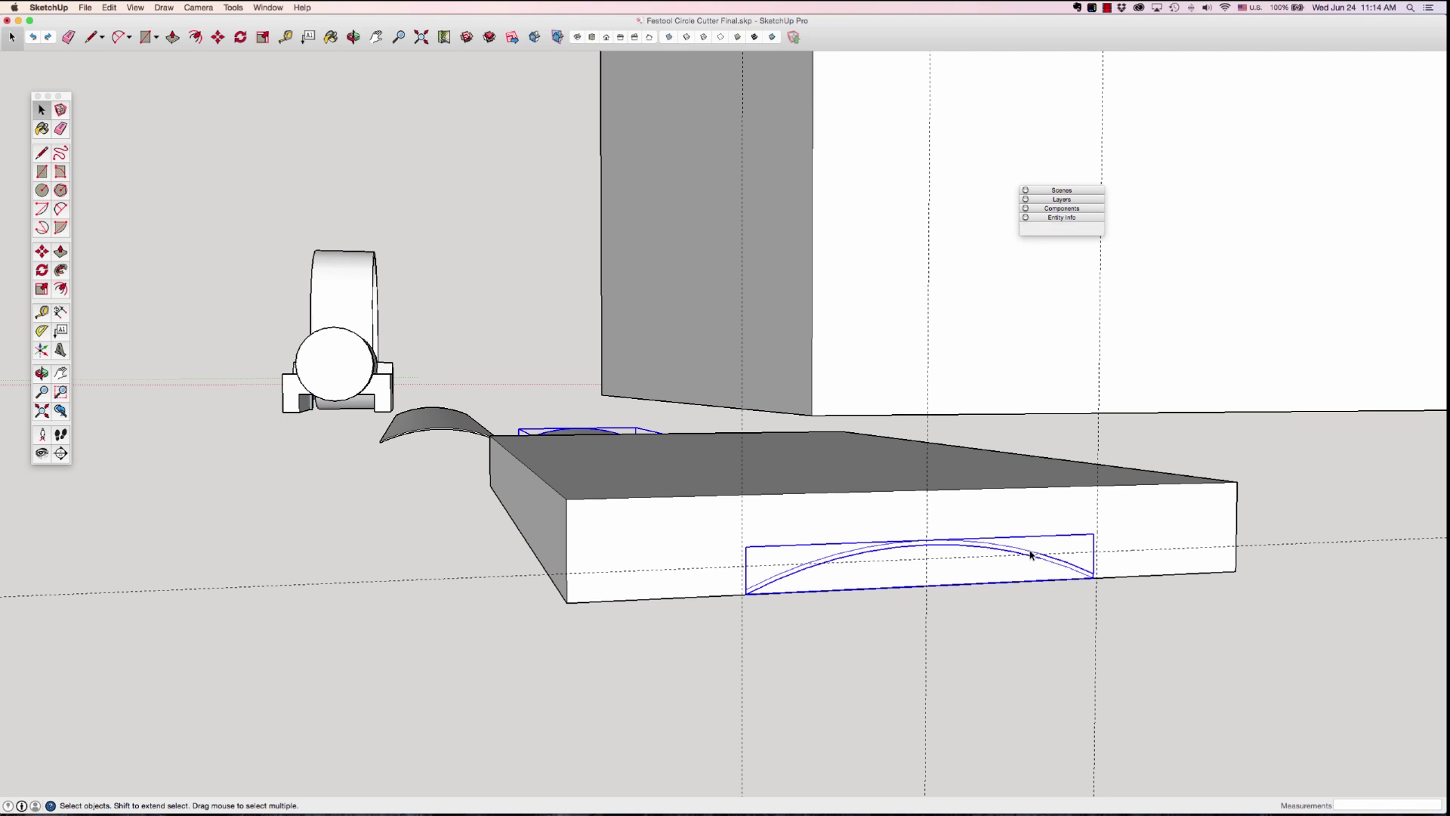
- Reposition the curved piece by its endpoint so it sits centred between the guides
key("m")
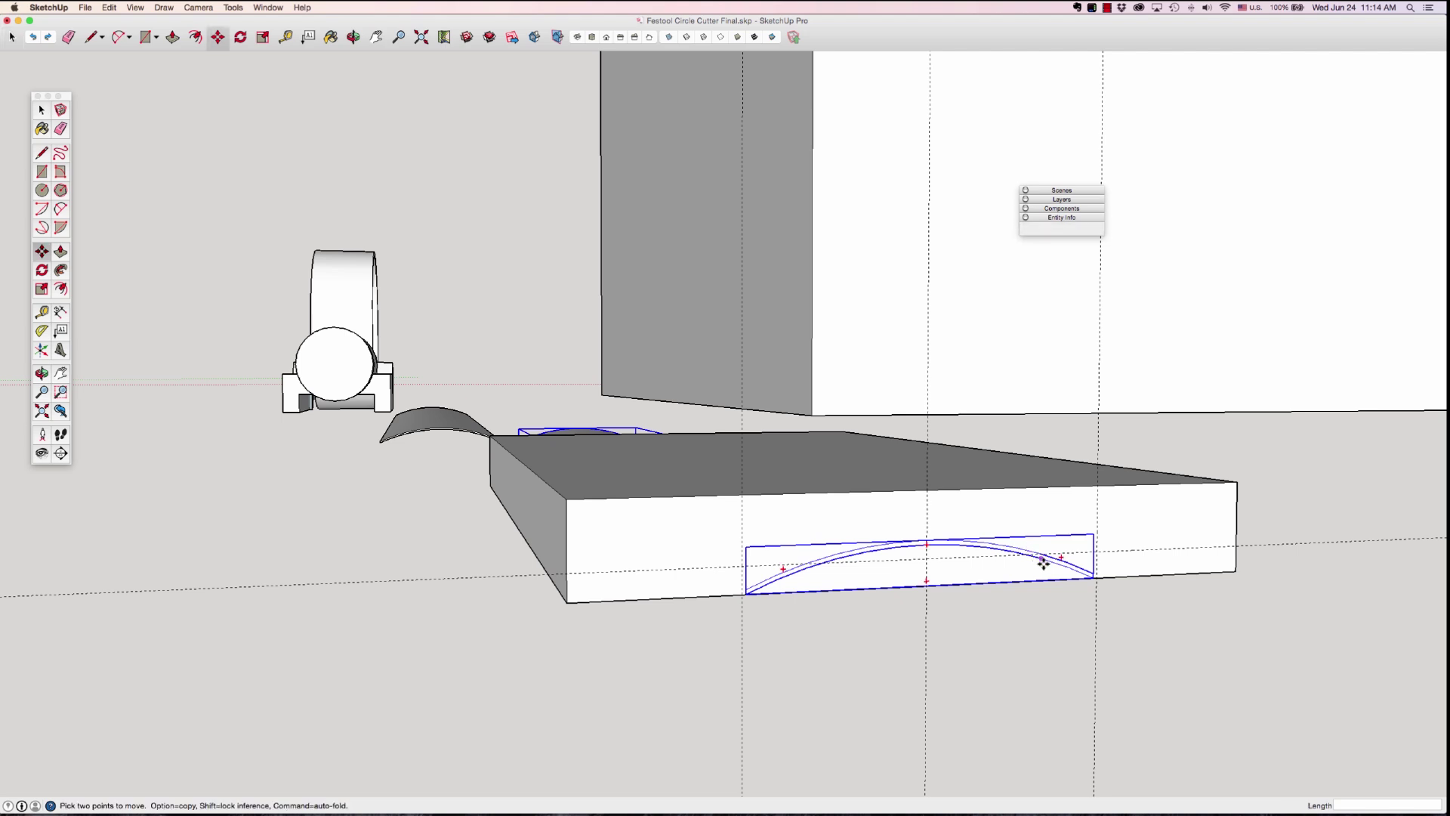
left_click(1093, 575)
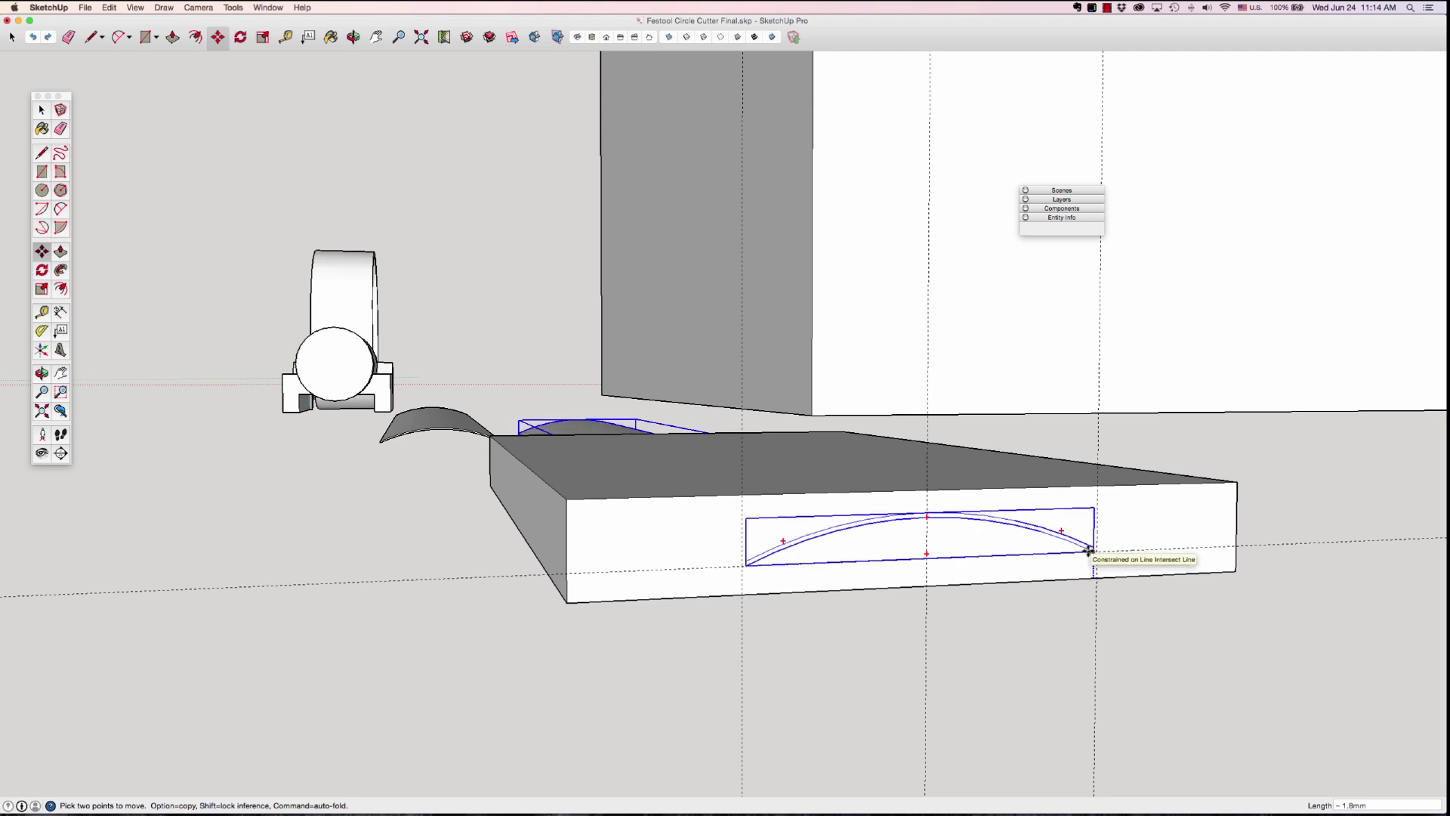
left_click(1089, 550)
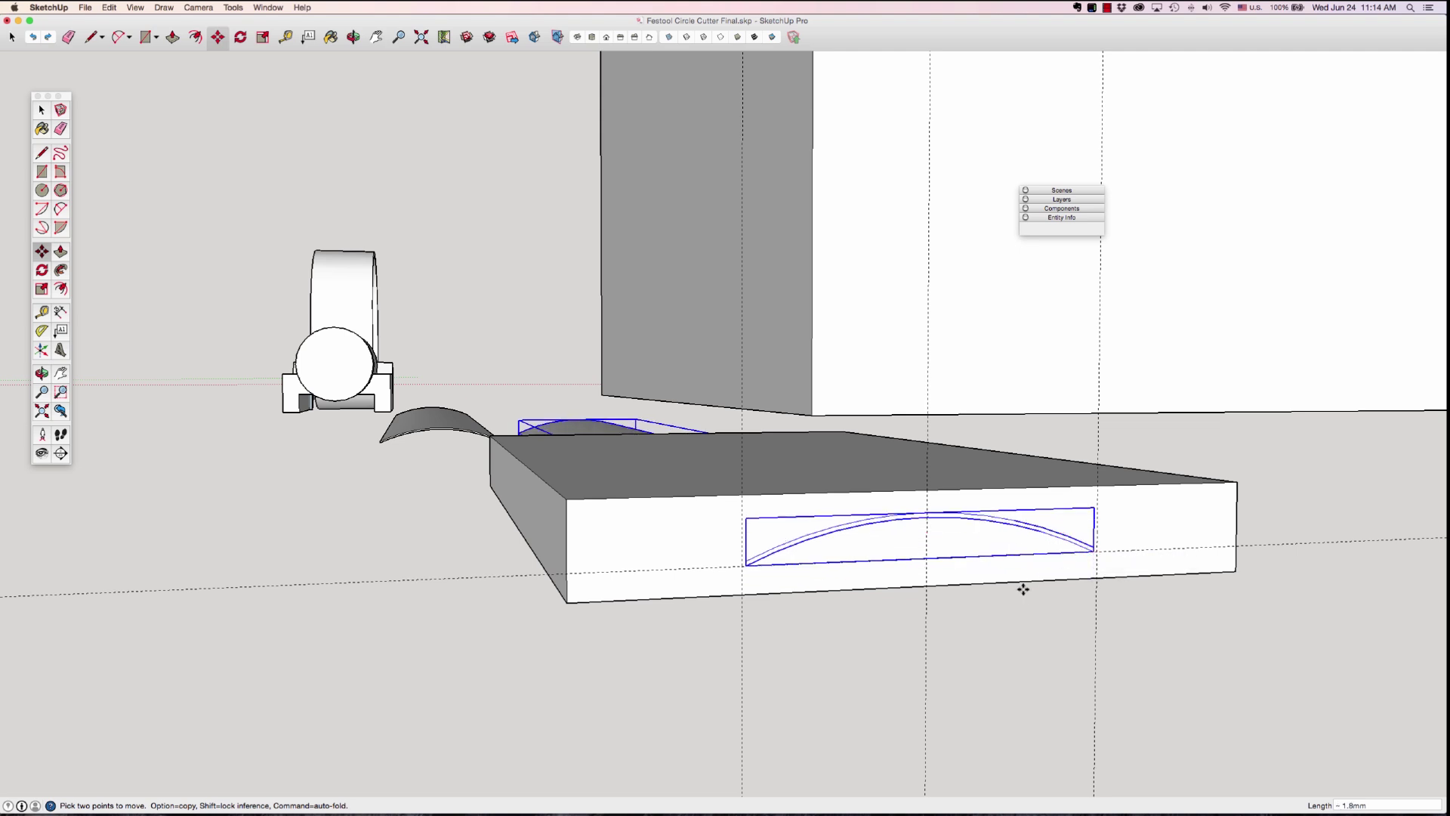
key("space")
left_click(1164, 535)
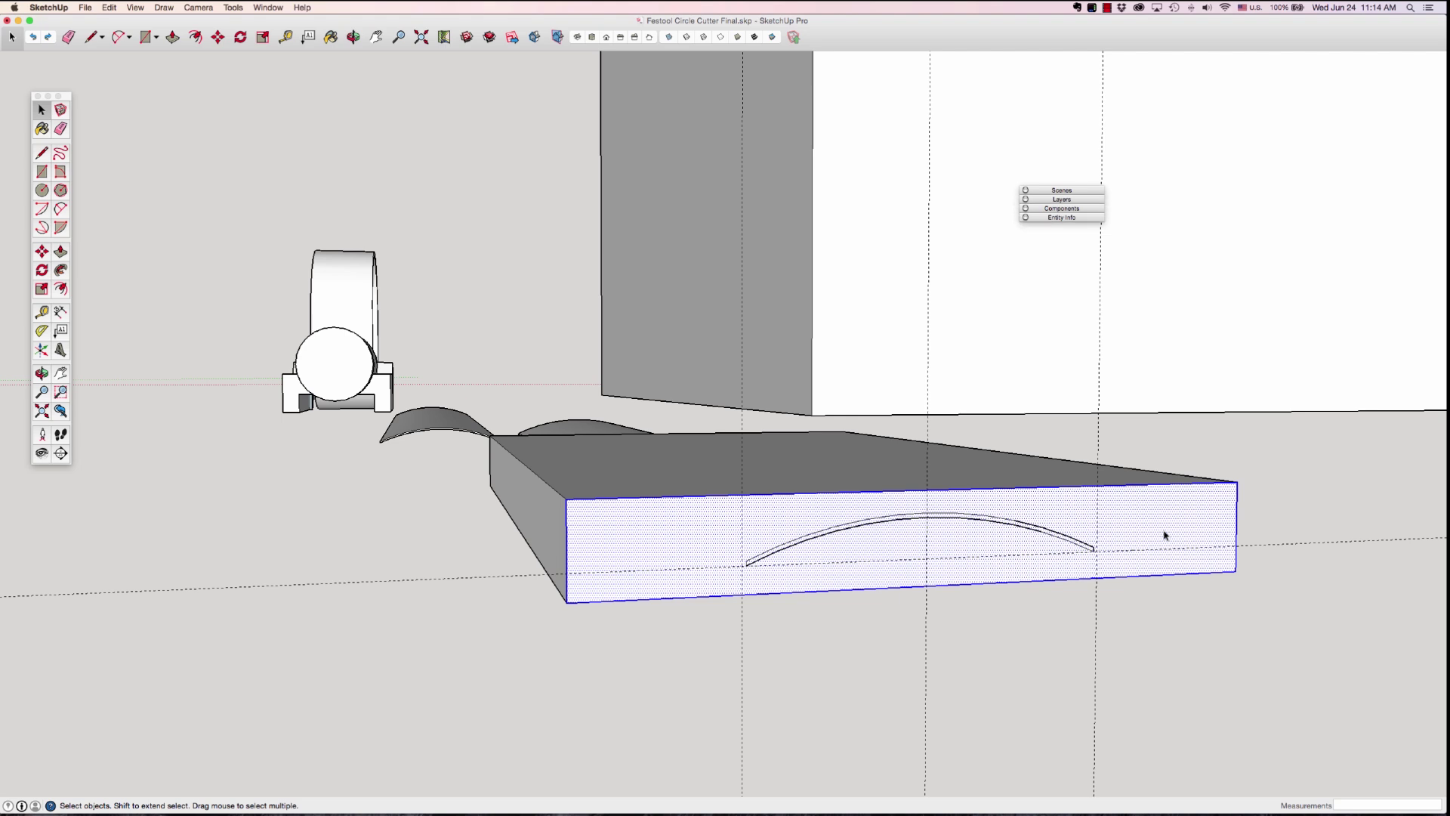
- Trace the profile's curve on the slab's front face with a 2-point arc
key("l")
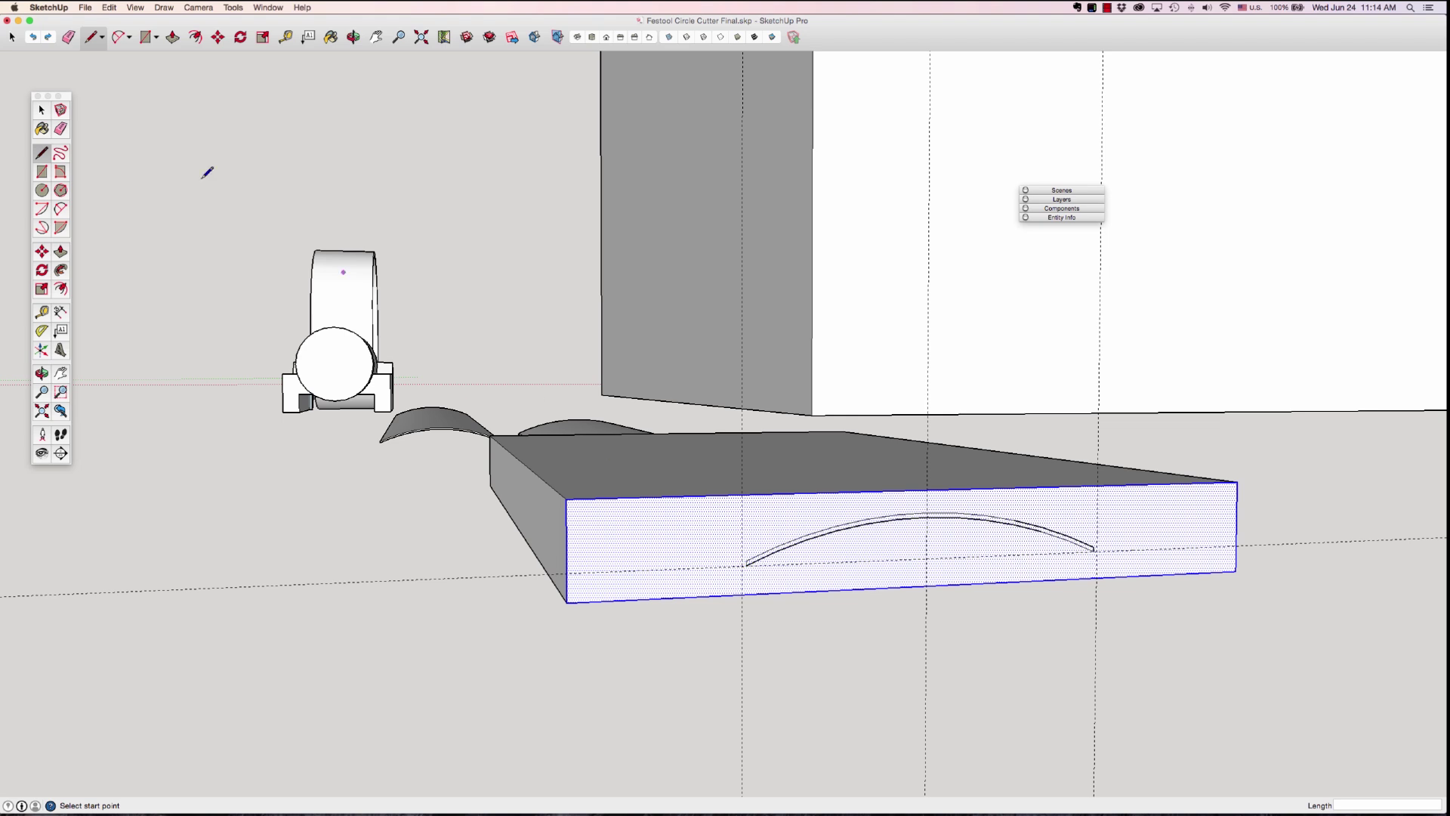
left_click(59, 211)
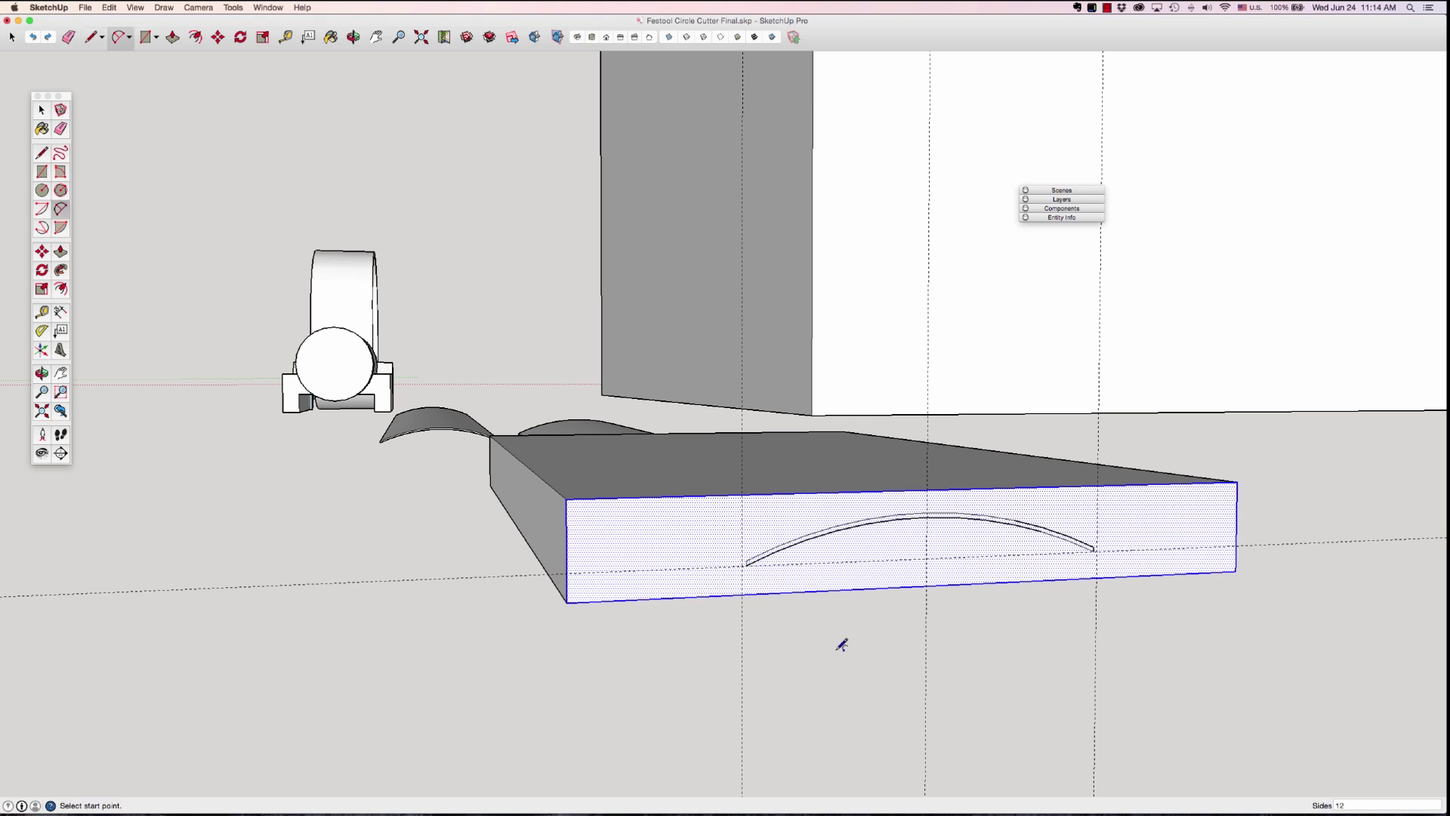
left_click(743, 564)
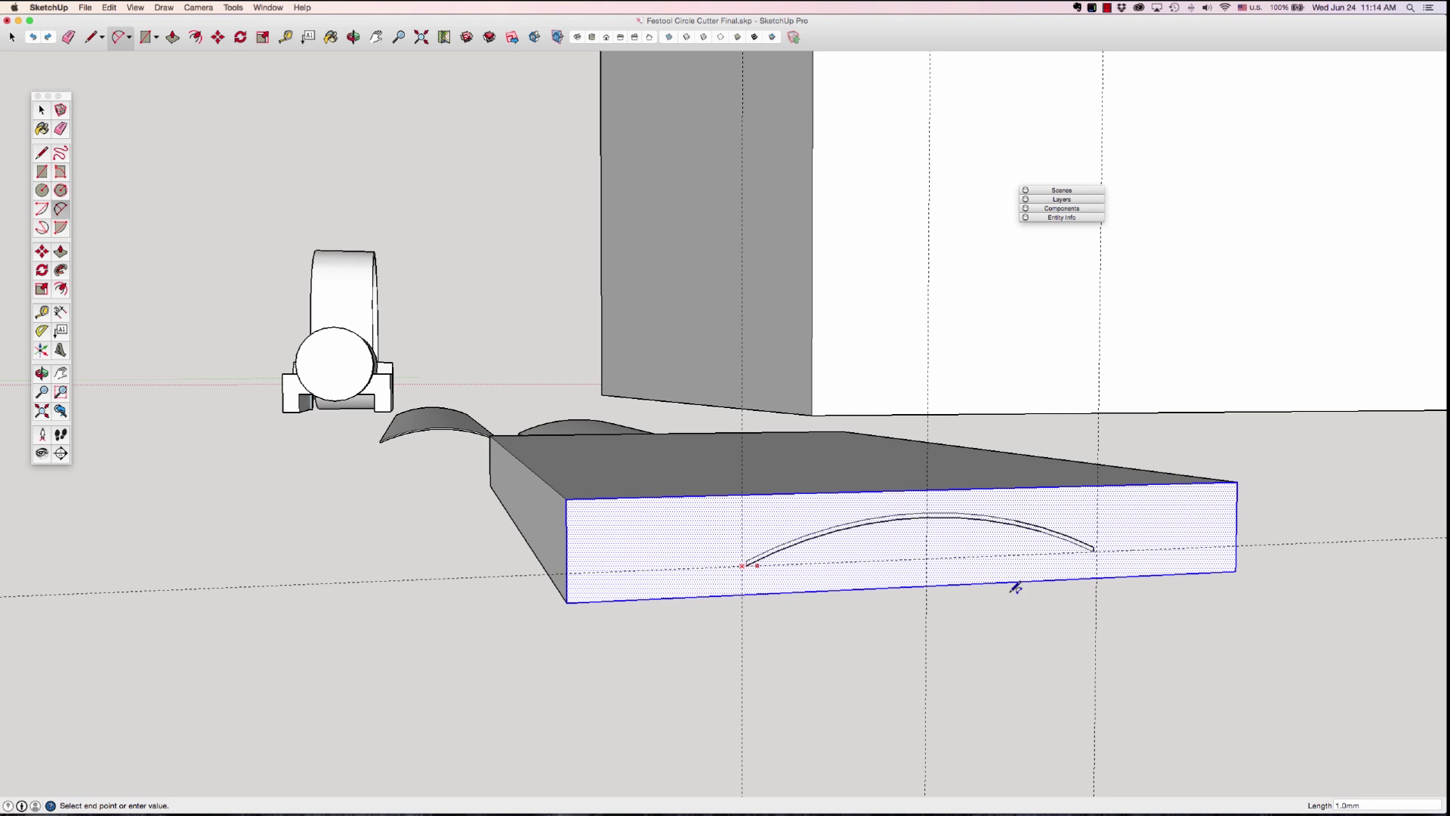
left_click(1097, 551)
left_click(934, 512)
left_click(934, 512)
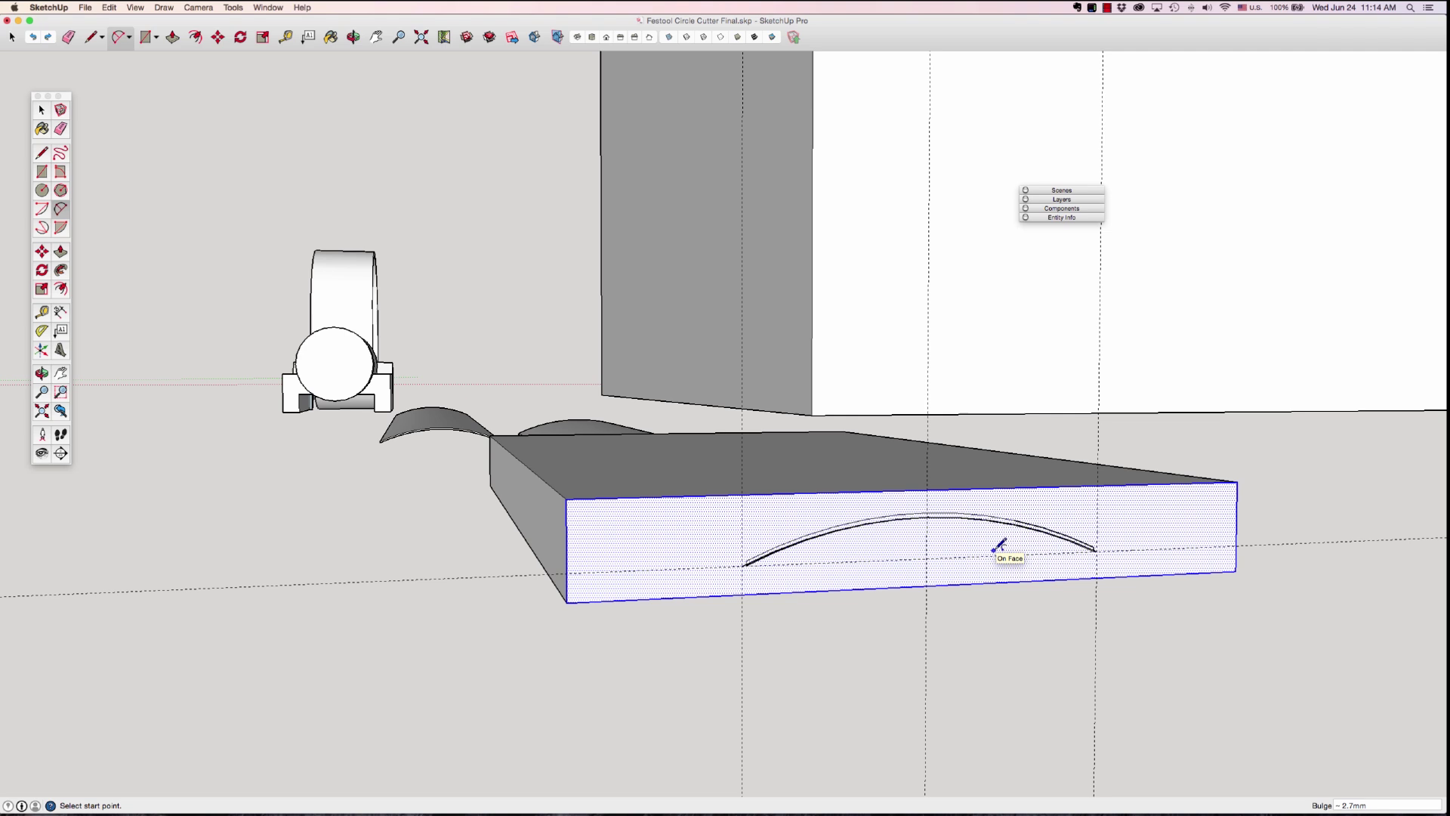
- Draw vertical lines from both arc ends up to the slab's top edge
key("l")
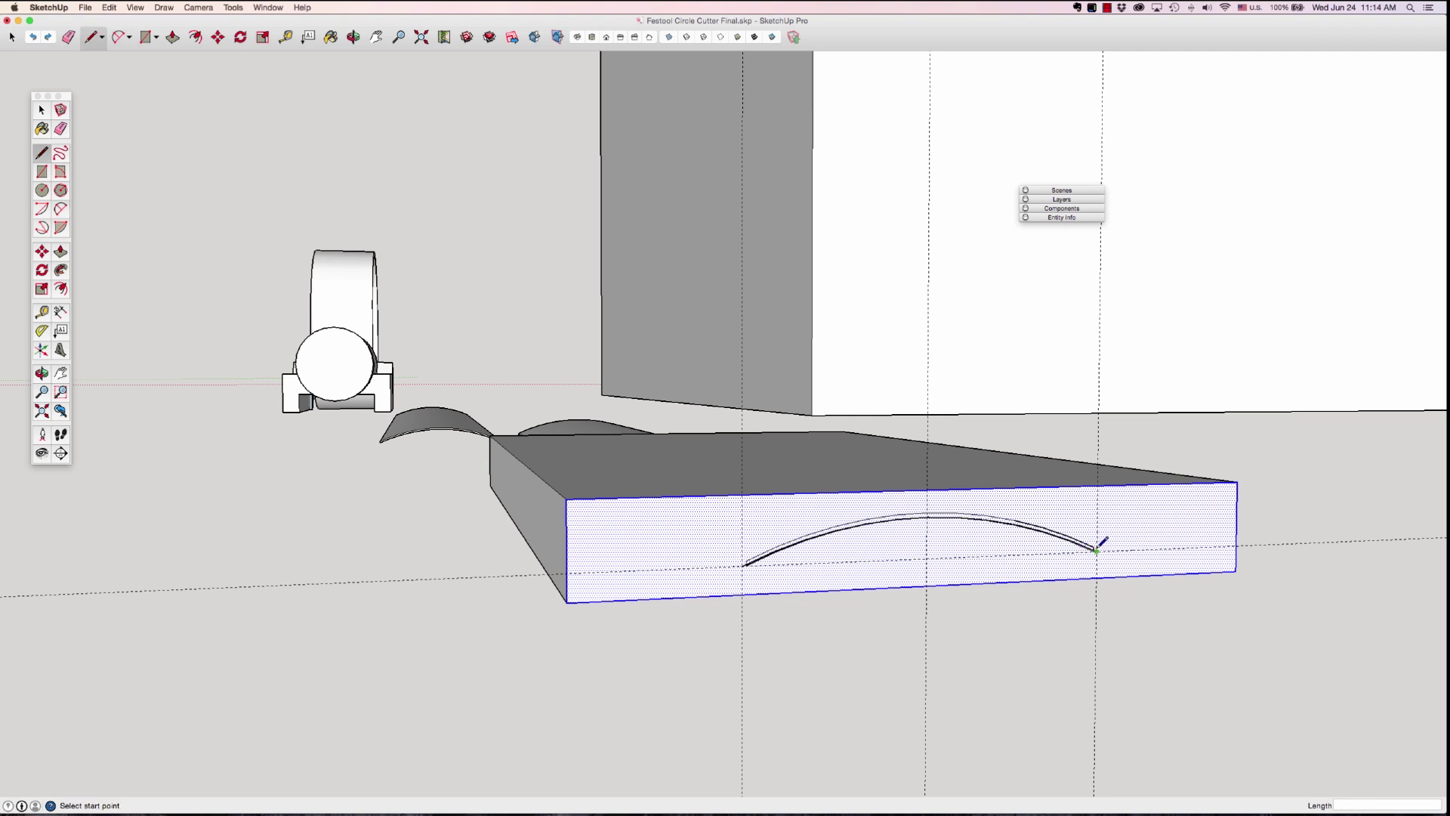
left_click(1096, 550)
left_click(1097, 485)
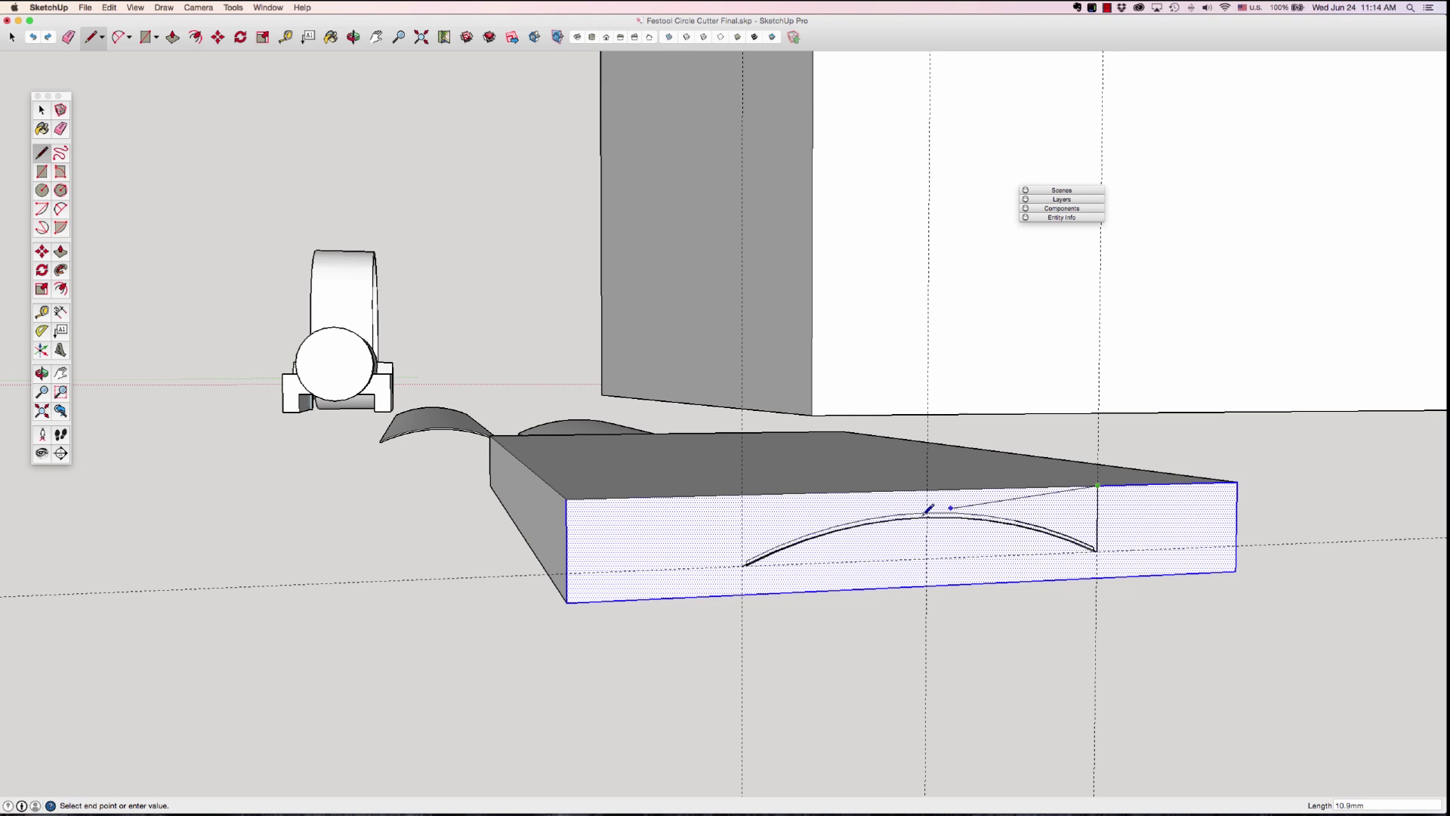
key("Escape")
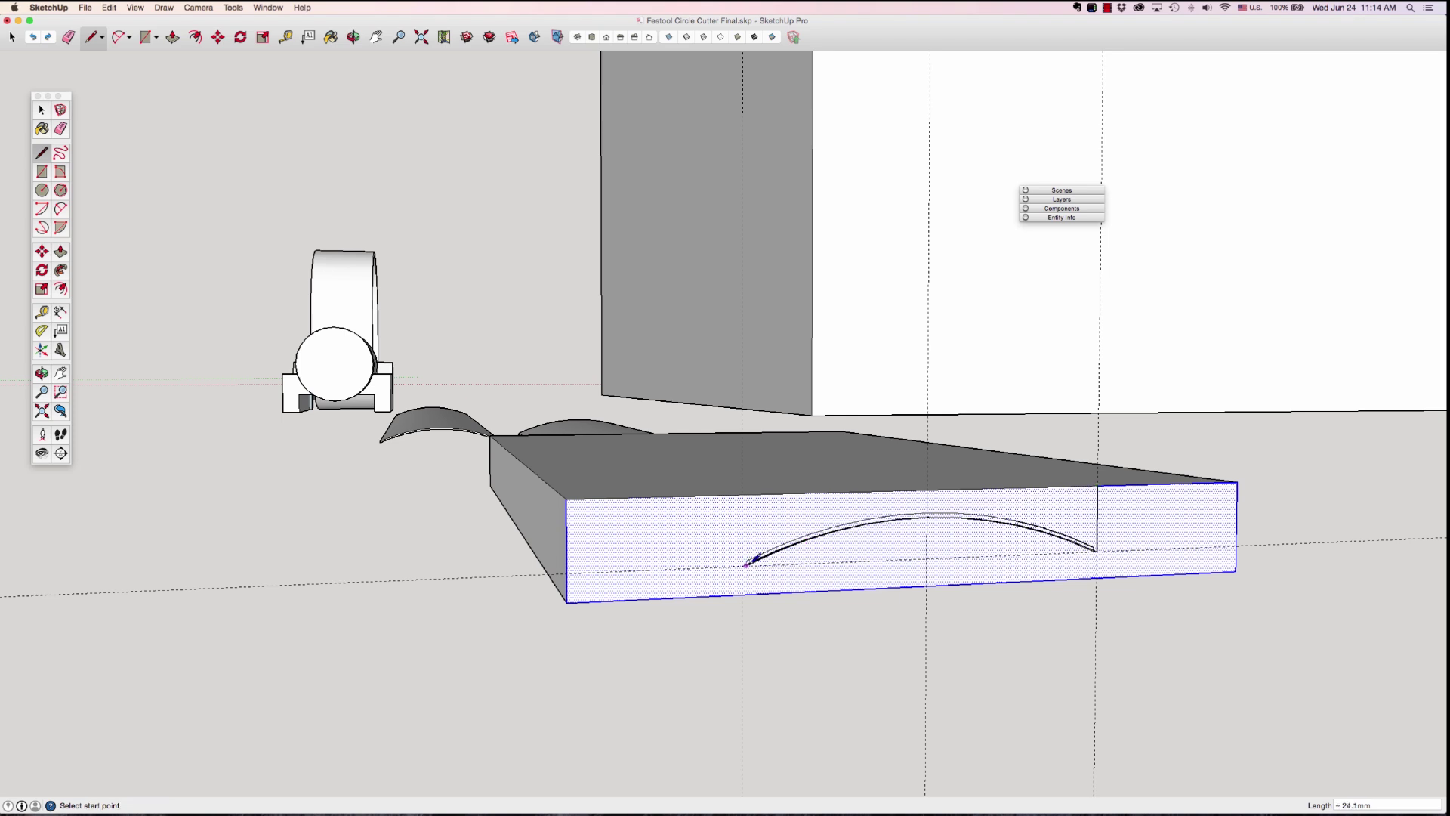
left_click(742, 565)
left_click(743, 492)
key("space")
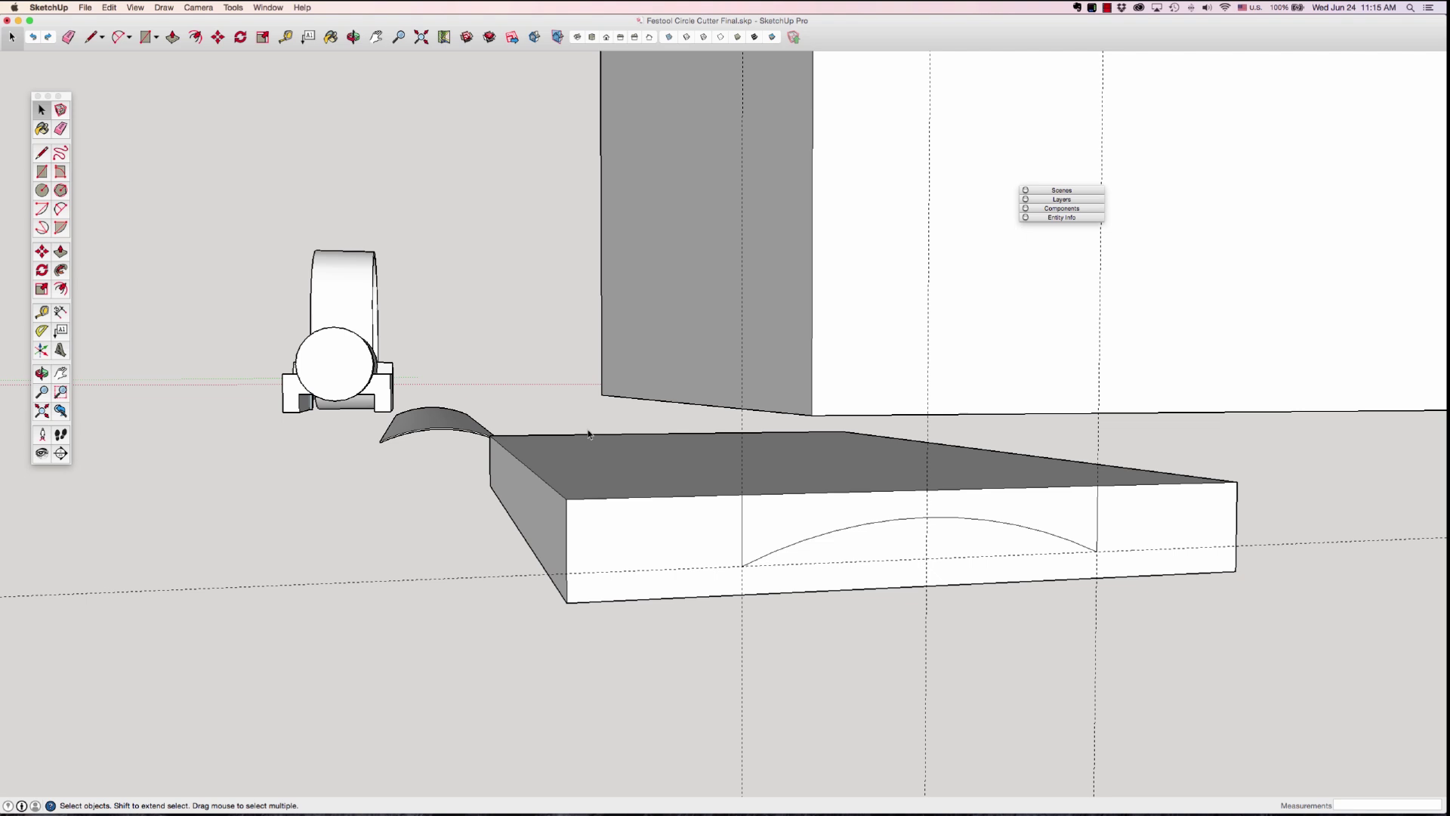
- Push the face above the arc through to carve the slab's arched top
key("p")
left_click_drag(791, 518, 611, 442)
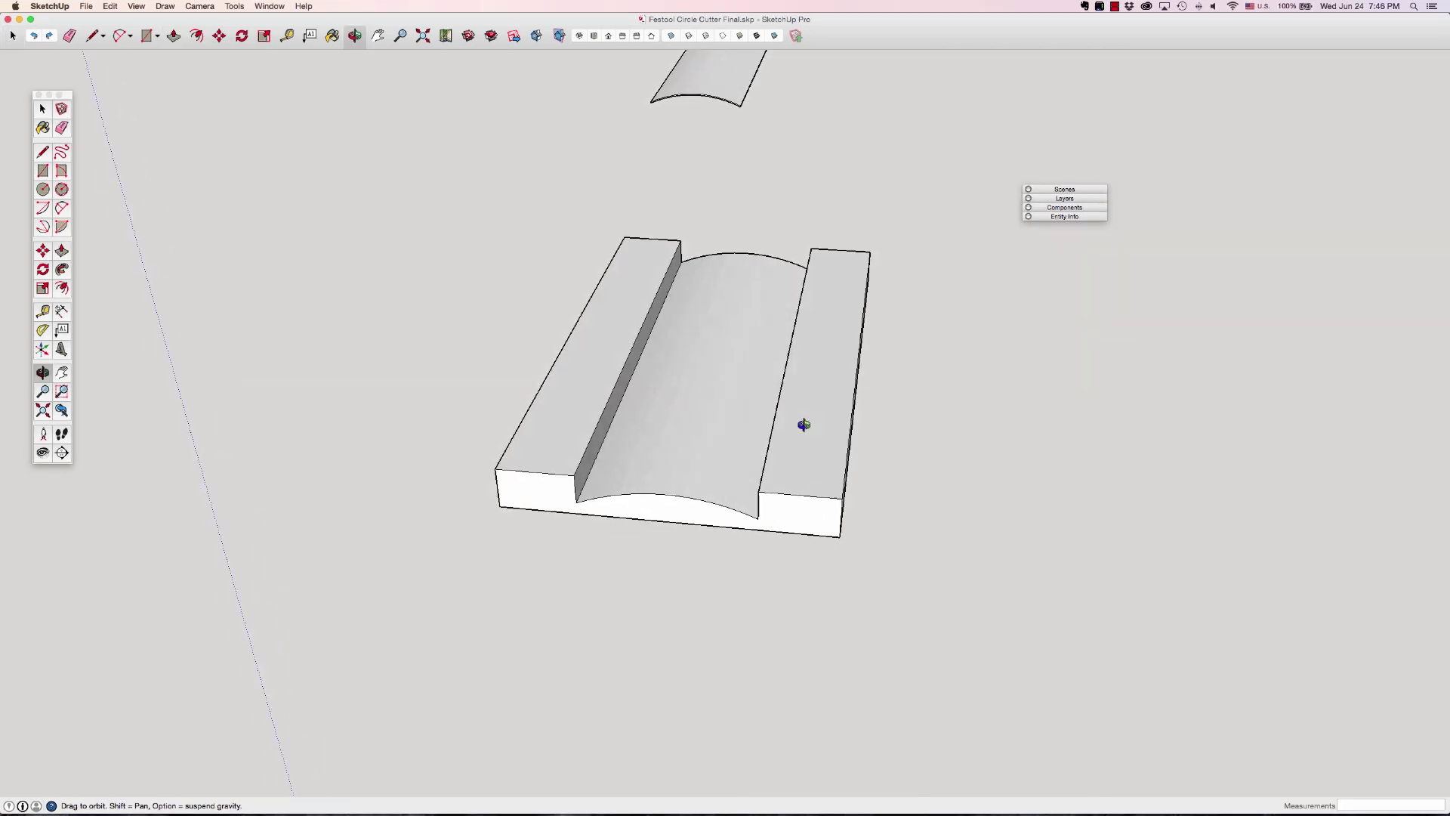
left_click_drag(803, 421, 831, 406)
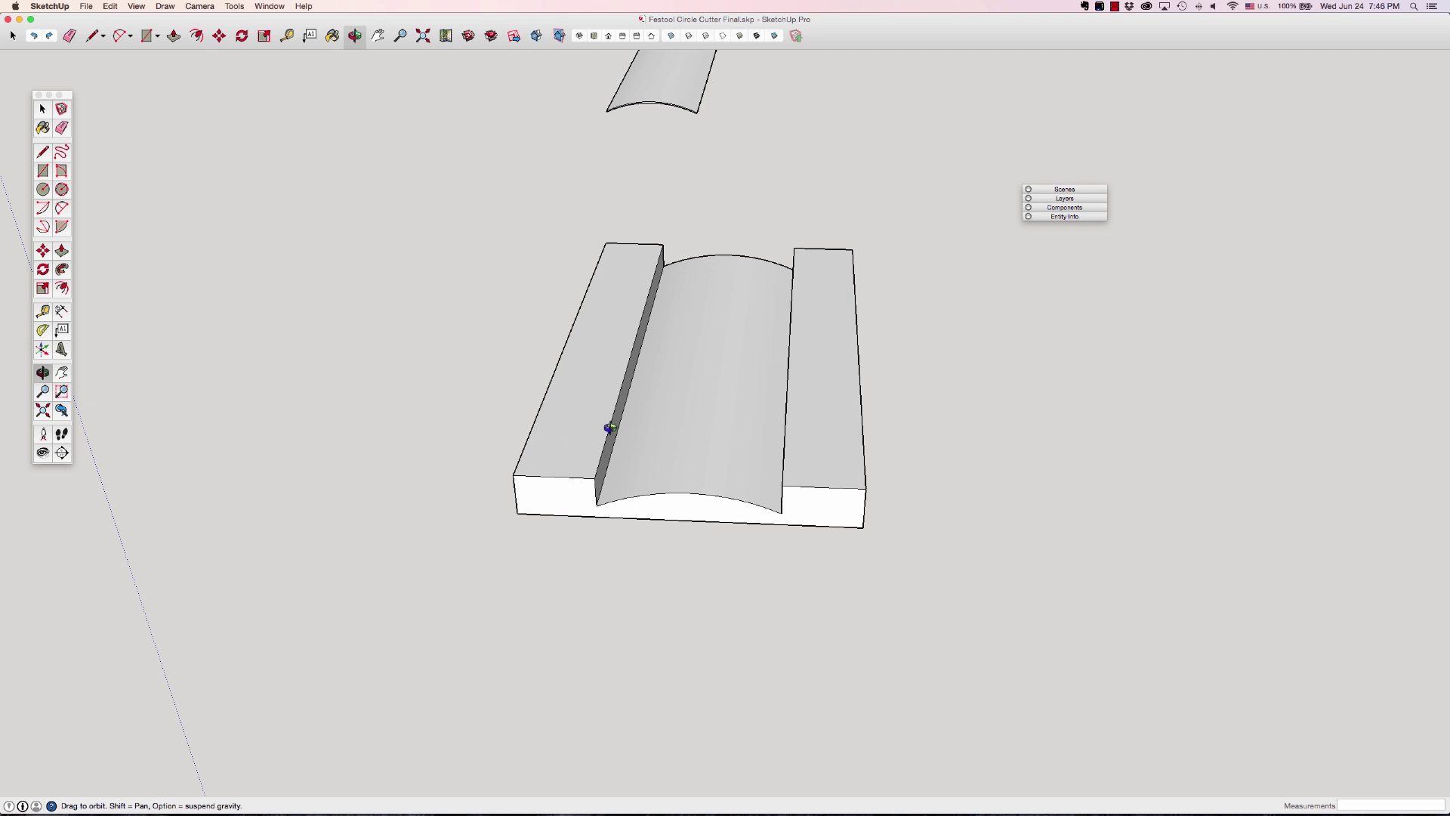
scroll(737, 437, "up", 3)
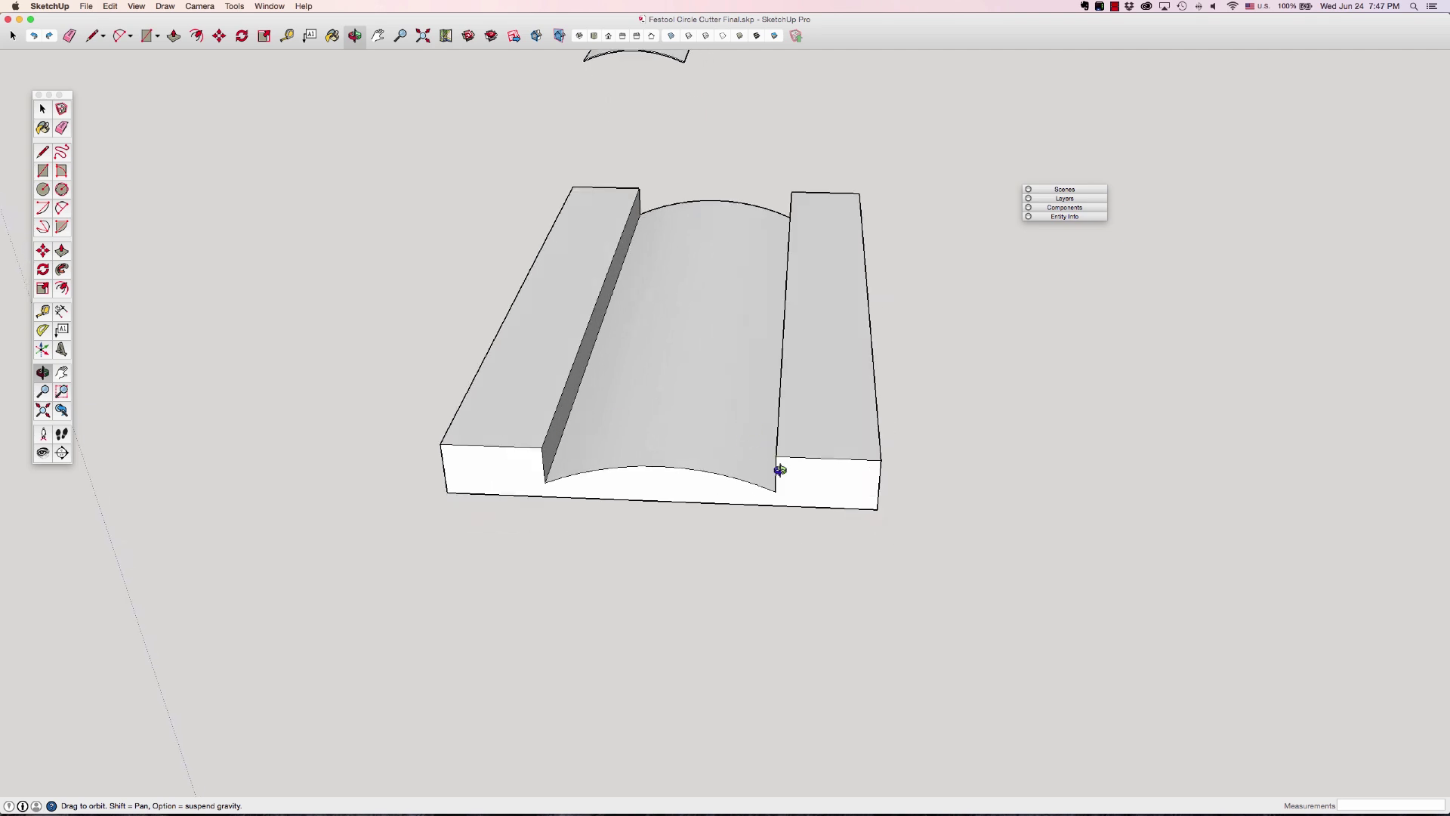
left_click_drag(780, 469, 794, 432)
key("space")
left_click(798, 438)
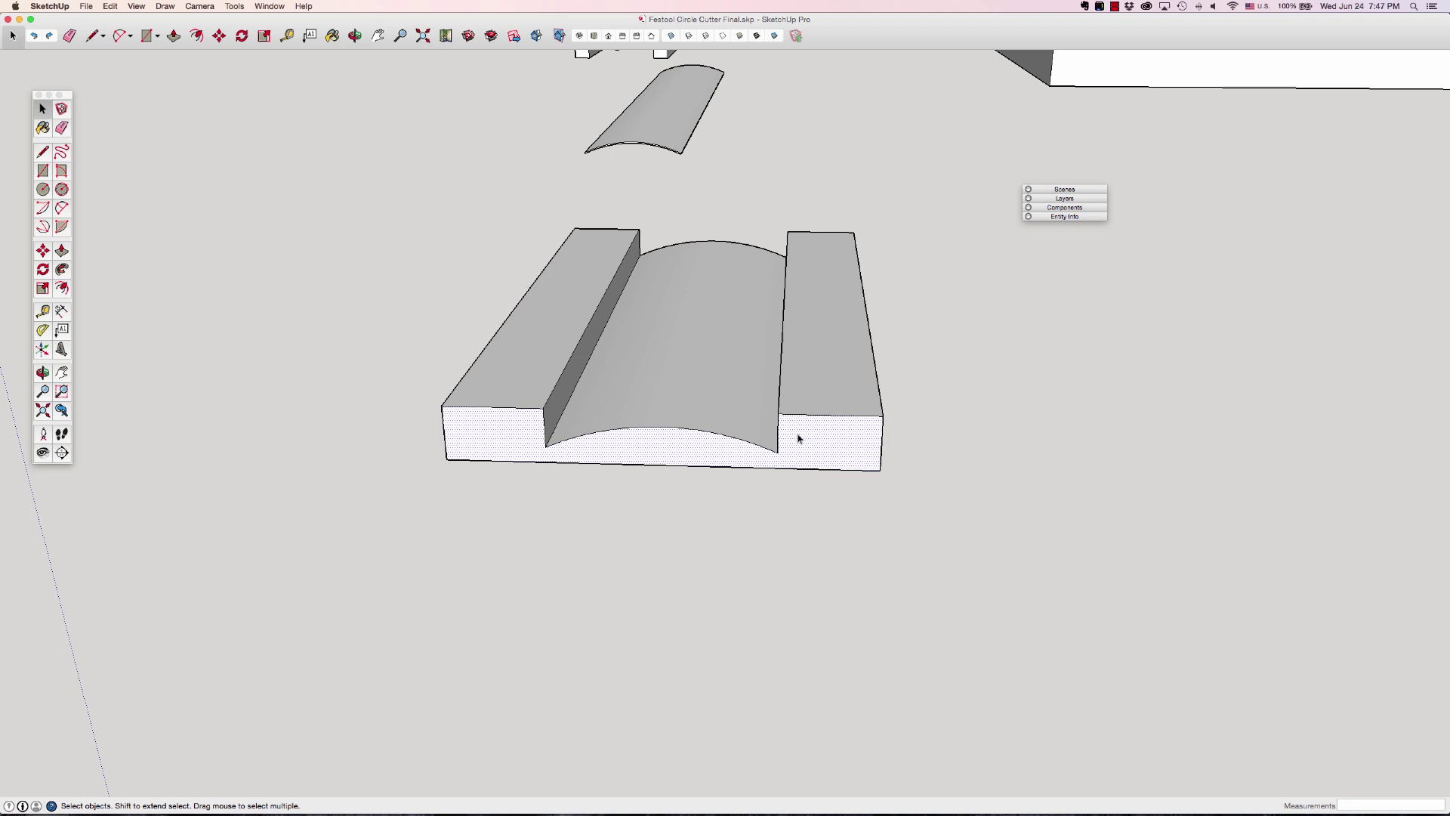
- Draw a line splitting the front face at the arc's end
key("l")
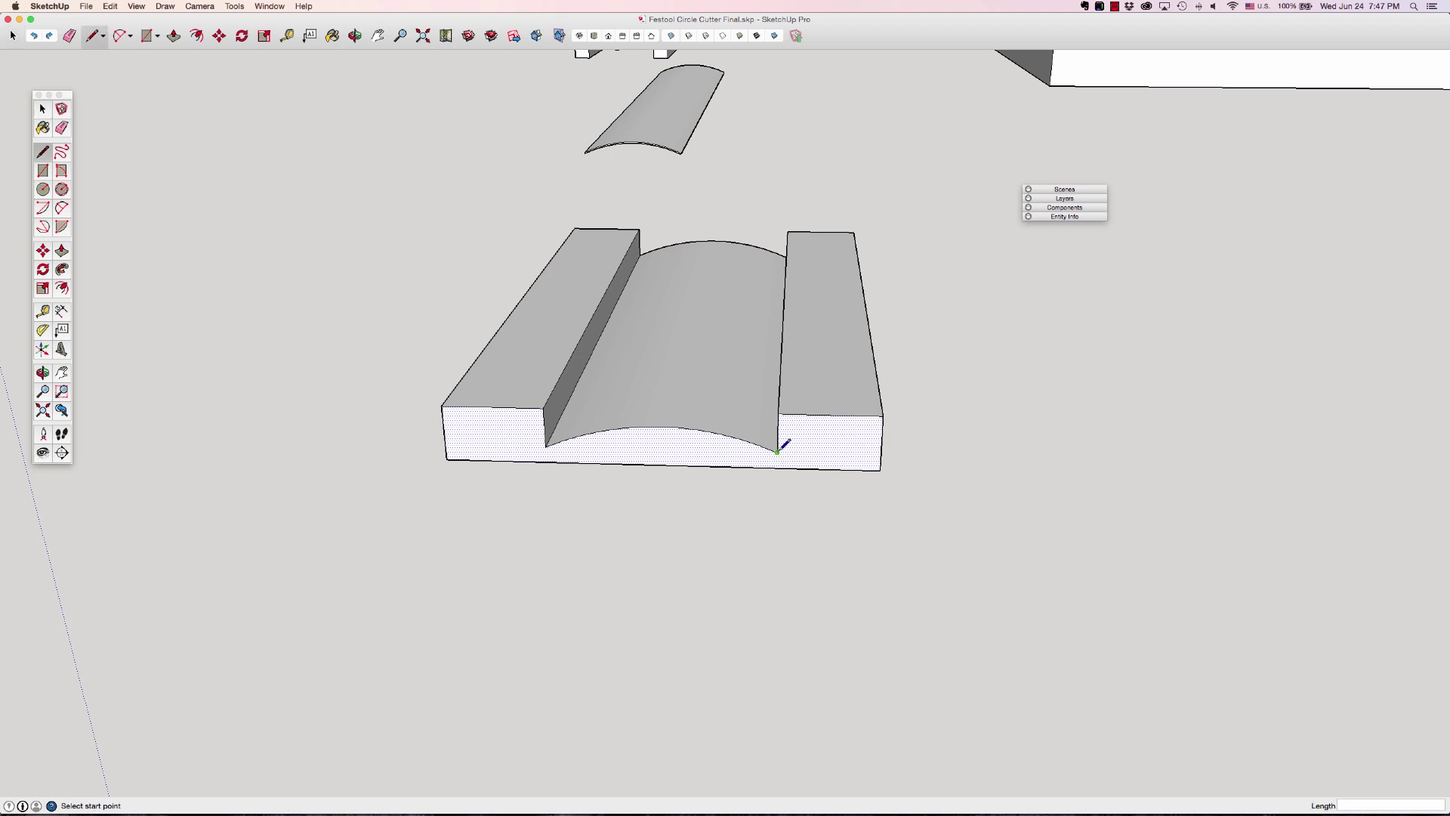
left_click(777, 451)
left_click(777, 468)
mouse_move(761, 453)
middle_mouse_down()
mouse_move(858, 405)
mouse_move(793, 469)
middle_mouse_up()
key("space")
key("l")
key("space")
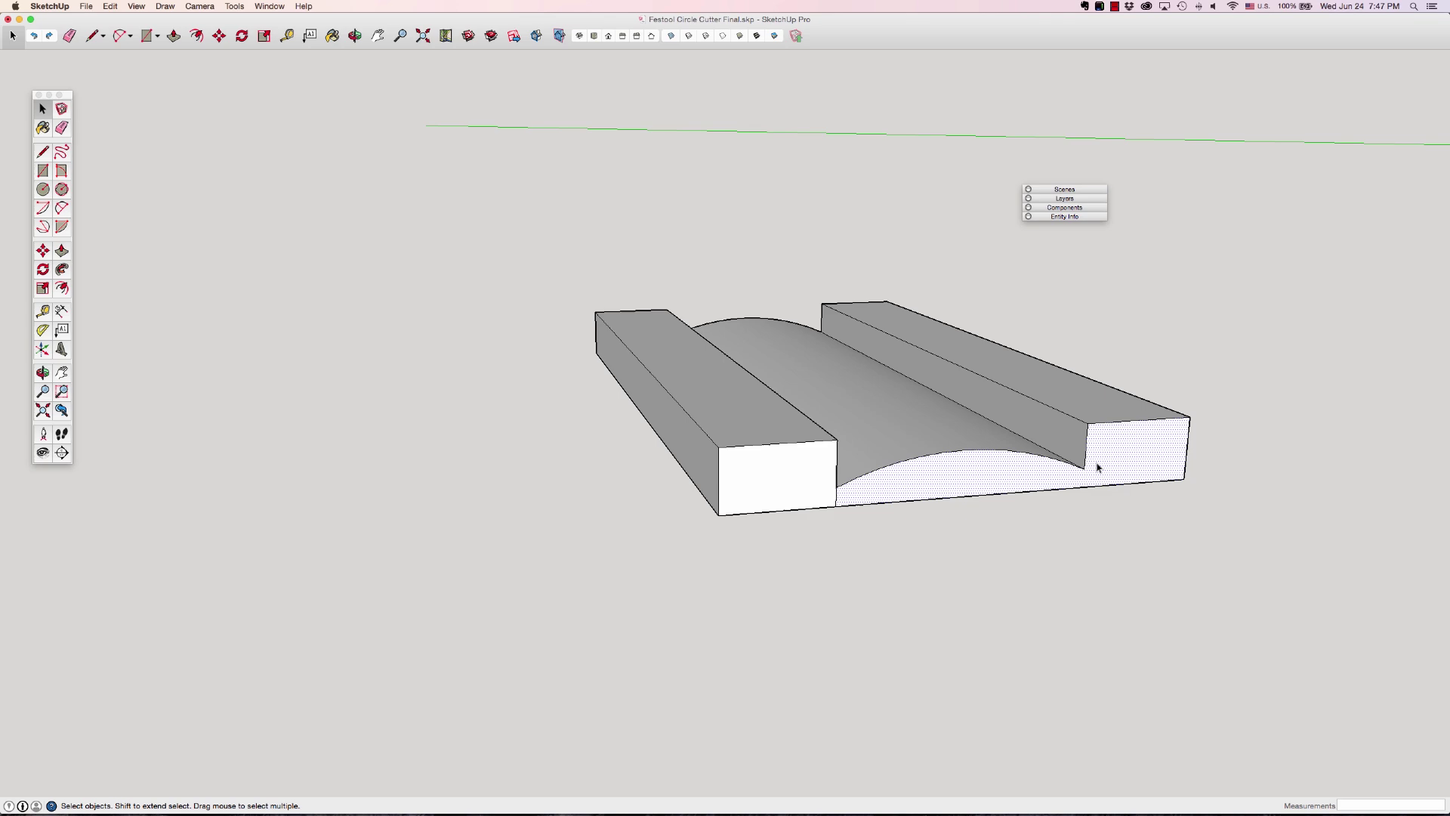
key("l")
- Push the left side block away from the curved piece
middle_click_drag(1045, 469, 647, 486)
key("space")
key("p")
left_click(518, 463)
left_click(624, 318)
- Copy the right block's end face out beside the model
middle_click_drag(624, 318, 783, 476)
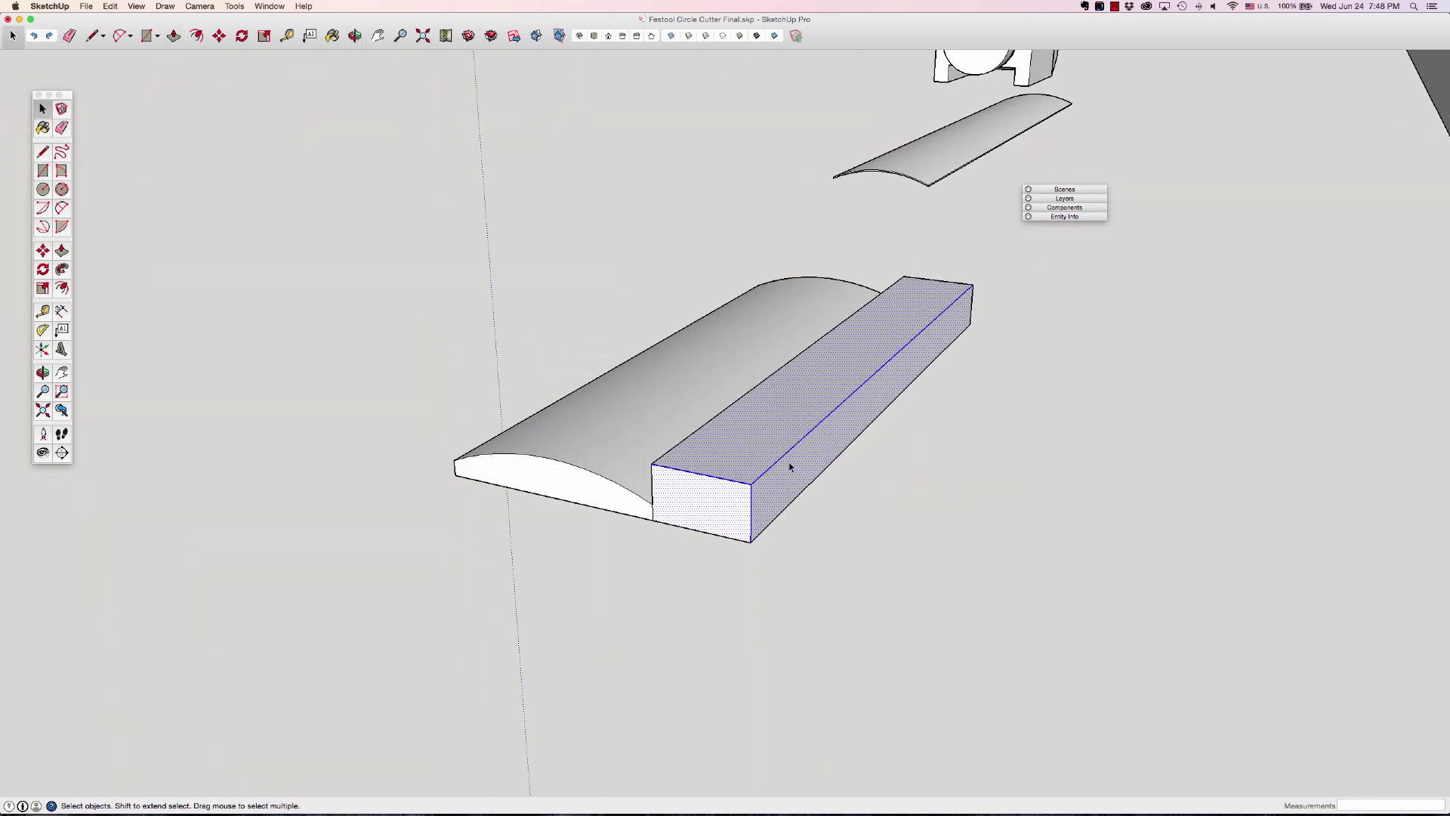
key("m")
left_click(804, 469)
key("alt")
left_click(900, 495)
key("space")
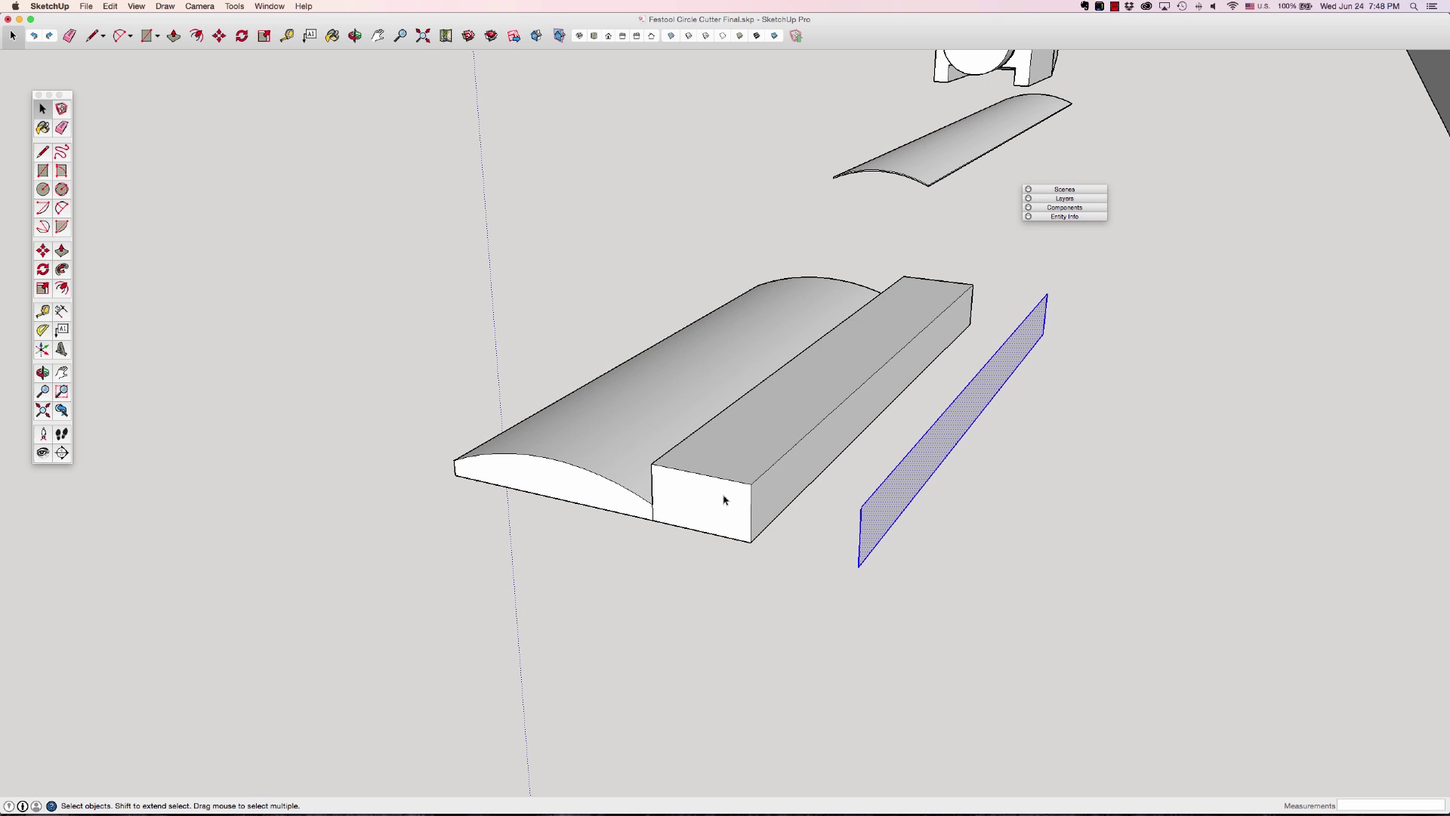
key("d")
key("space")
- Extrude the copied end face into a separate rectangular rail box
left_click(876, 511)
right_click(878, 511)
left_click(896, 501)
key("p")
left_click(896, 502)
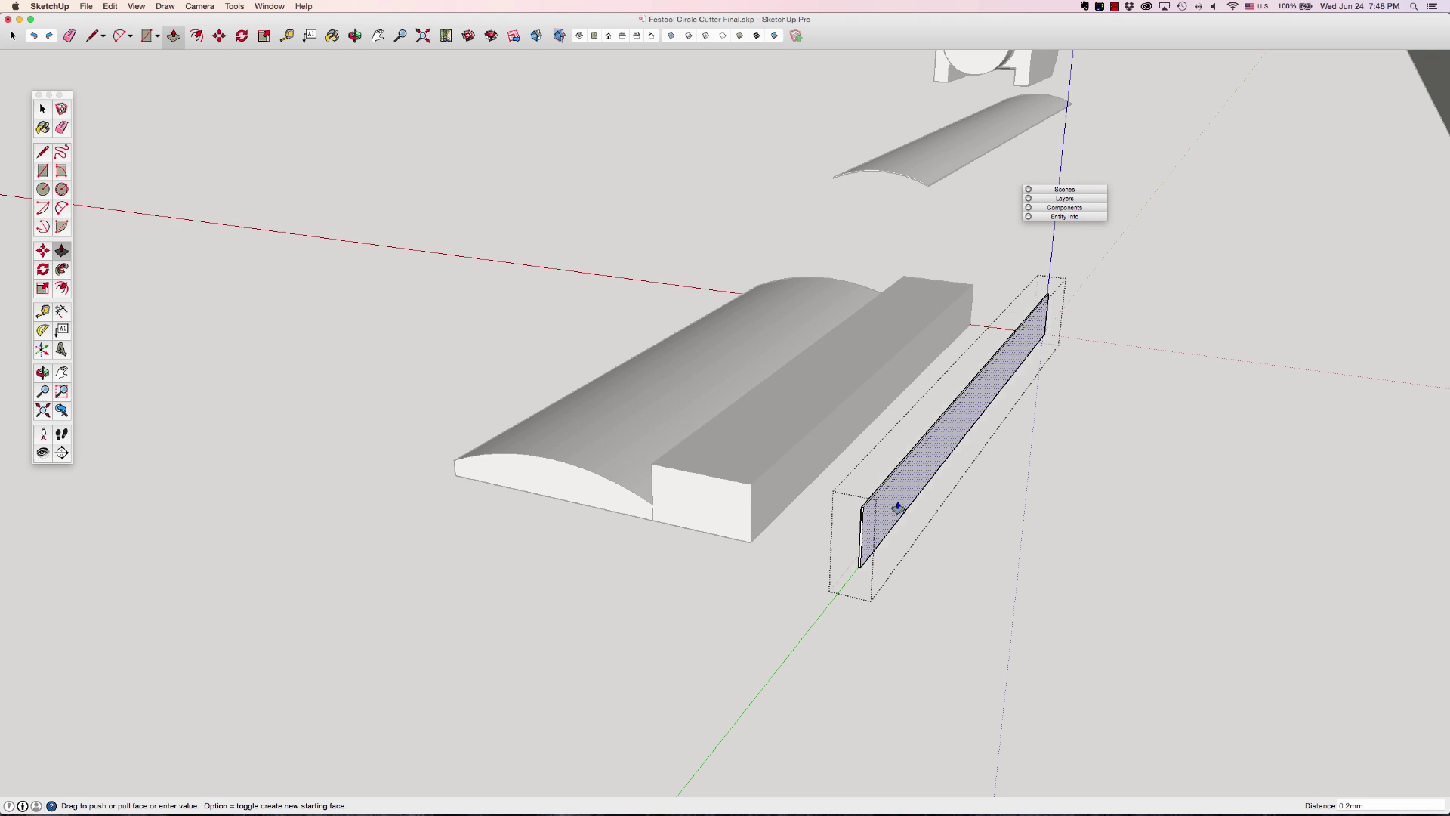
left_click(916, 491)
key("space")
- Push the right rail off the curved piece and make the curved piece a group
key("p")
left_click_drag(705, 492, 932, 302)
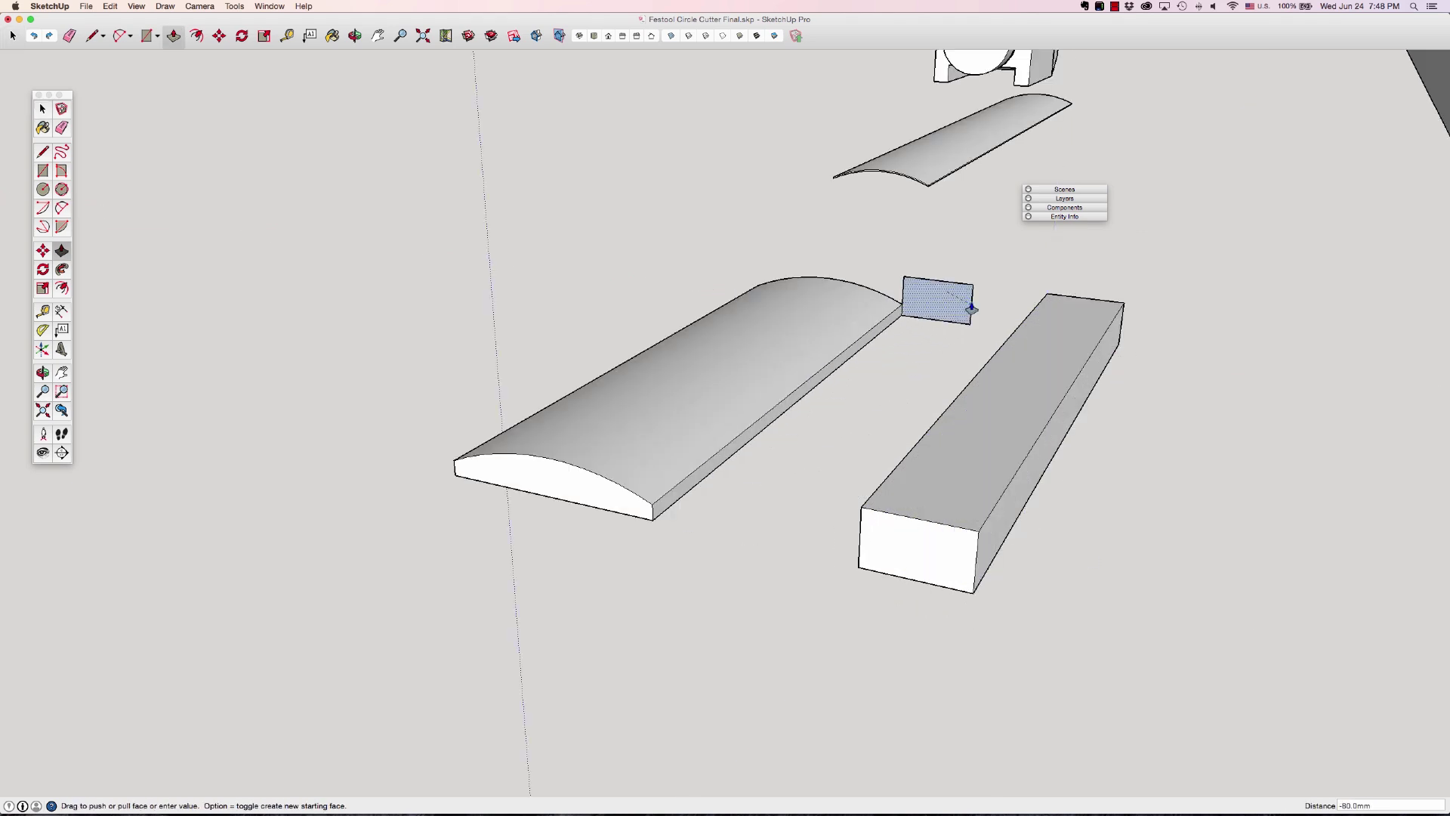
key("space")
triple_click(705, 424)
right_click(704, 423)
left_click(736, 512)
- Pick up the rail box by its corner to move it back
left_click(874, 556)
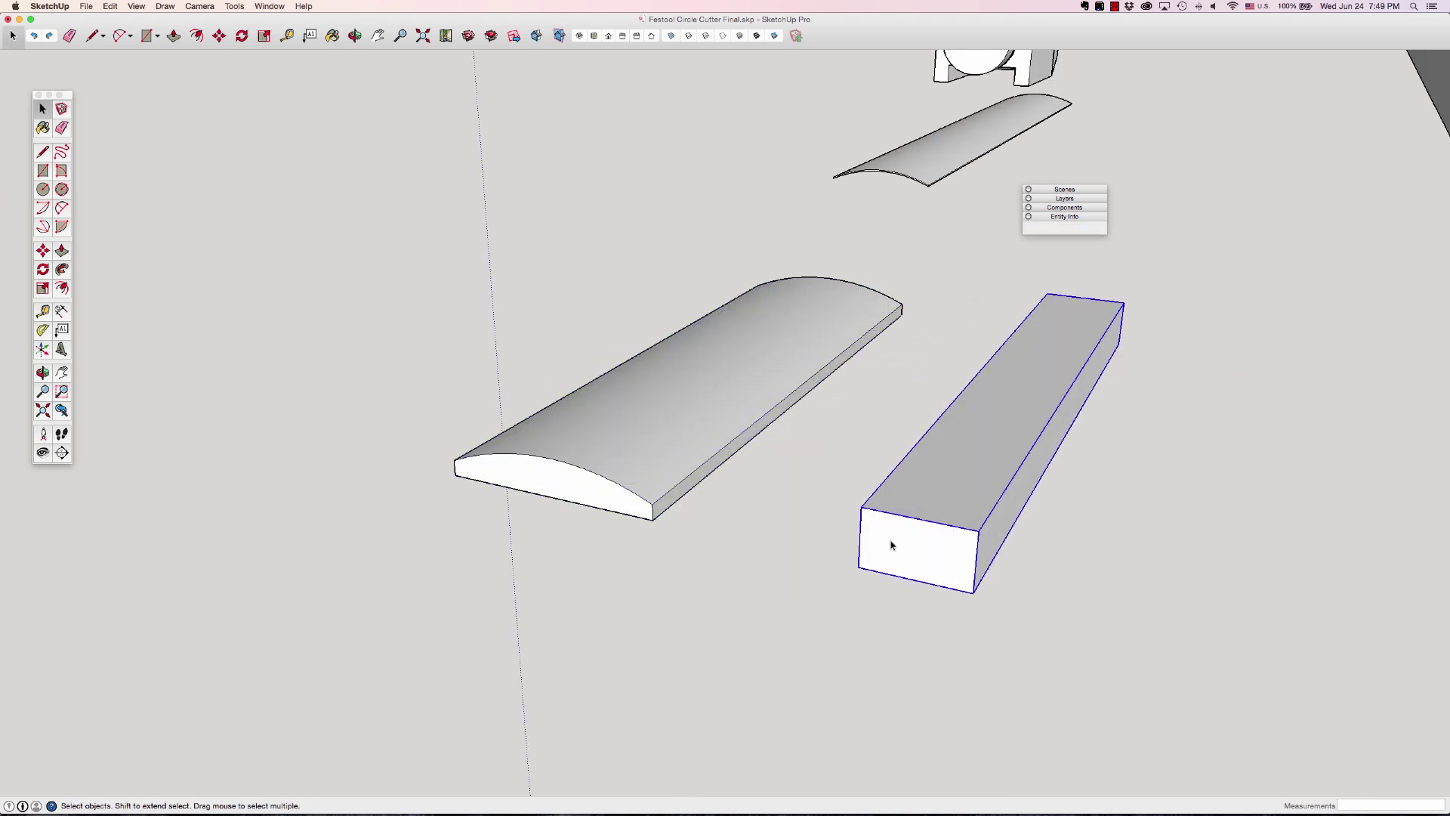
key("m")
left_click(858, 567)
- Set the rail box against the curved piece and mark it with angled and parallel guides
left_click(650, 518)
scroll(593, 566, "up", 3)
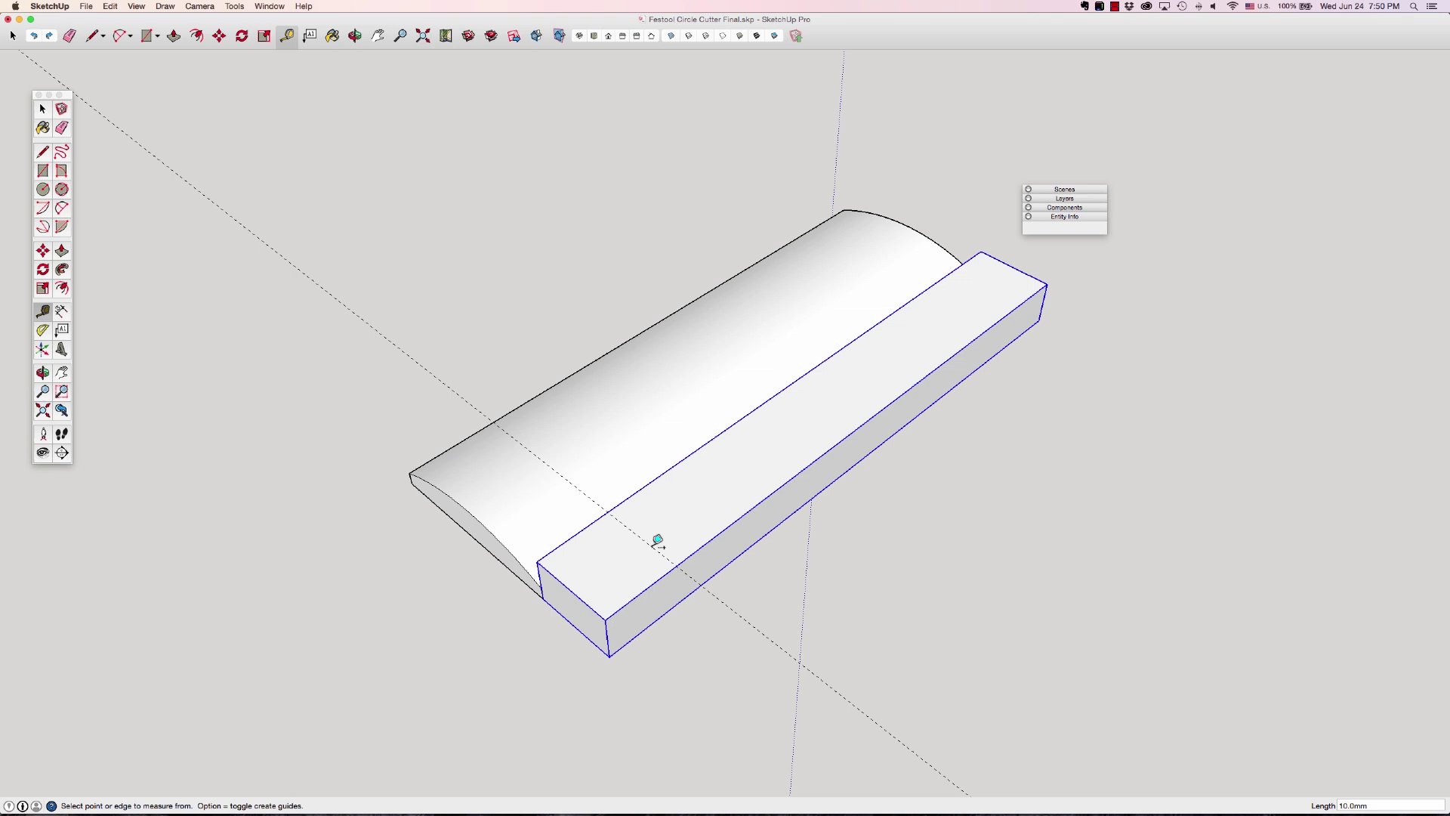
key("shift+t")
left_click(664, 559)
left_click(673, 568)
key("t")
left_click(608, 578)
left_click(652, 488)
key("l")
left_click(602, 551)
left_click(641, 595)
- Split the box's top face and push the inner strip down into a channel
key("t")
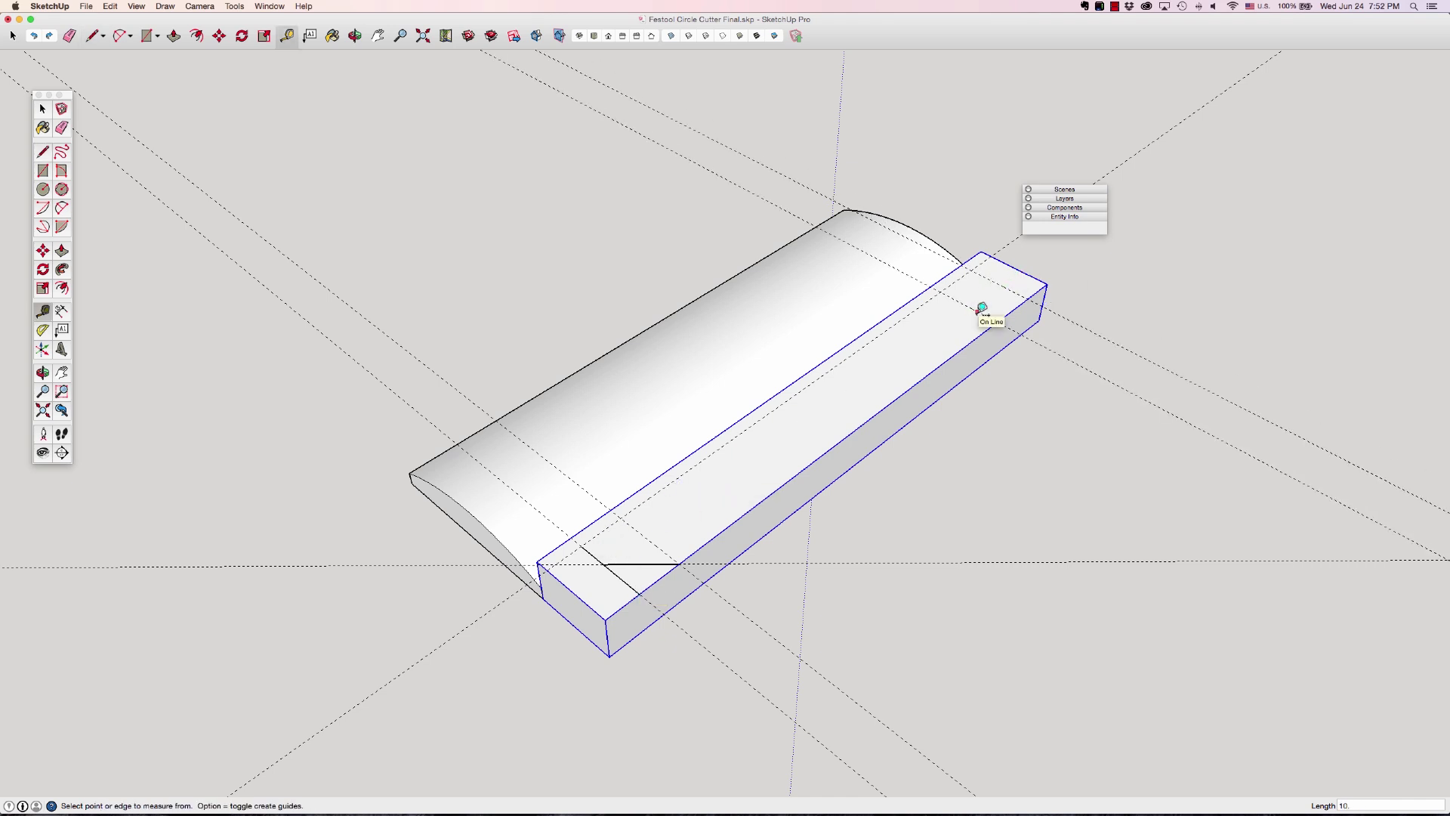
left_click(978, 312)
key("shift+p")
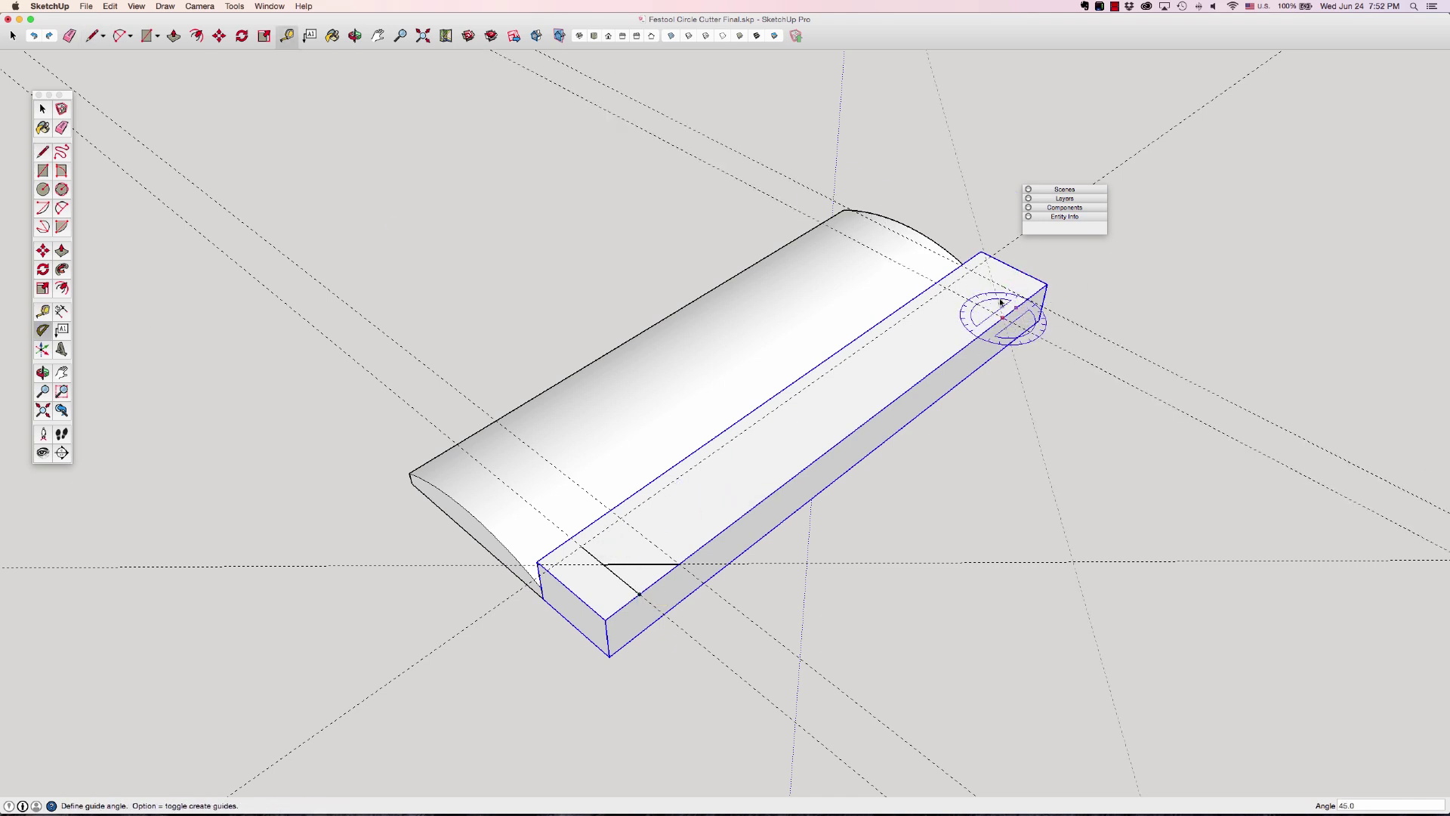
key("space")
double_click(686, 496)
key("l")
left_click(998, 285)
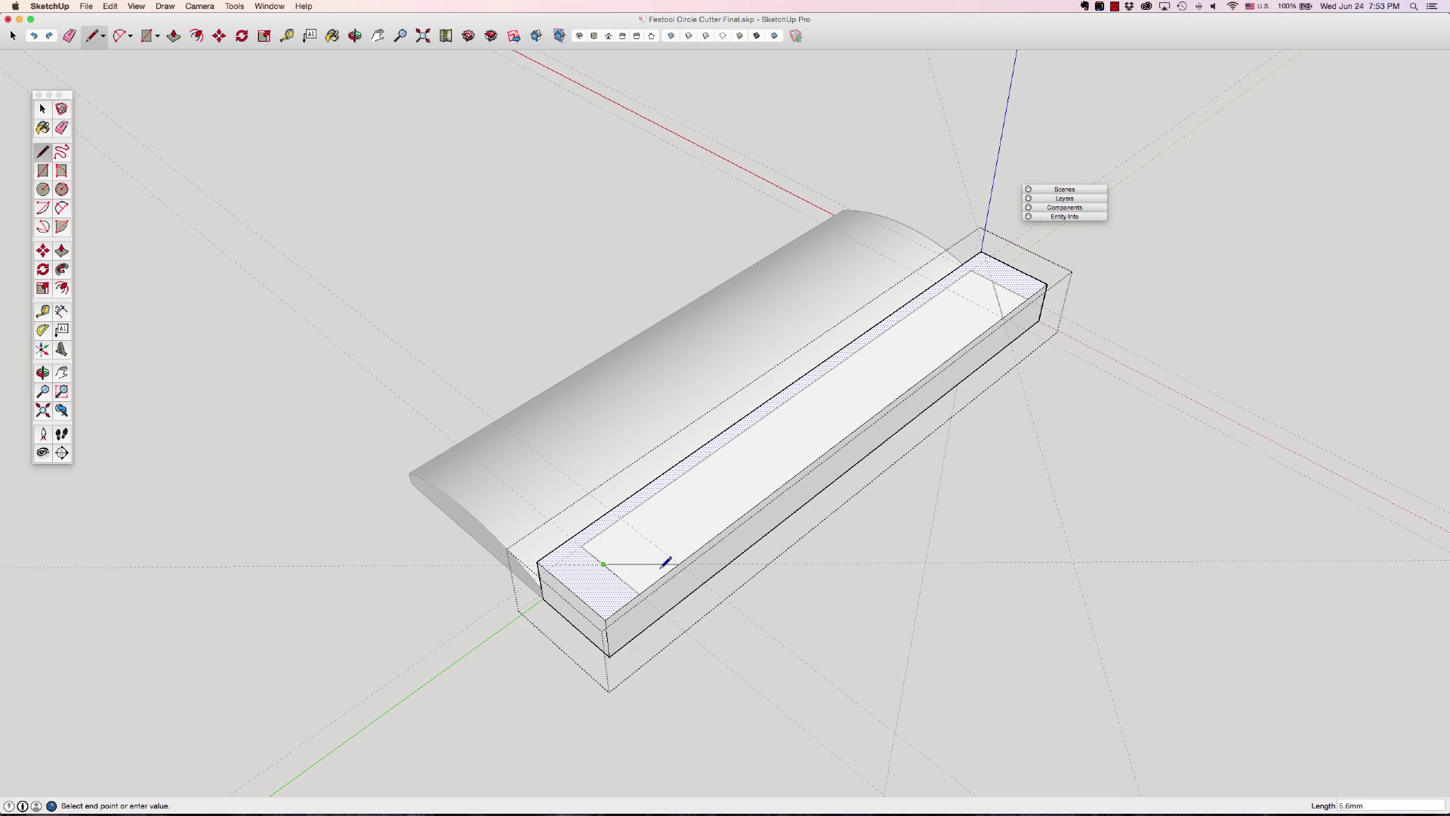
key("p")
left_click_drag(642, 563, 740, 559)
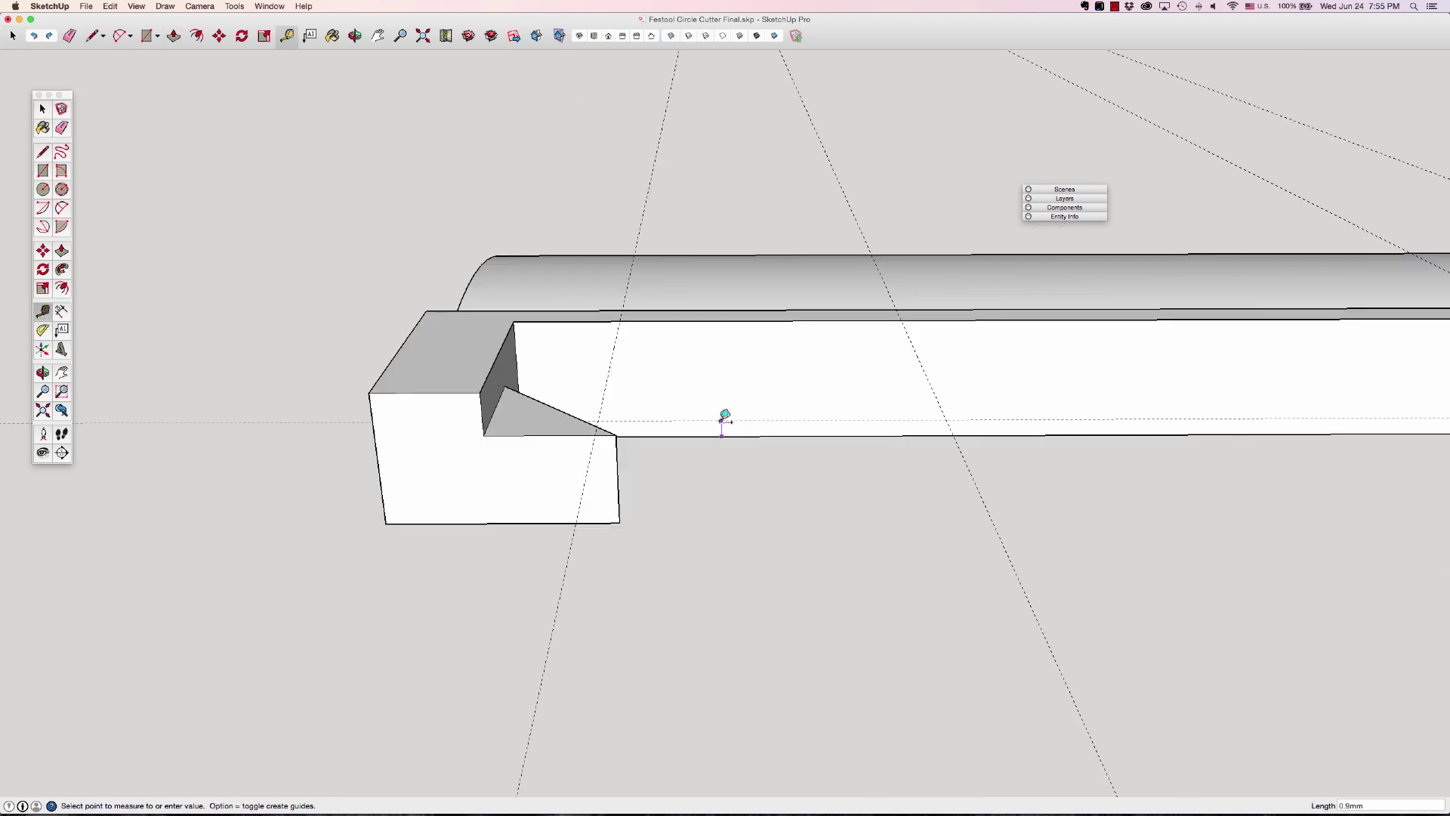
- Add a guide offset 4 from the channel's edge
scroll(725, 413, "down", 3)
middle_click_drag(724, 411, 747, 375)
key("l")
left_click(674, 352)
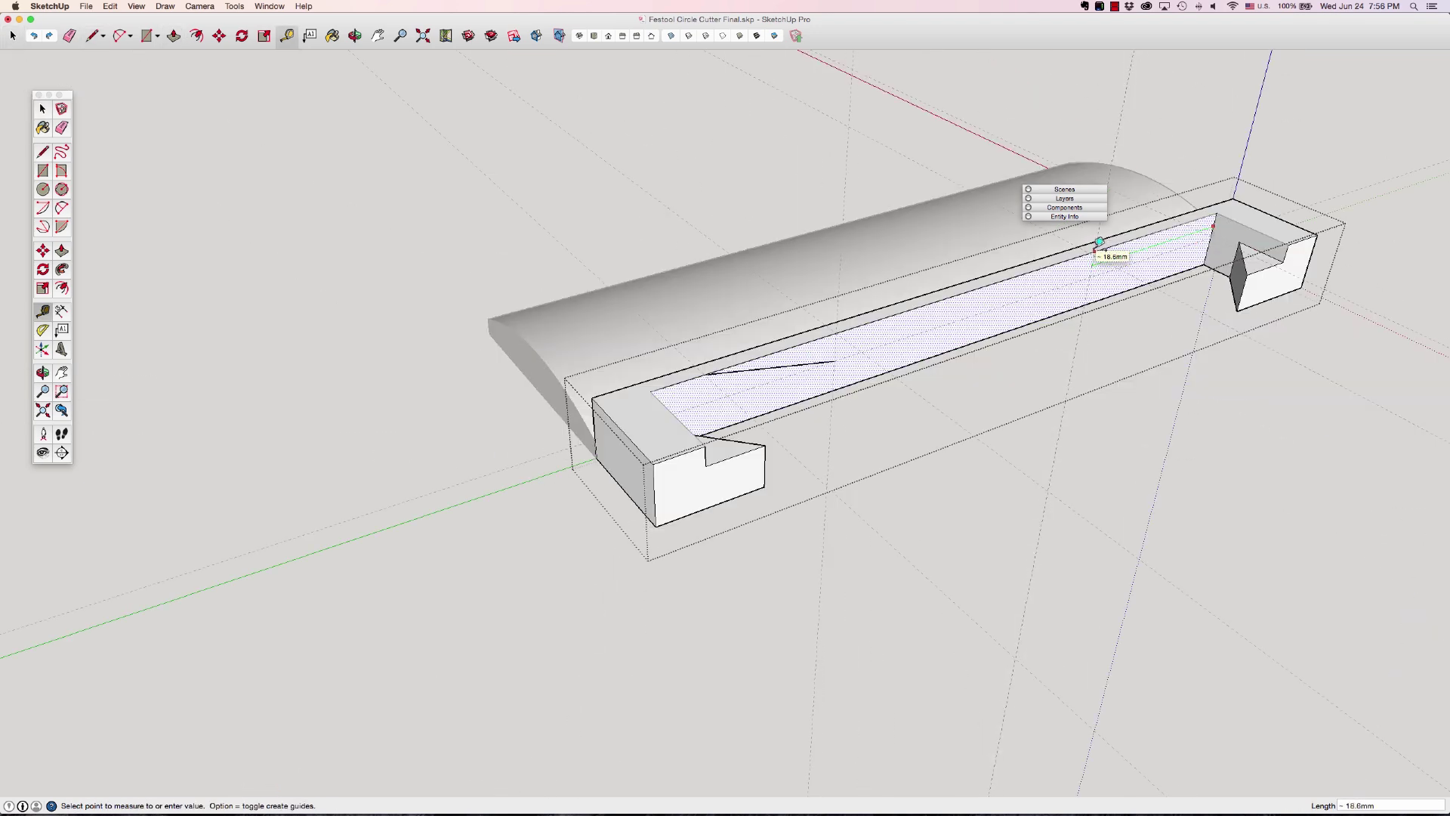
key("t")
left_click(974, 287)
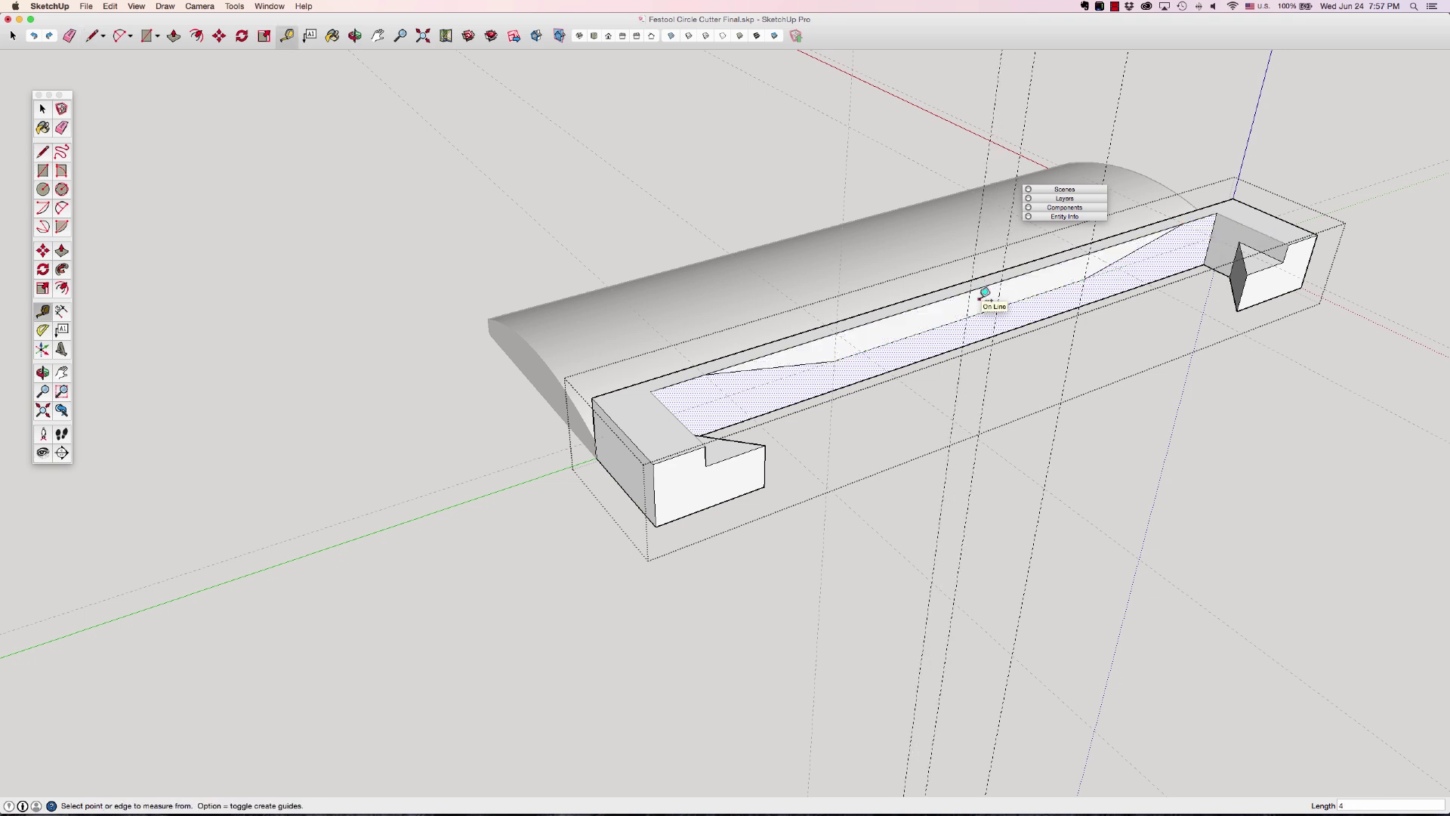
type("4")
key("Return")
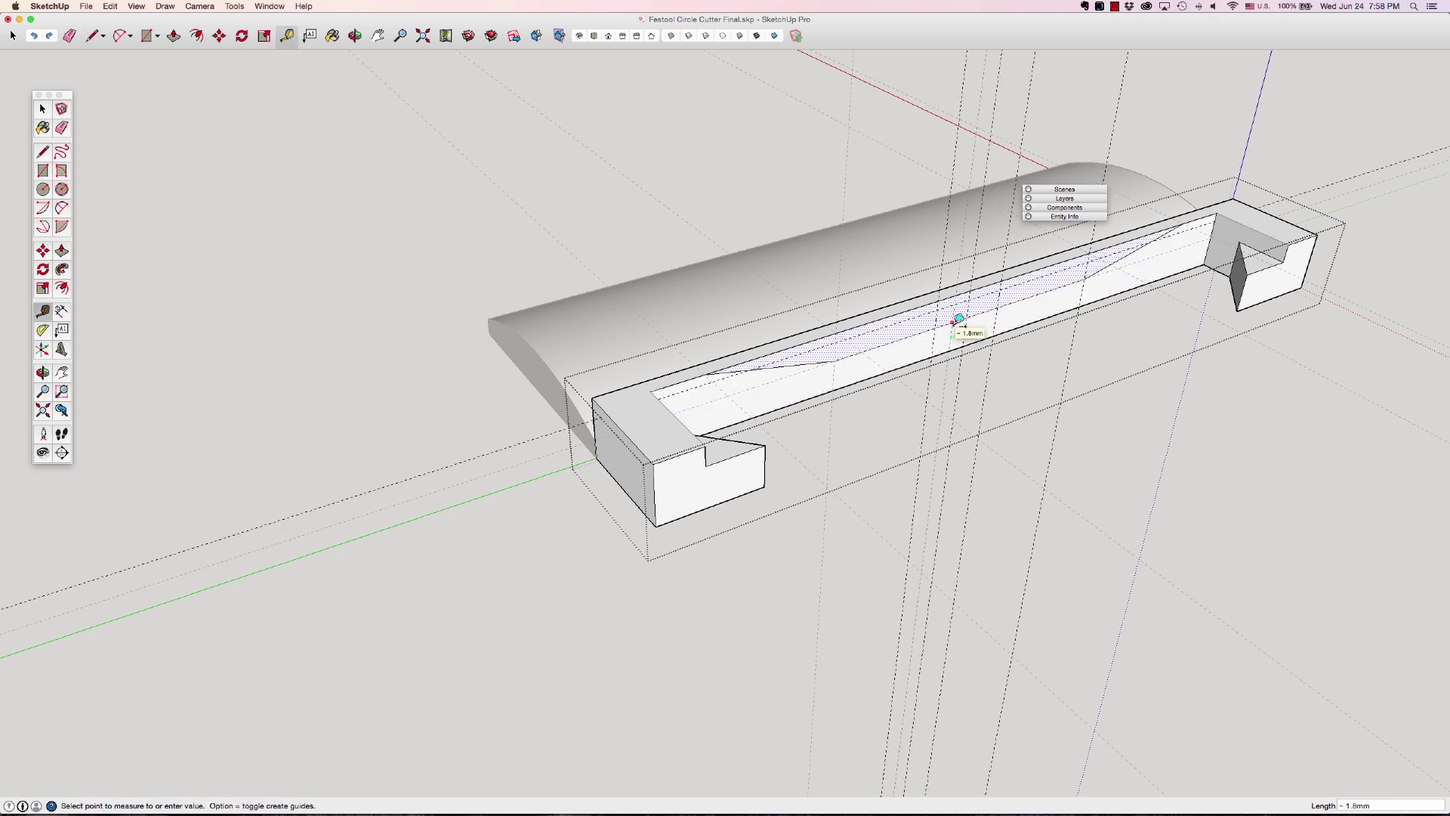
- Draw the zigzag notch on the recessed face and delete the construction guides
key("l")
left_click(936, 327)
left_click(953, 306)
left_click(968, 318)
left_click(984, 296)
left_click(997, 308)
key("space")
middle_click_drag(920, 326, 875, 388)
key("super+t")
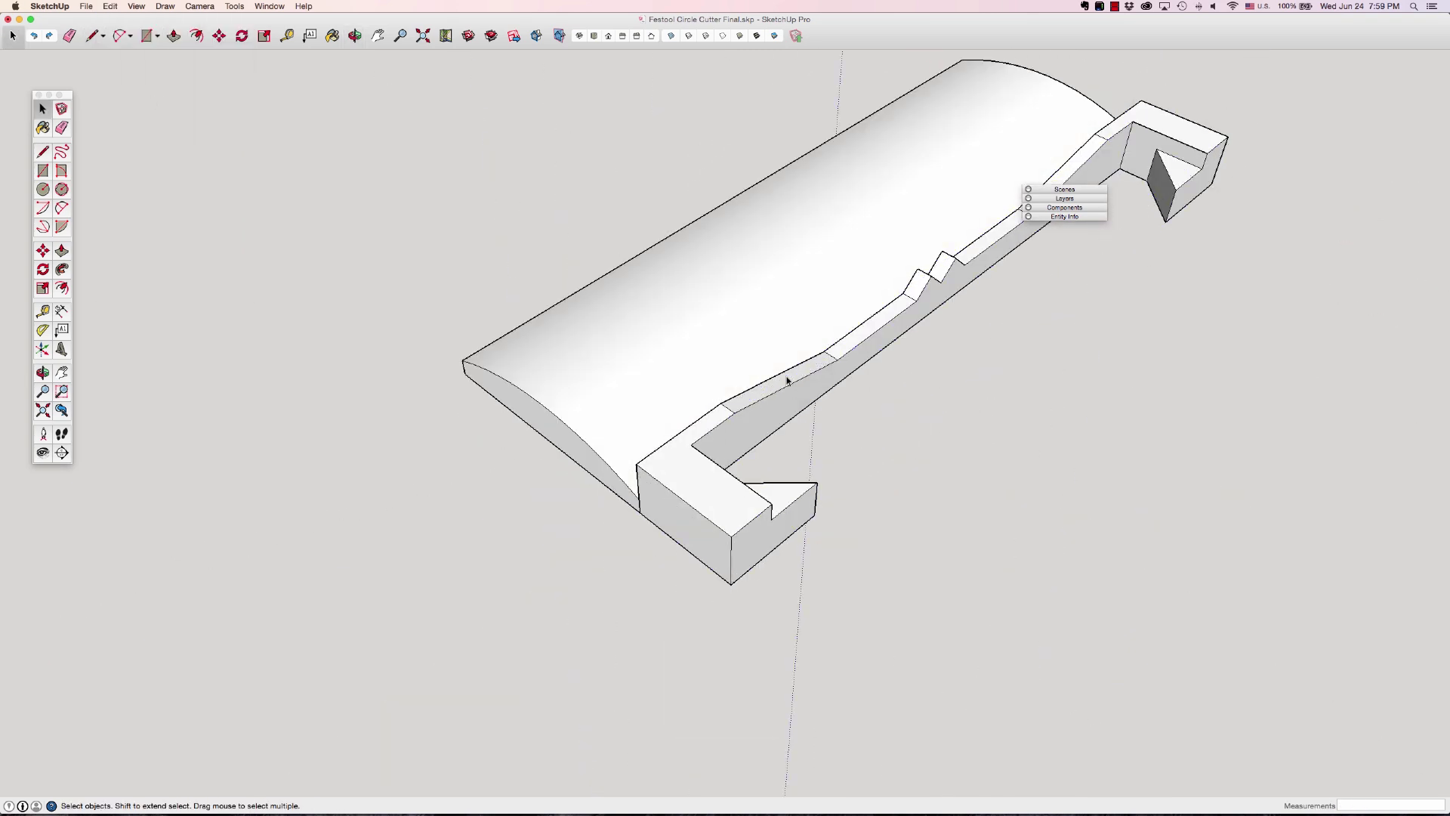
scroll(974, 411, "down", 3)
- Copy the channel part to the curved piece's other side and start rotating it 180°
key("m")
key("alt")
left_click(808, 477)
left_click(598, 324)
left_click(777, 226)
left_click(657, 379)
key("space")
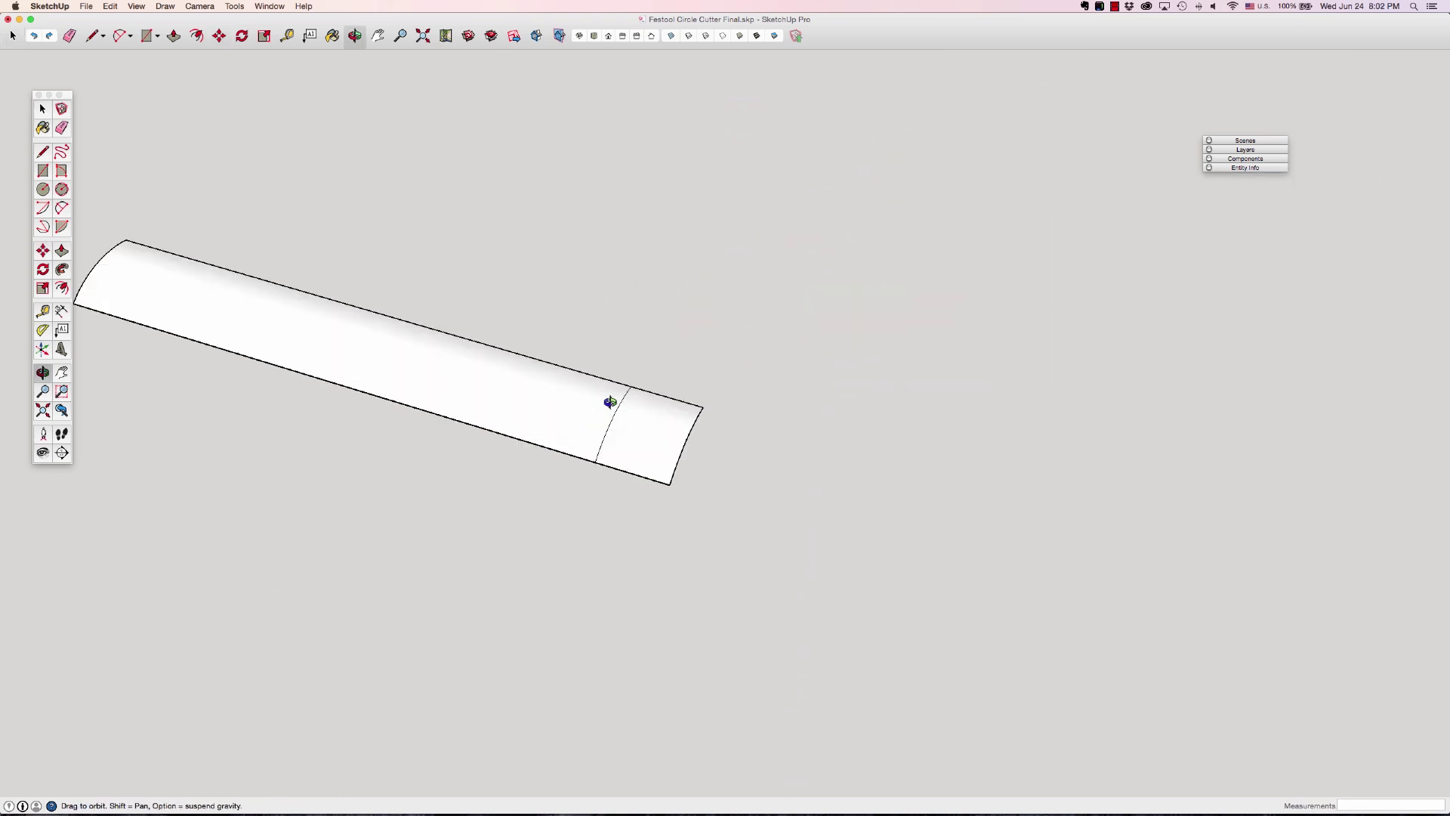
left_click_drag(598, 396, 443, 269)
left_click_drag(599, 430, 520, 329)
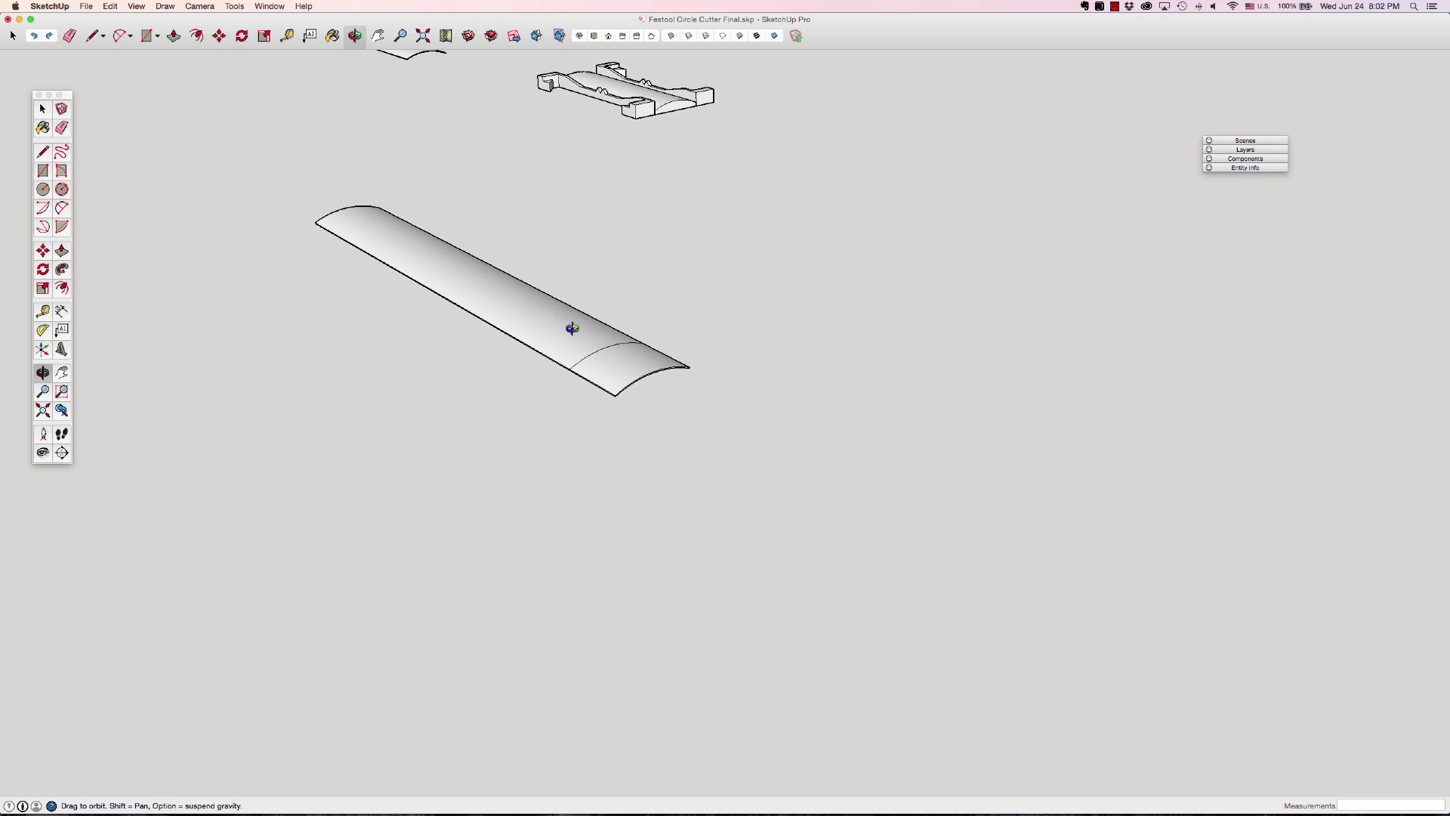
left_click_drag(571, 329, 631, 407)
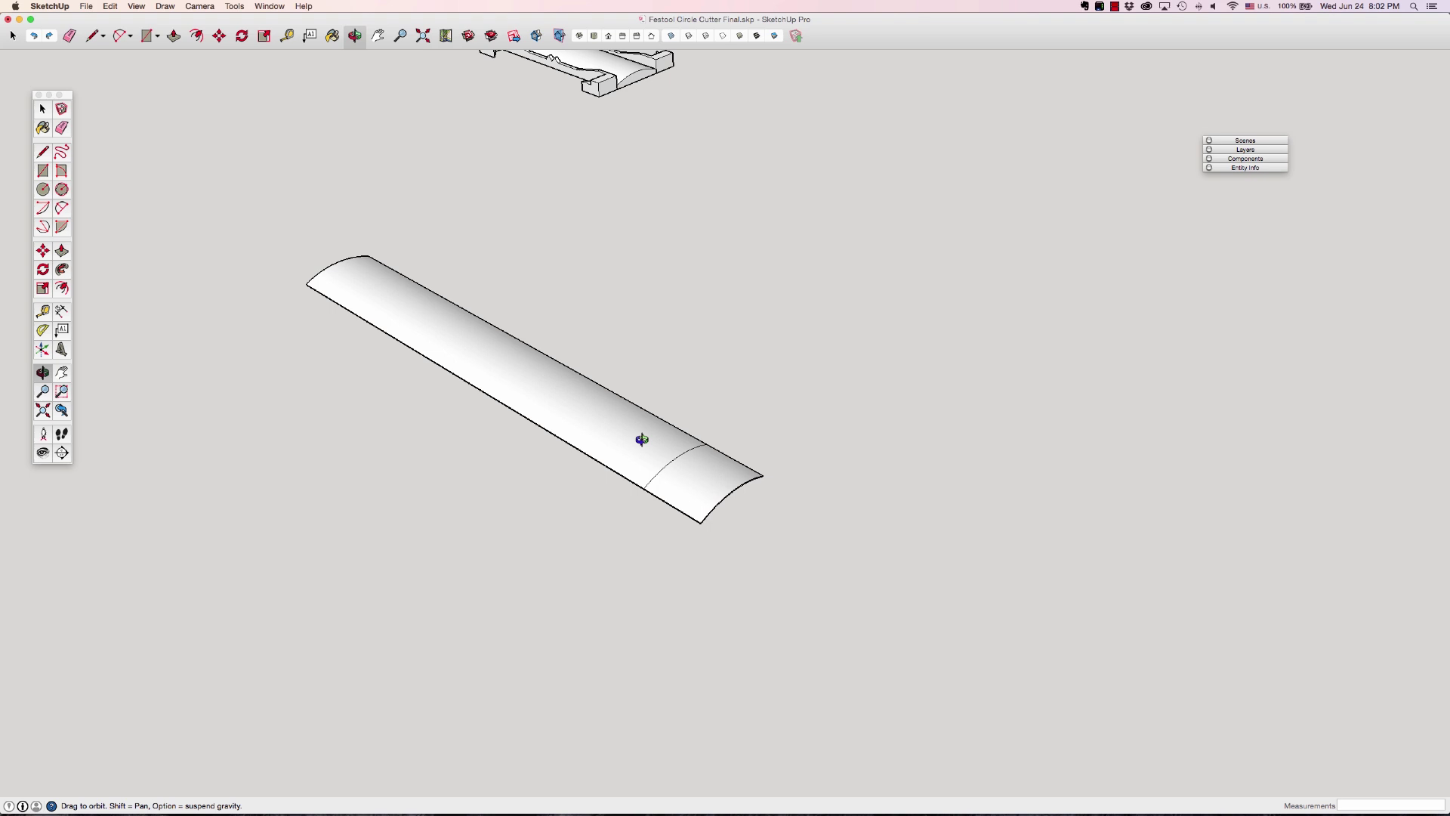
scroll(668, 466, "up", 2)
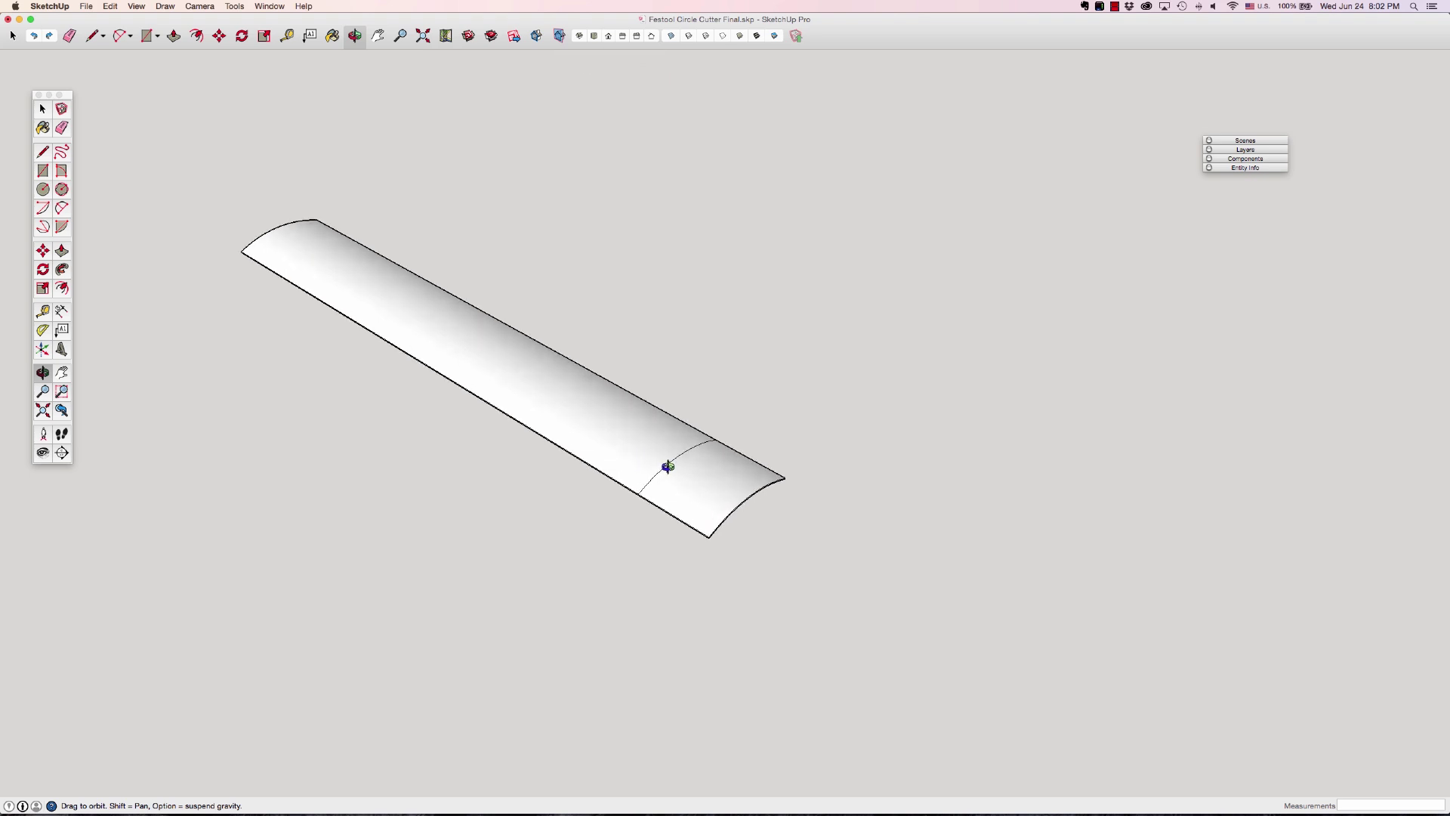
scroll(667, 465, "up", 1)
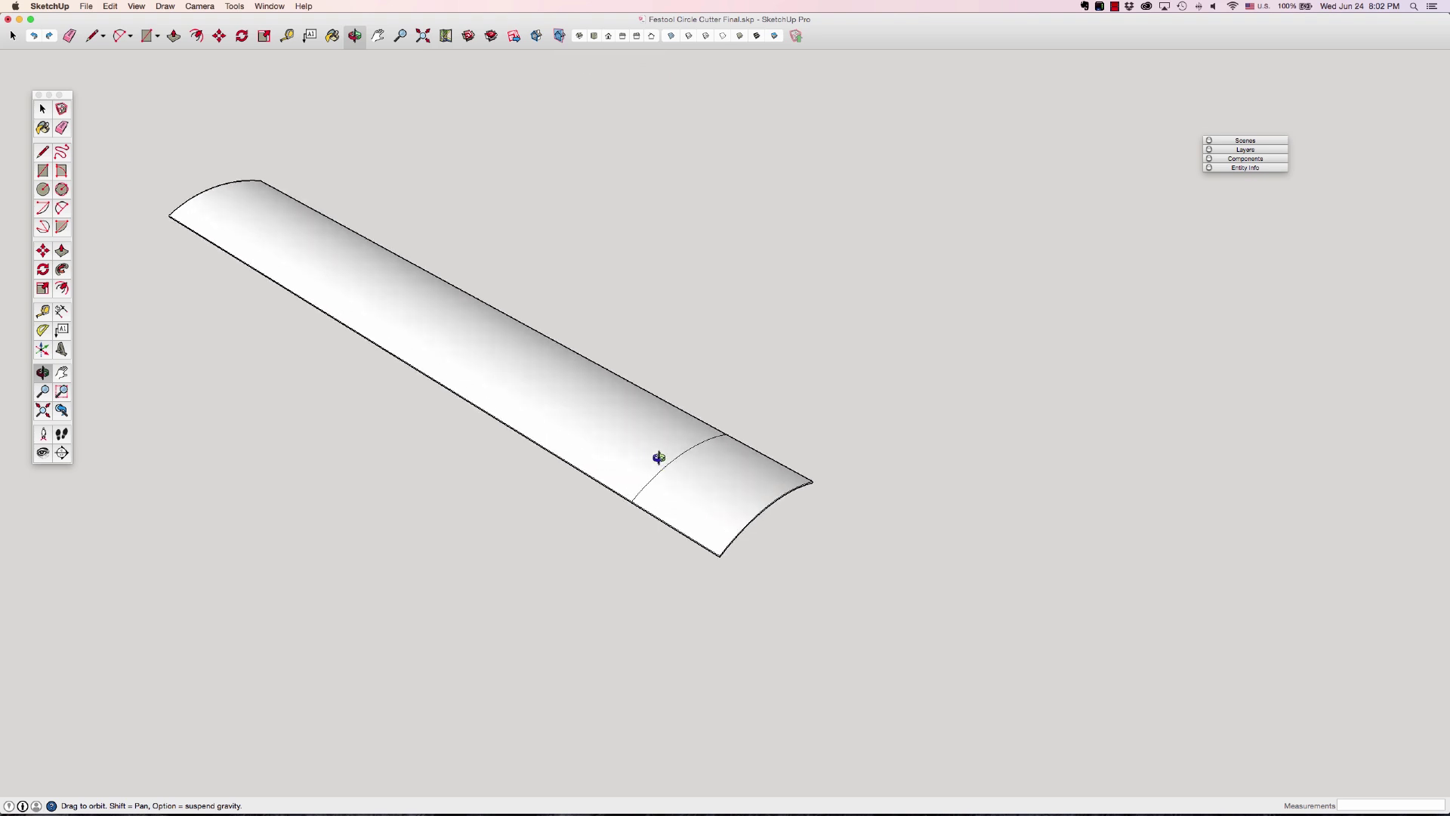
left_click_drag(651, 454, 677, 449)
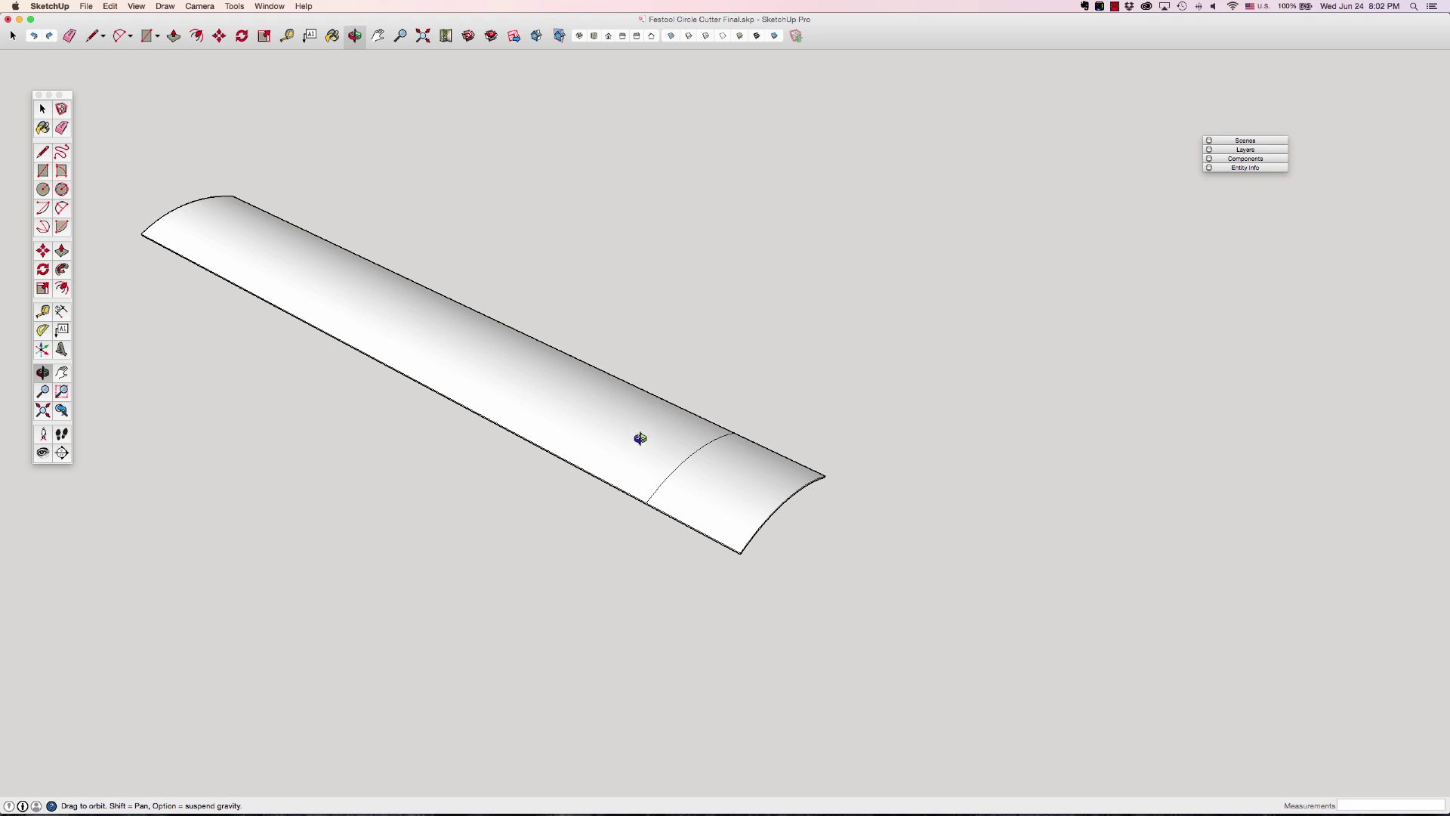
scroll(640, 438, "up", 2)
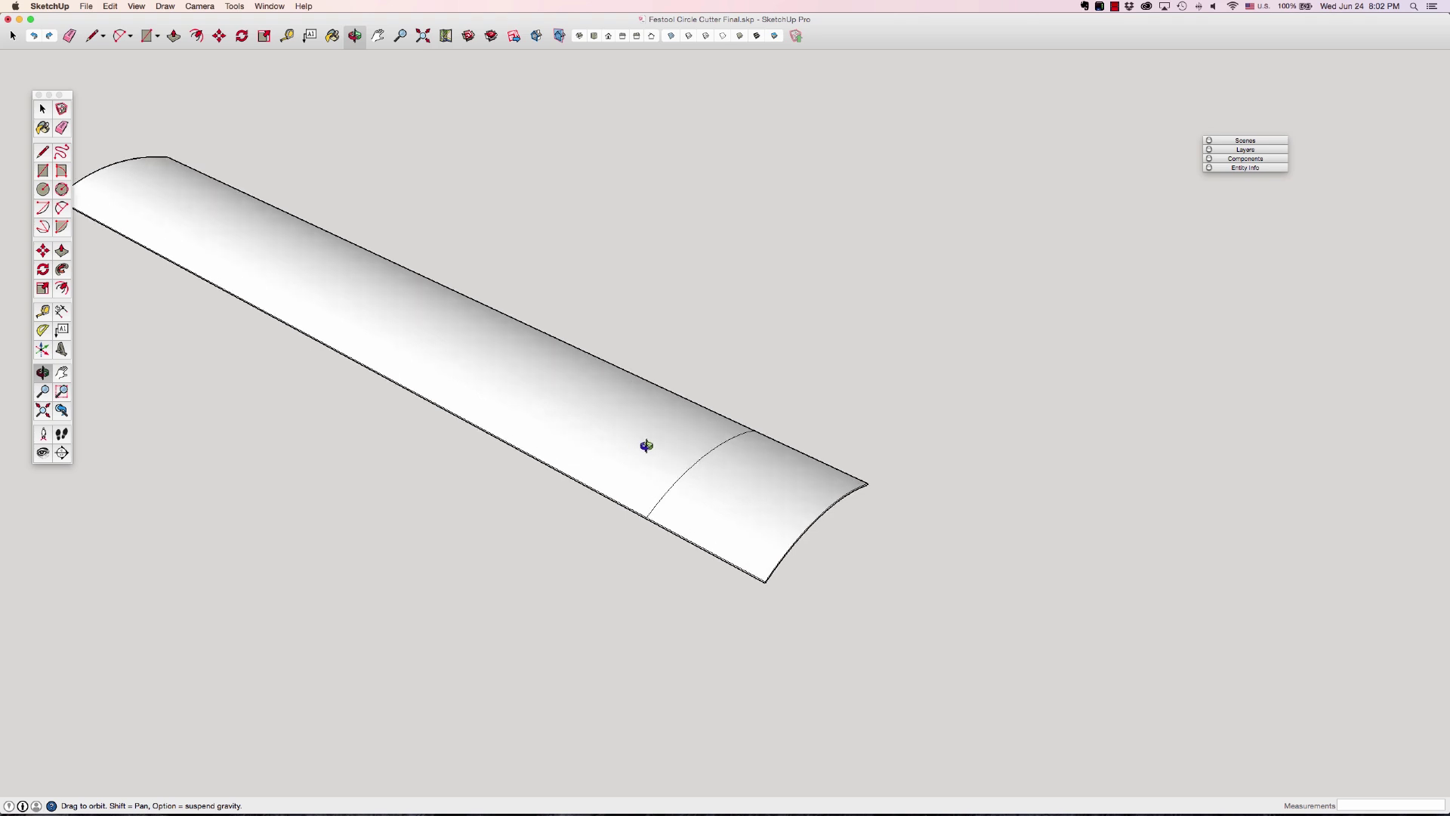
left_click_drag(647, 446, 669, 474)
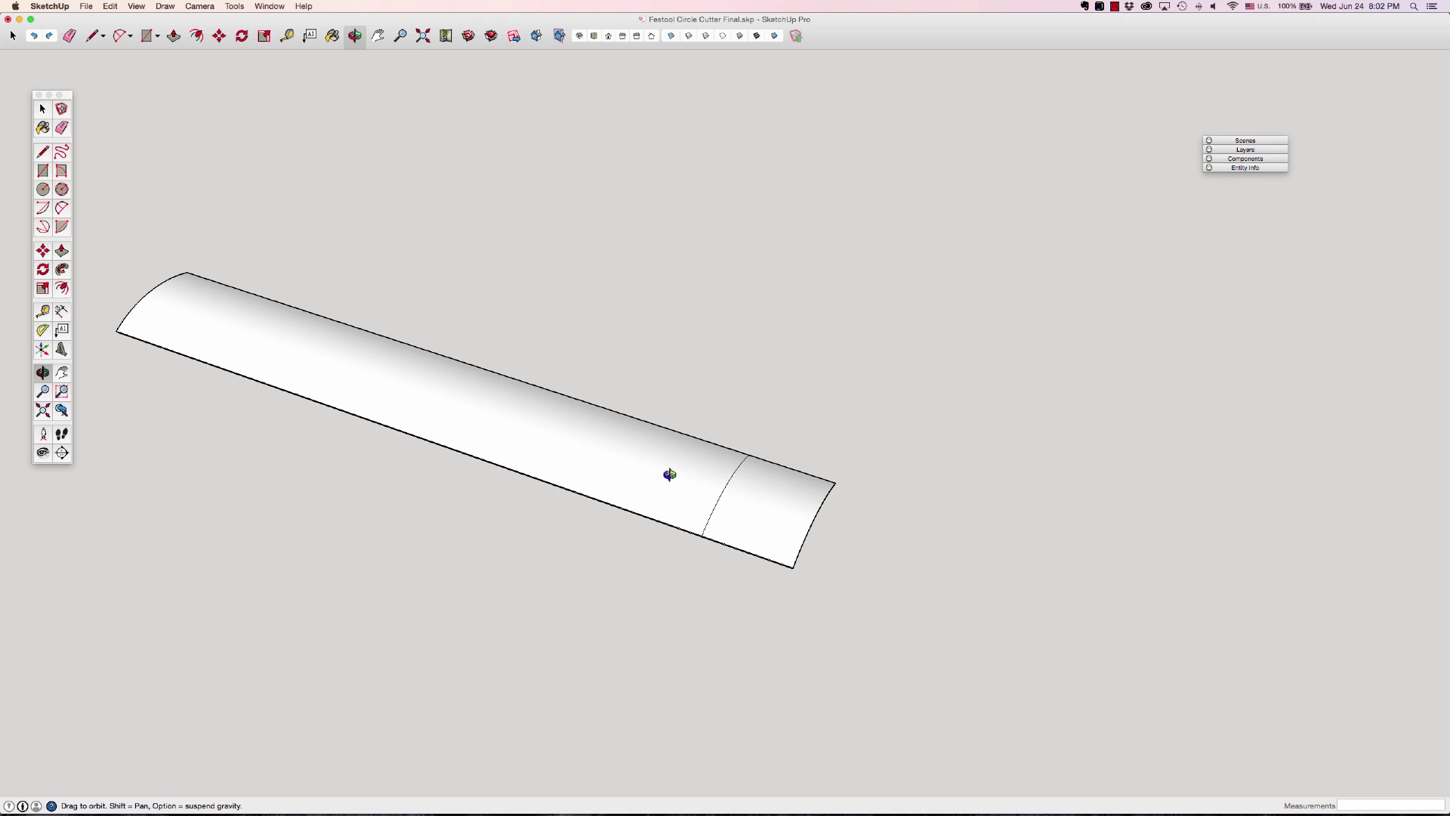
- Create 12 mm high extruded 3D text reading FESTOOL after checking the font choices
left_click(62, 350)
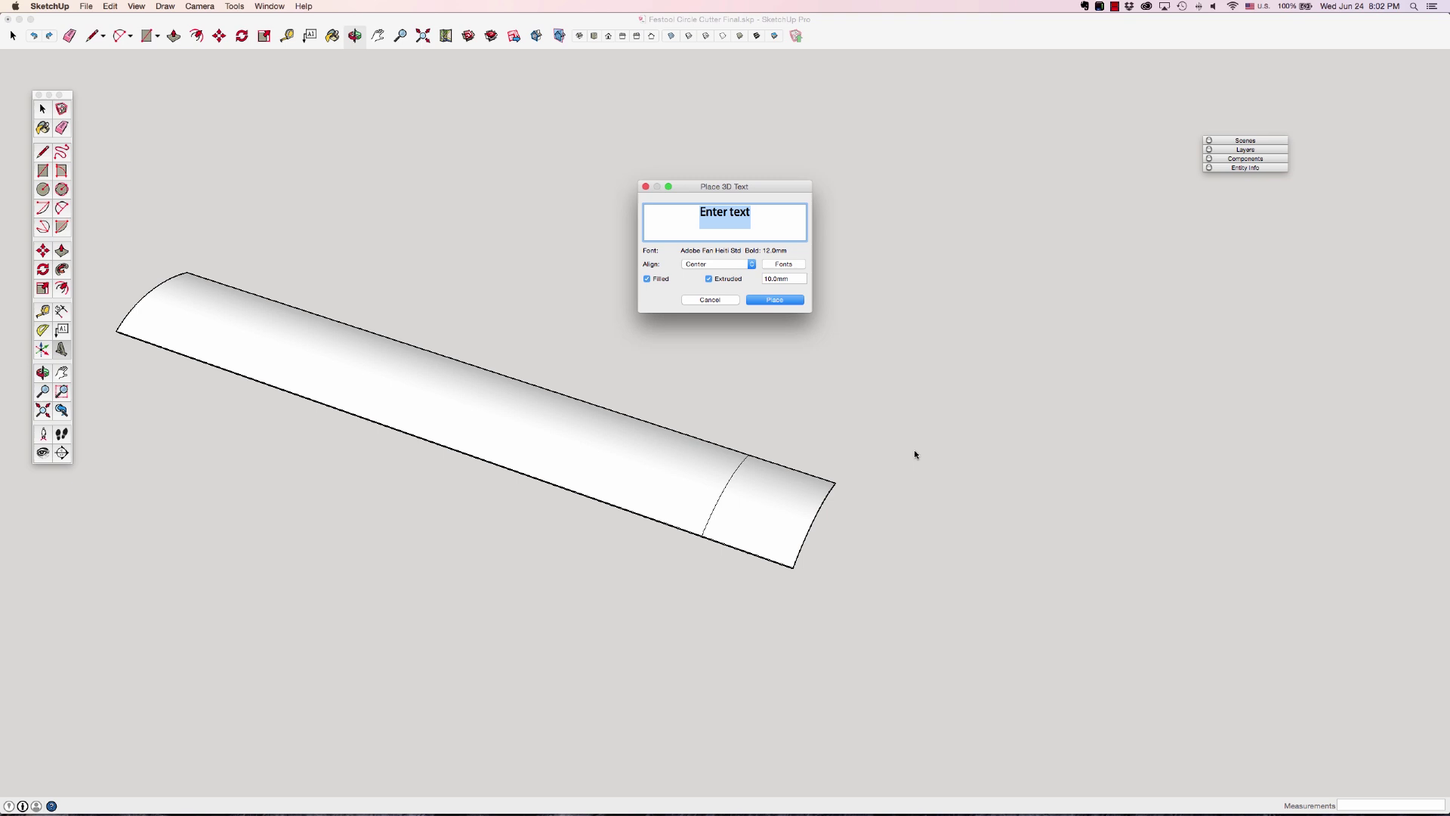
type("FESTOOL")
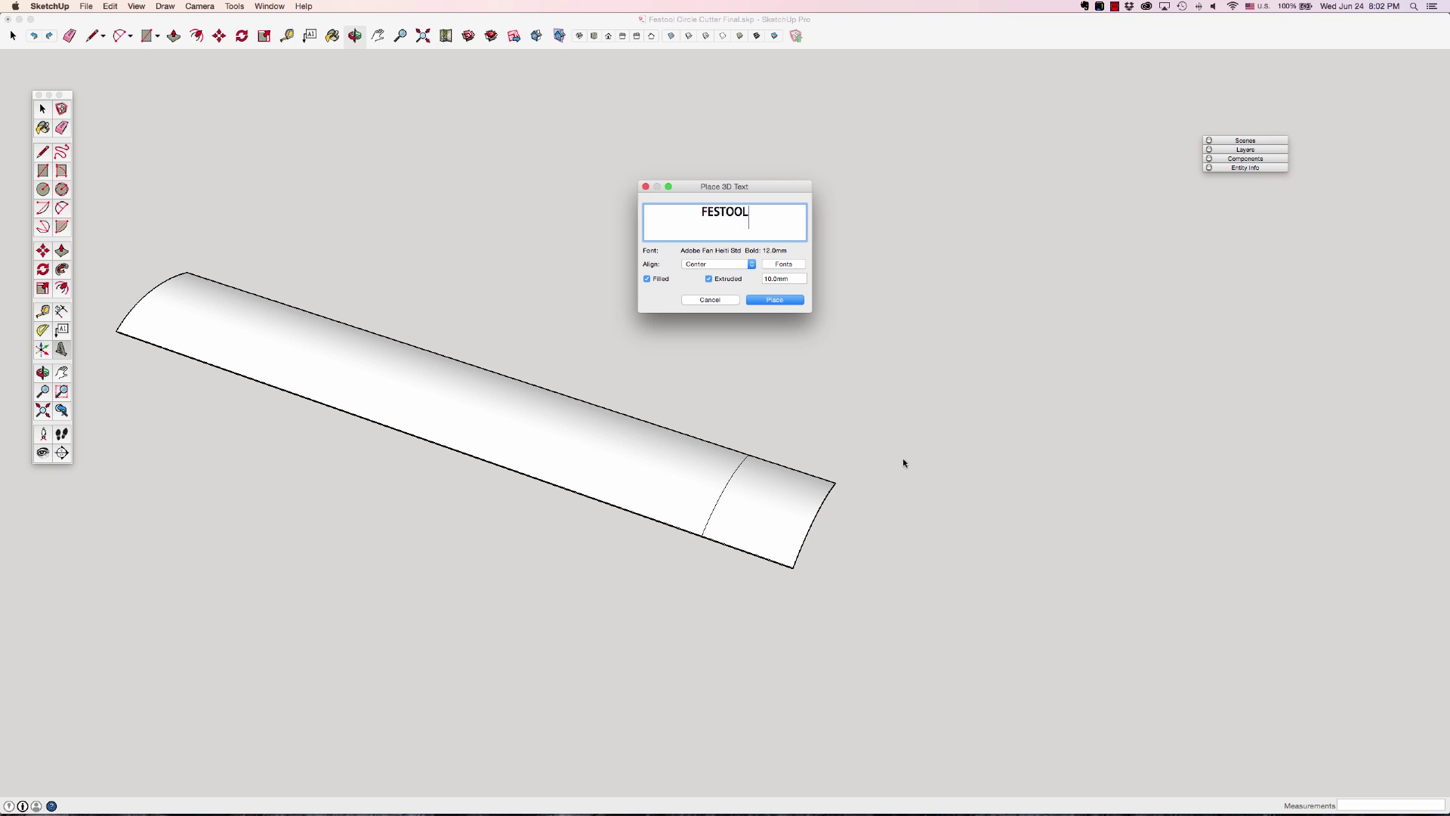
left_click(782, 265)
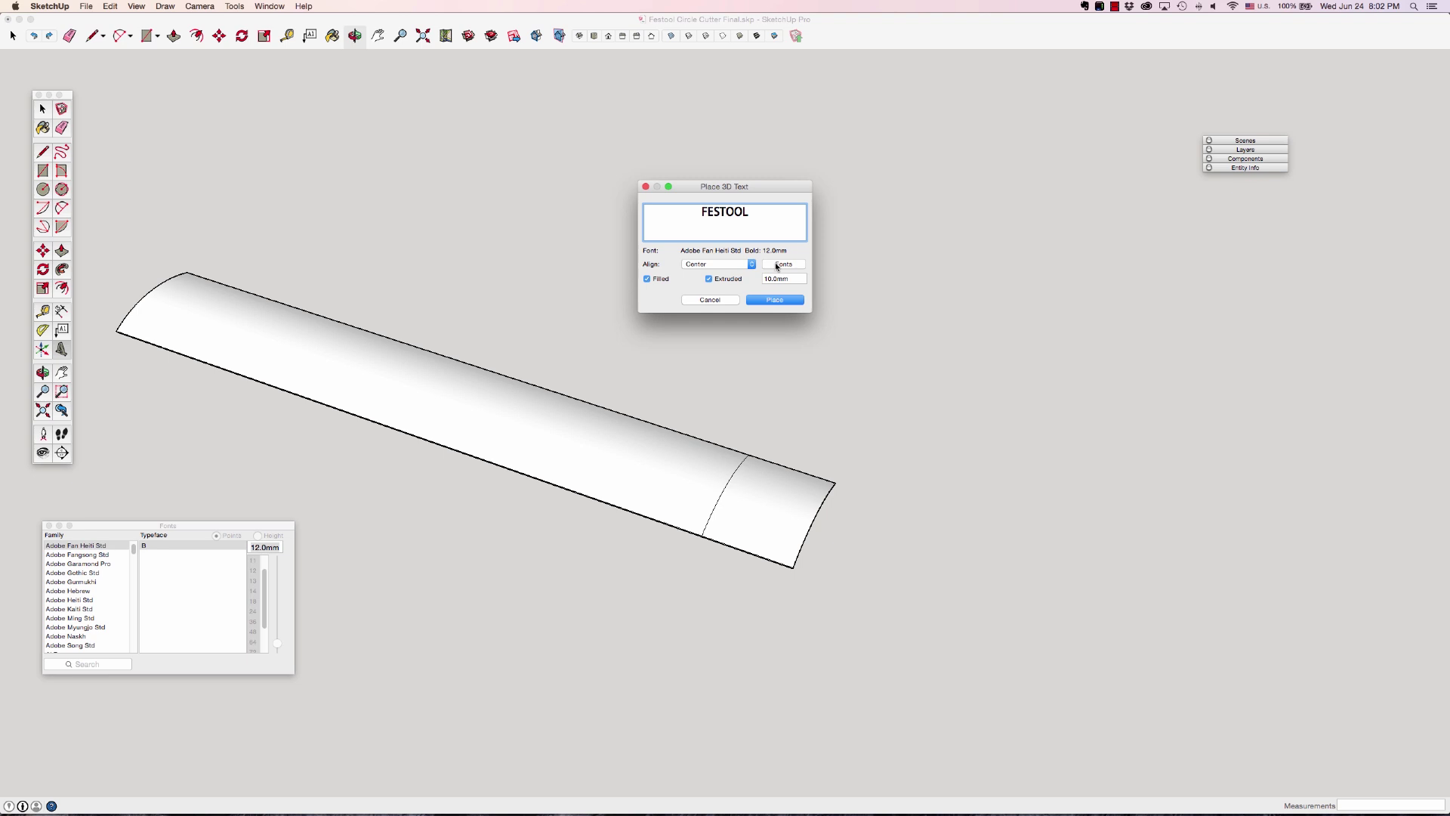
left_click(783, 302)
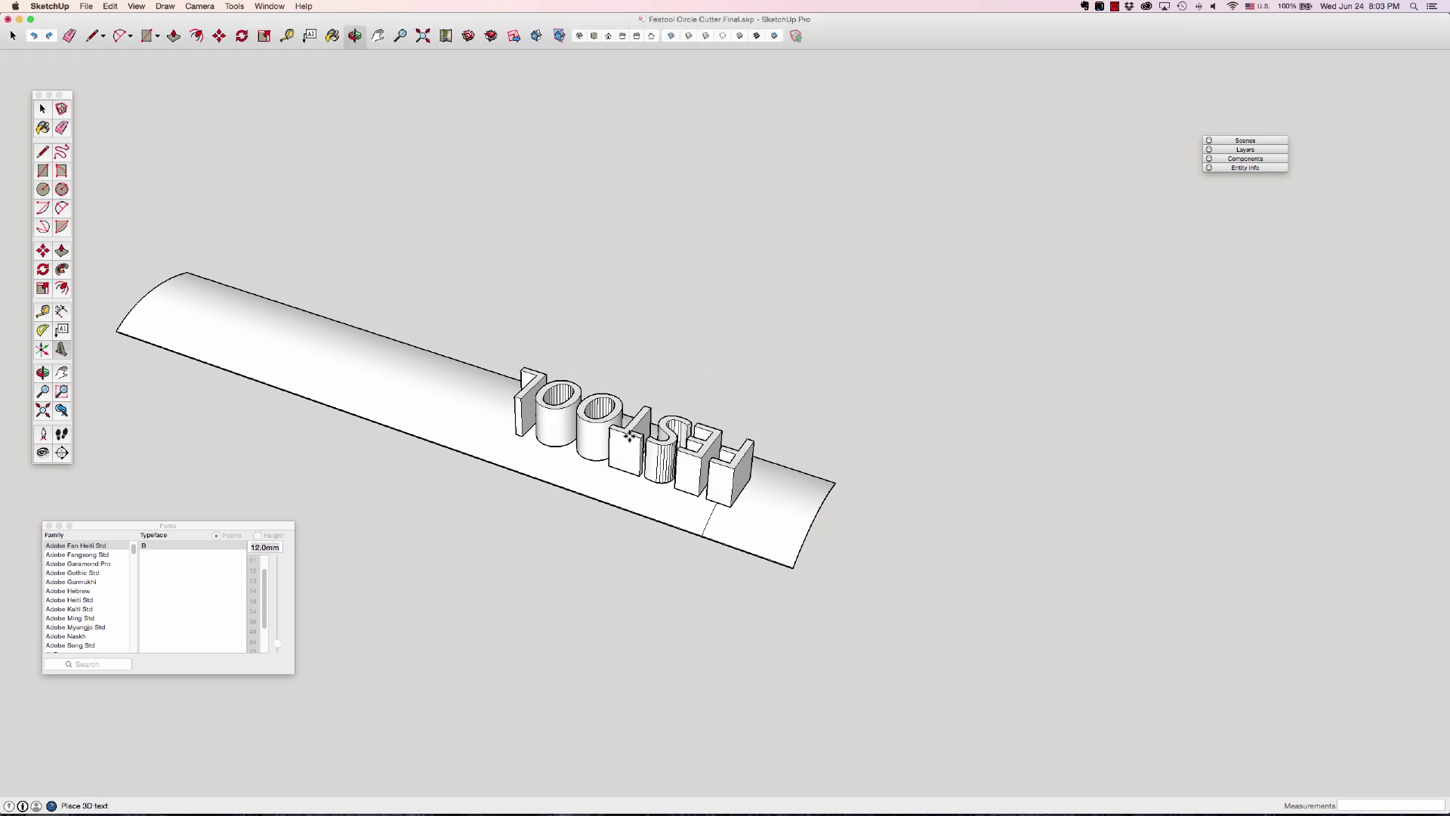
- Rotate the FESTOOL text group 90° so the lettering stands upright
left_click(617, 433)
middle_click_drag(617, 432, 632, 329)
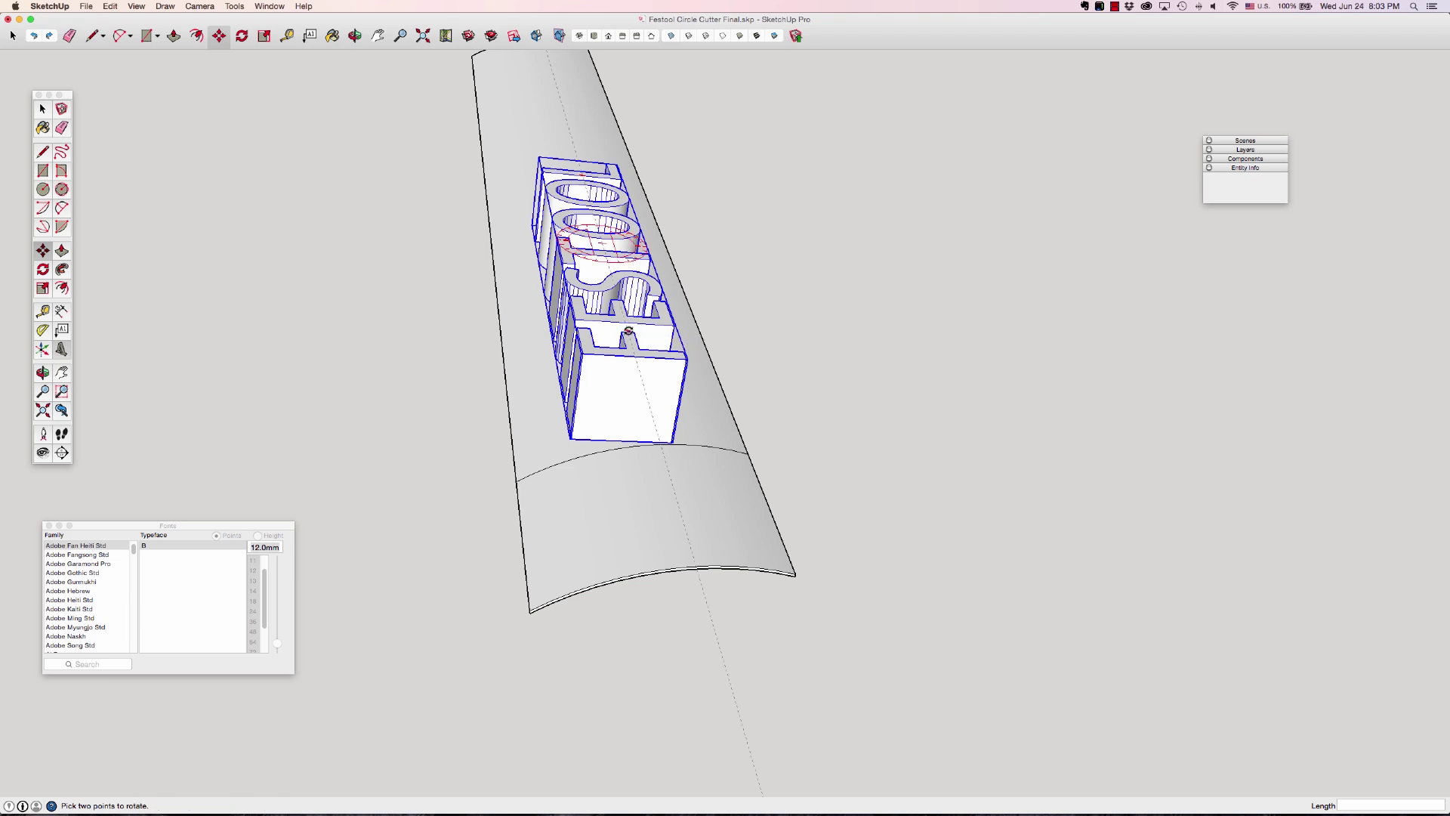
left_click(597, 223)
left_click(598, 218)
middle_click_drag(596, 221, 161, 324)
key("q")
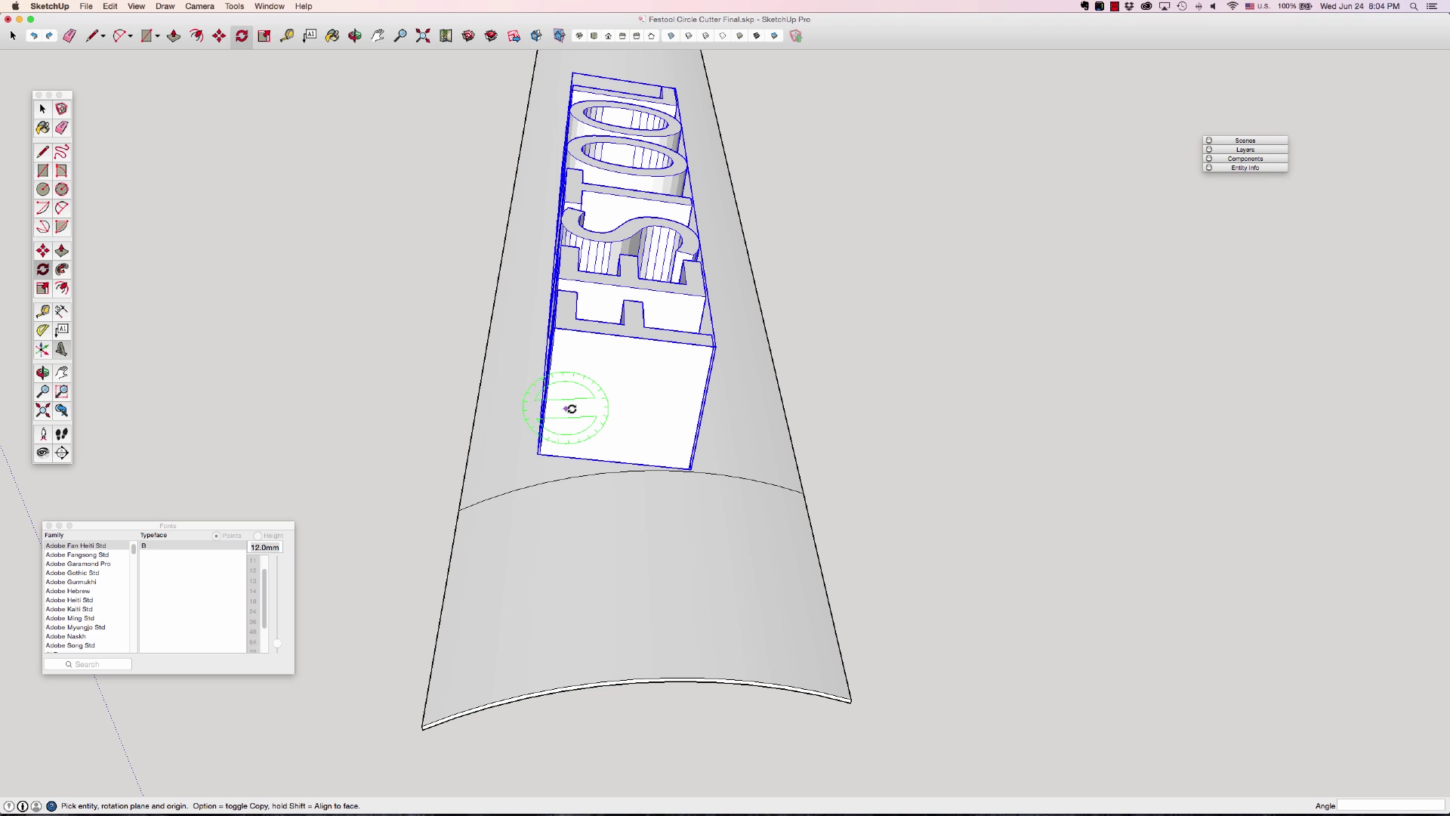
left_click(578, 330)
left_click(673, 340)
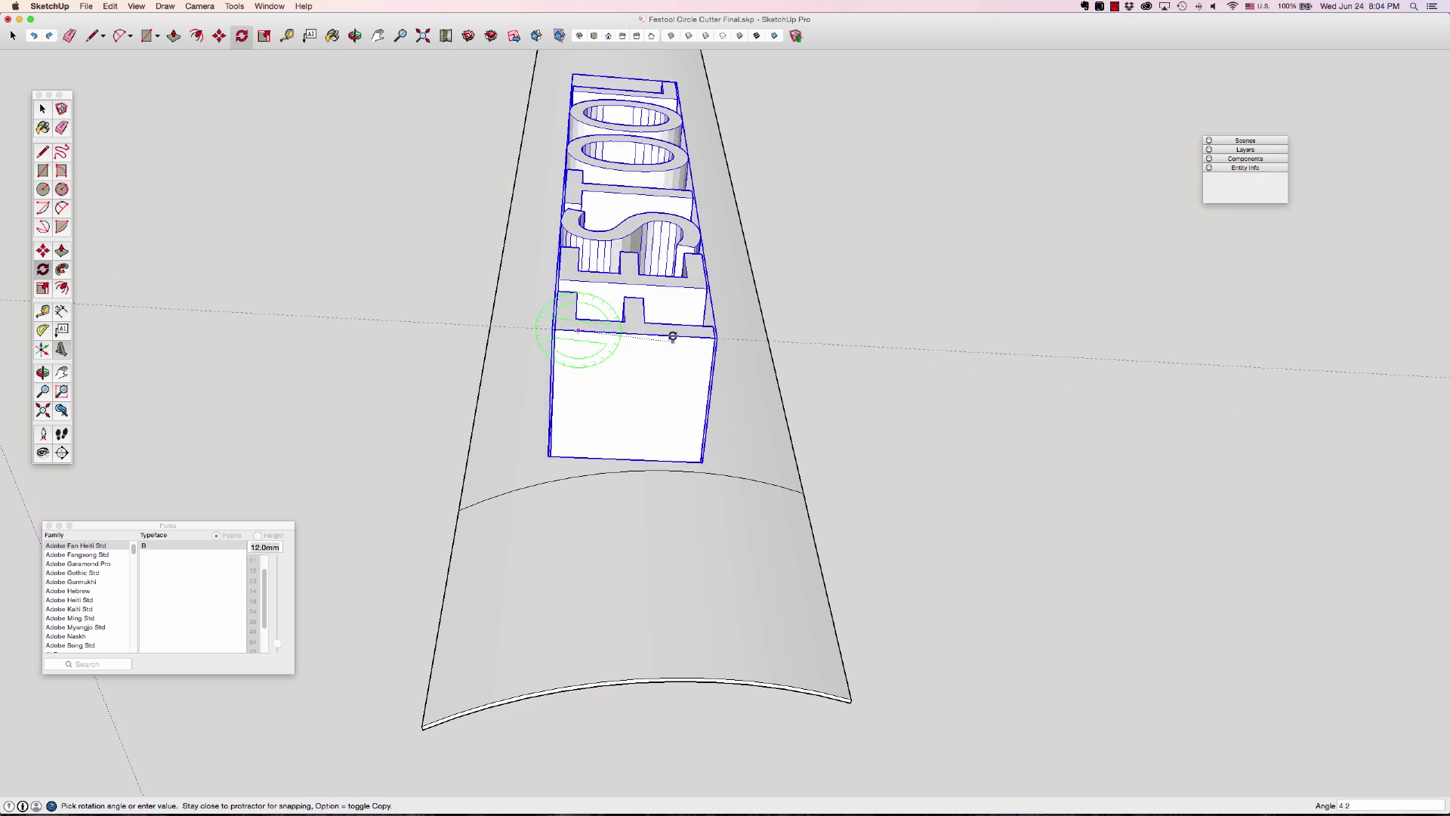
left_click(683, 341)
key("space")
middle_click_drag(683, 341, 764, 304)
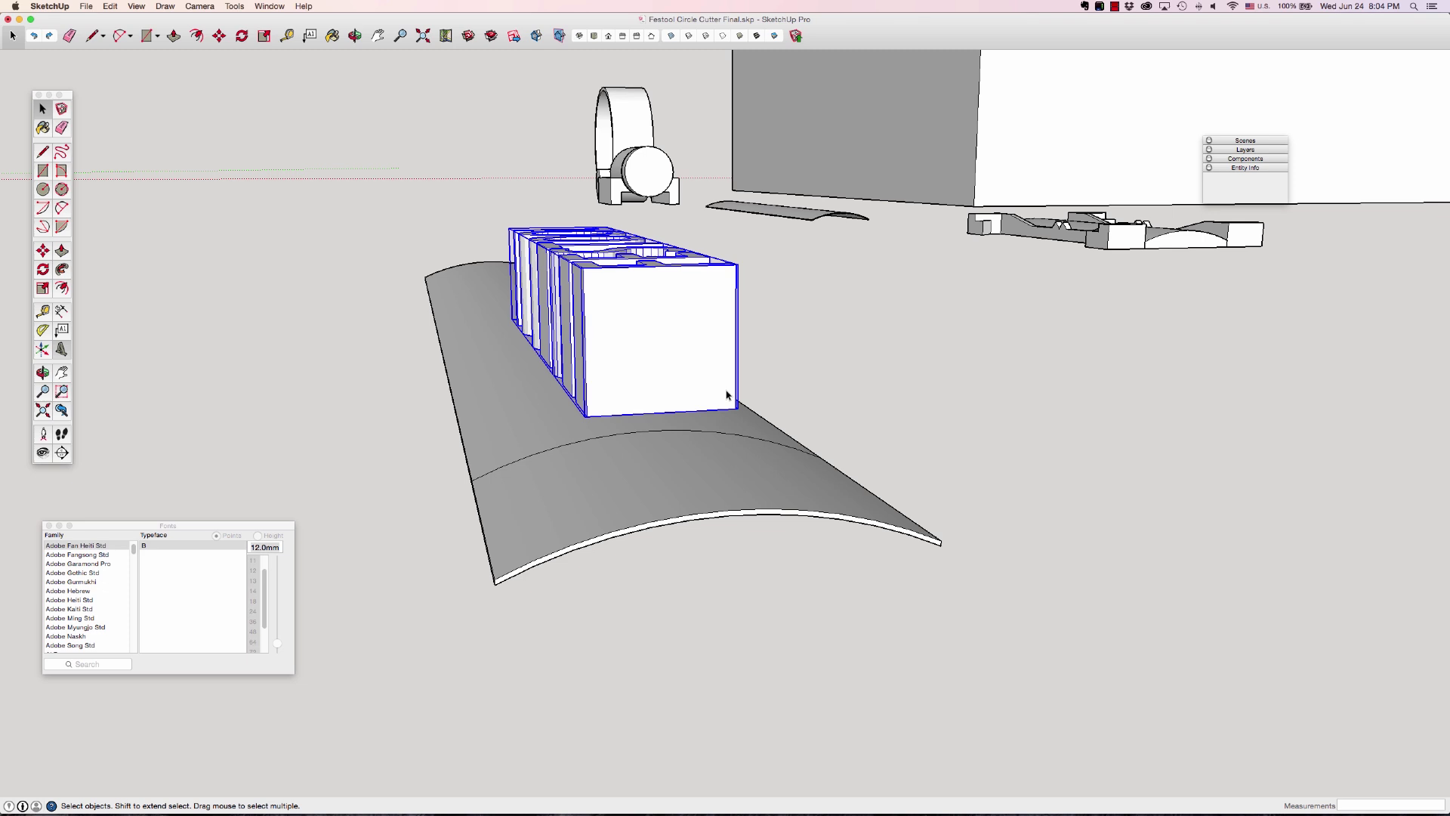
- Move the lettering onto the curved plate and lower it slightly into the surface
key("m")
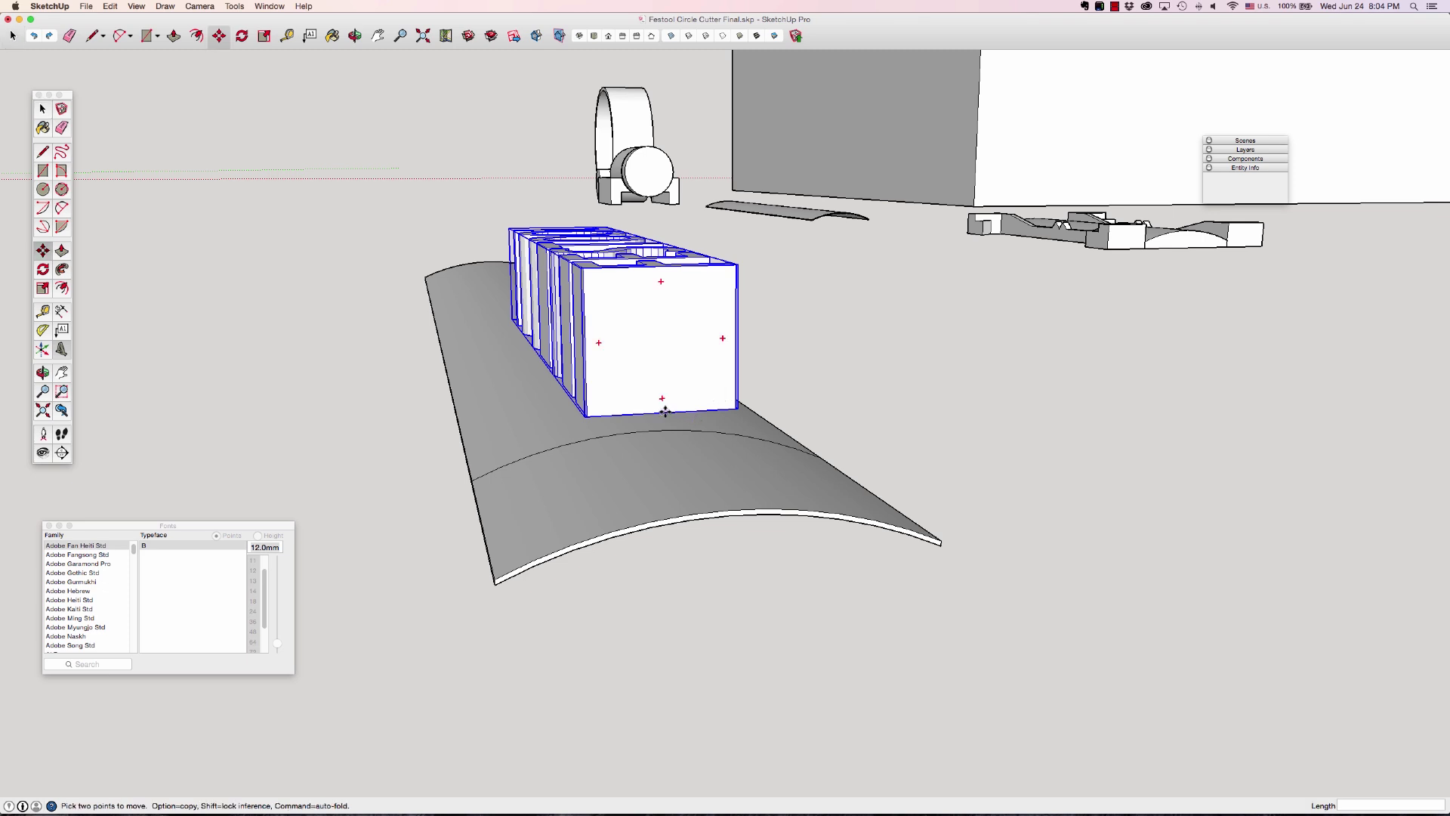
left_click_drag(657, 410, 728, 509)
middle_click_drag(686, 442, 909, 618)
key("m")
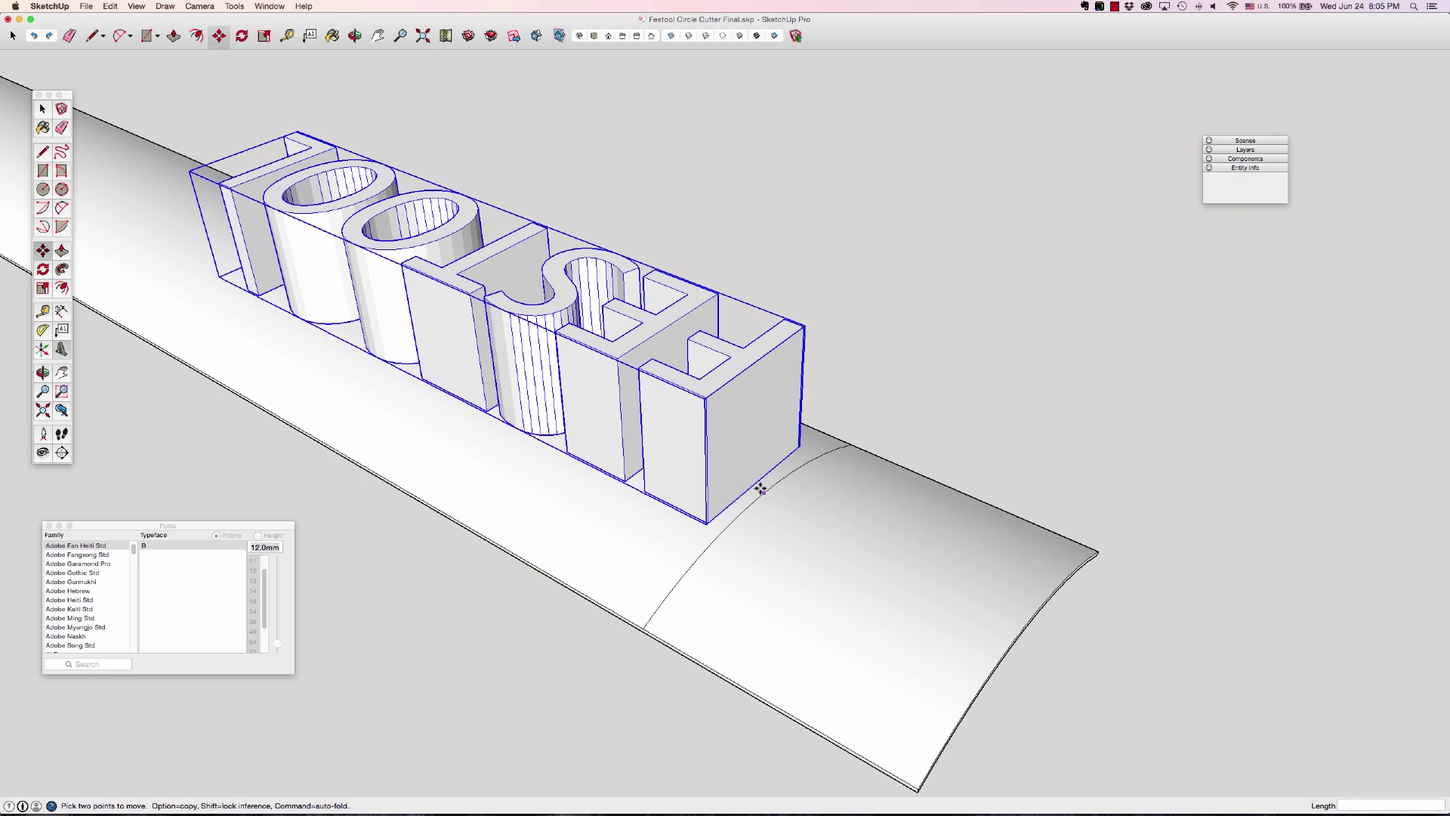
left_click(759, 481)
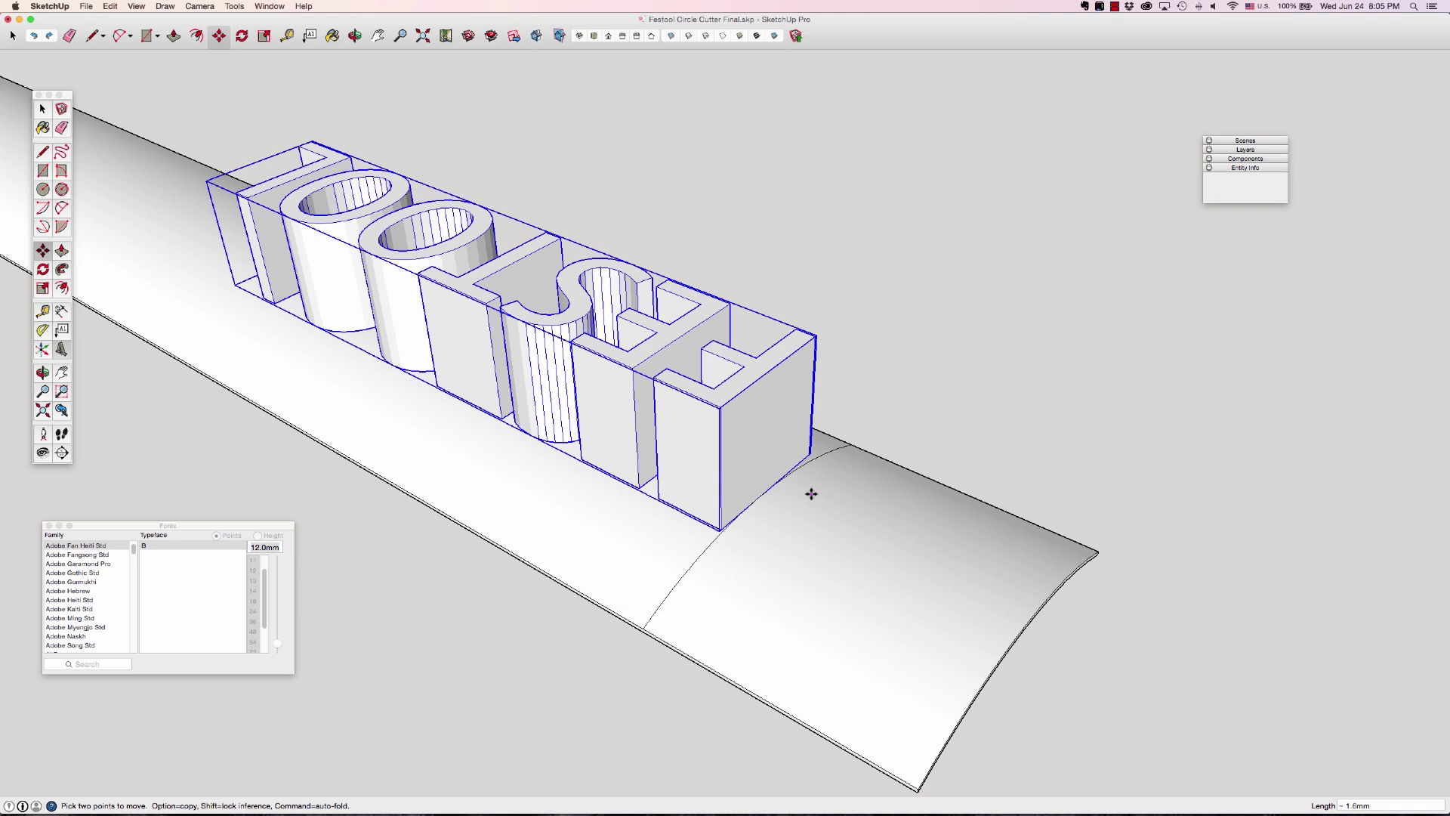
key("space")
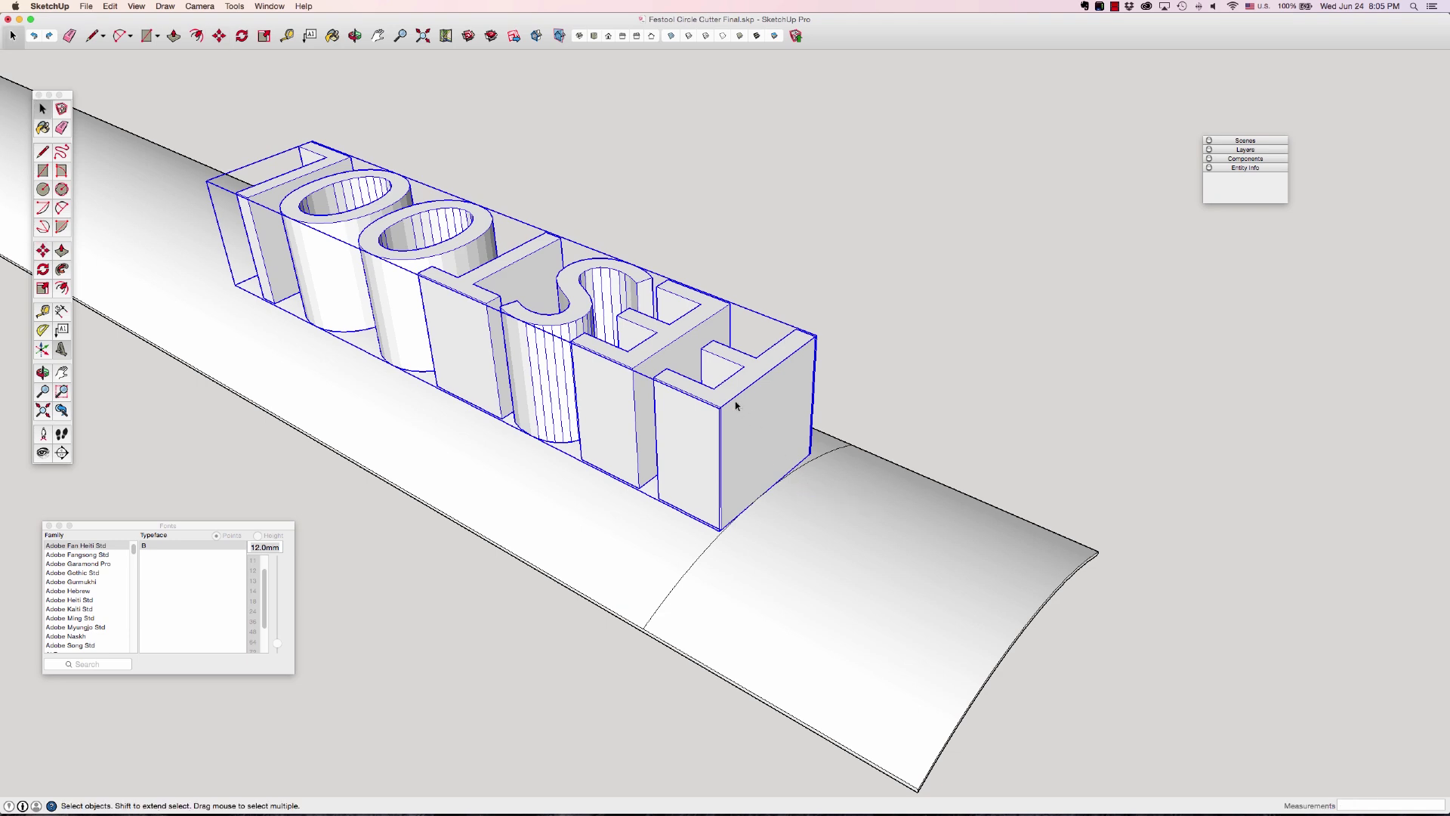
key("m")
left_click(722, 394)
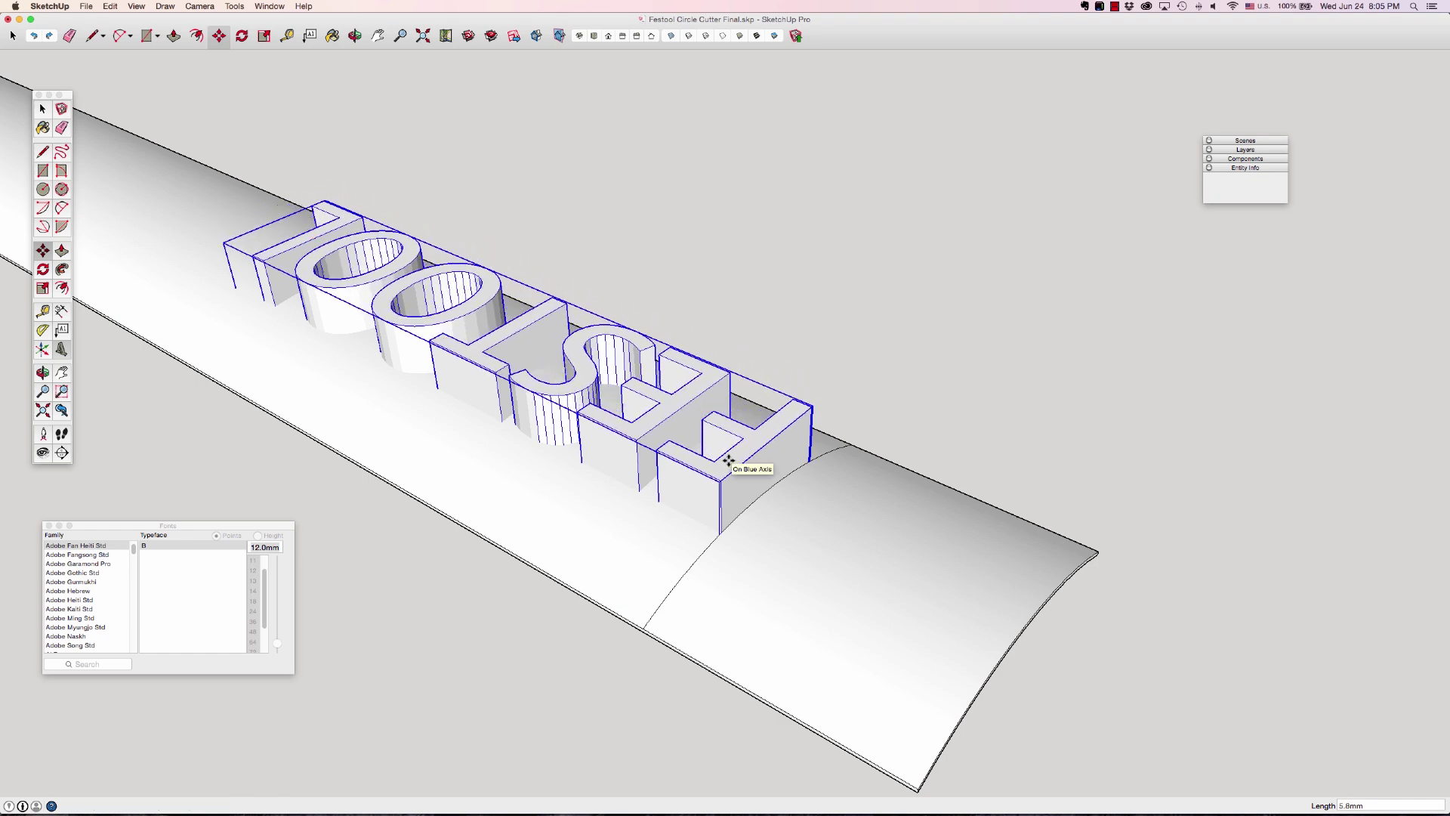
left_click(729, 460)
key("space")
middle_click_drag(949, 410, 902, 412)
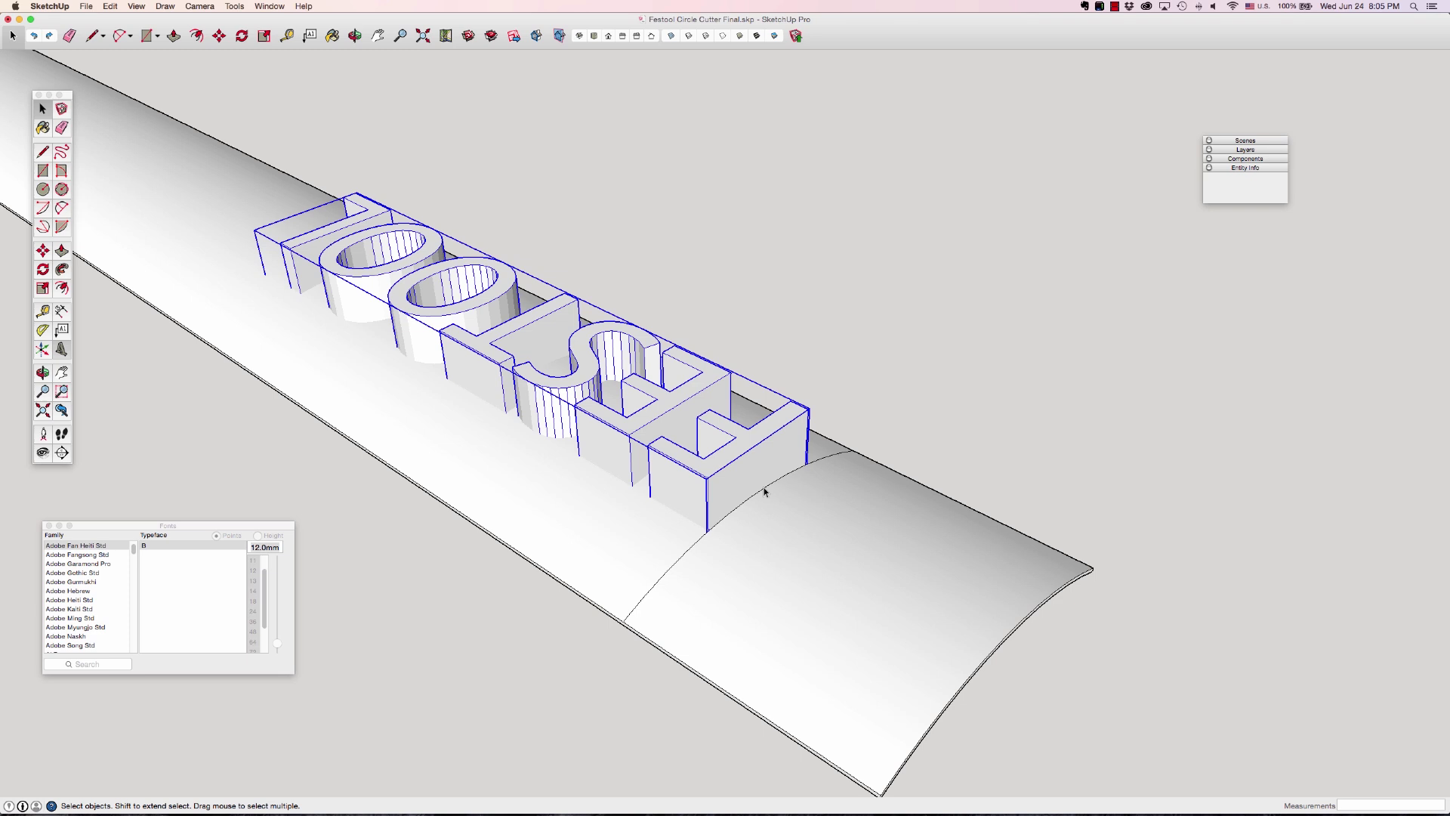
- Intersect the FESTOOL lettering component's faces with the model
right_click(744, 483)
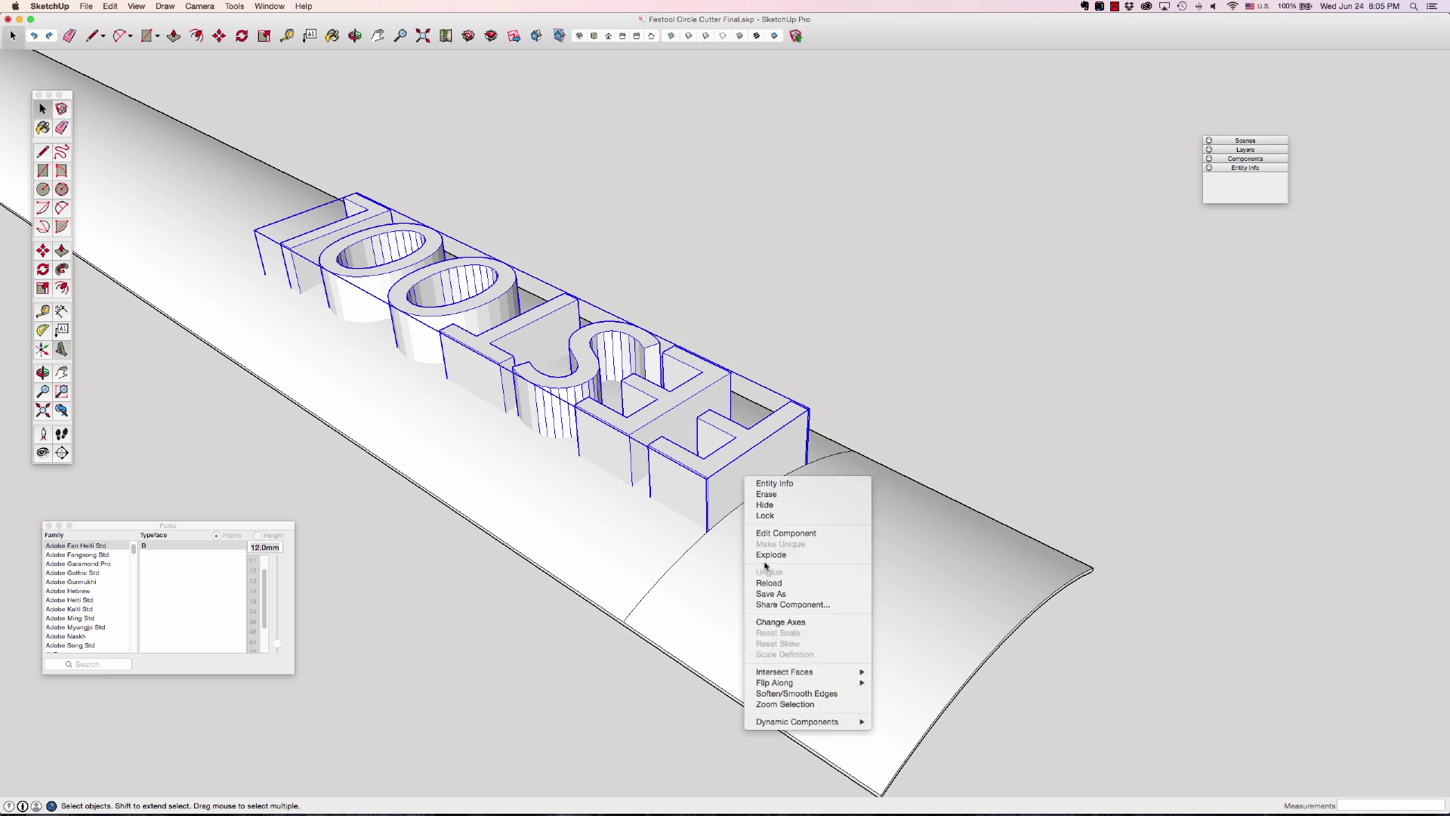
mouse_move(834, 672)
left_click(891, 672)
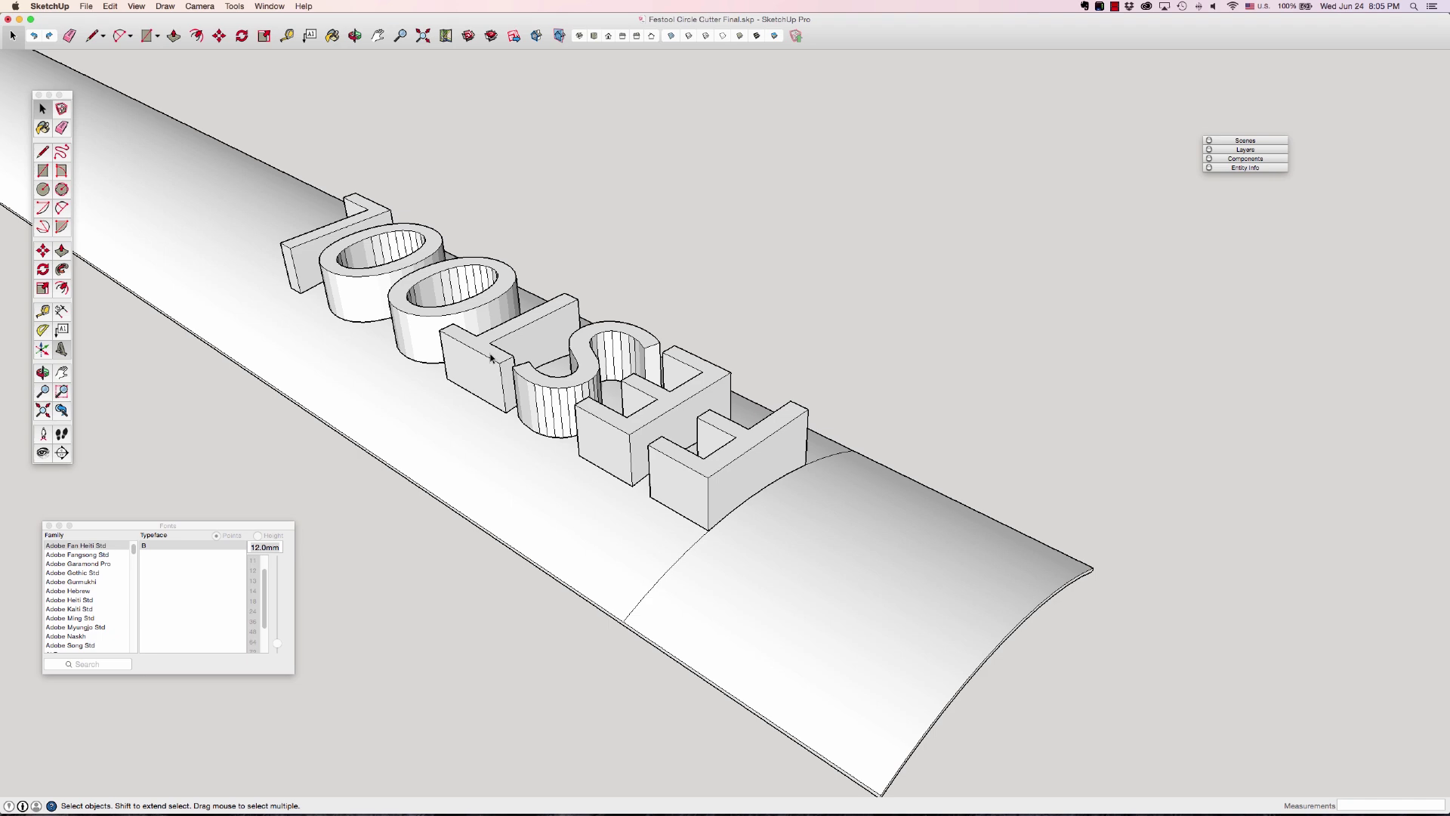
key("o")
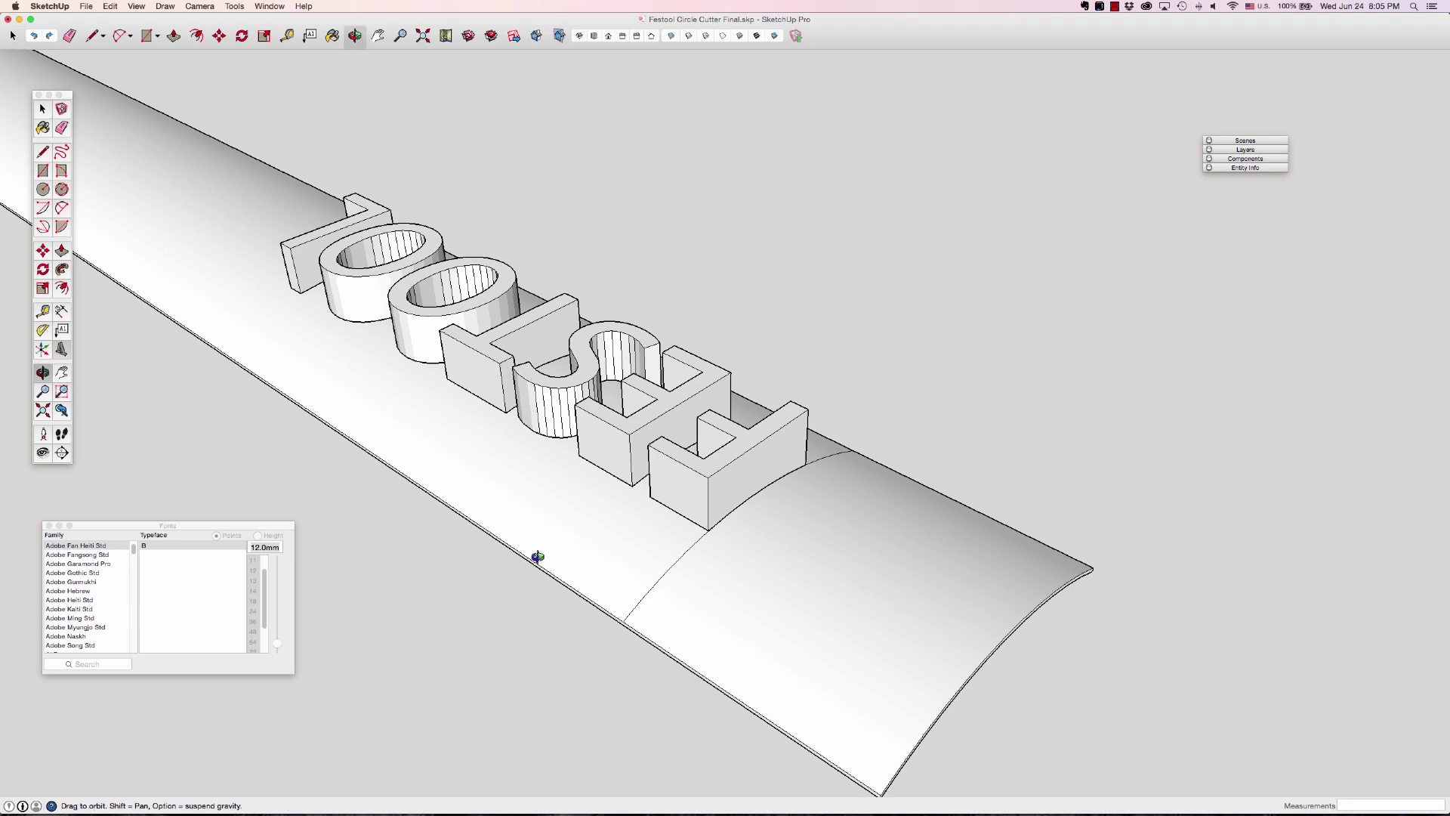
left_click_drag(577, 505, 997, 271)
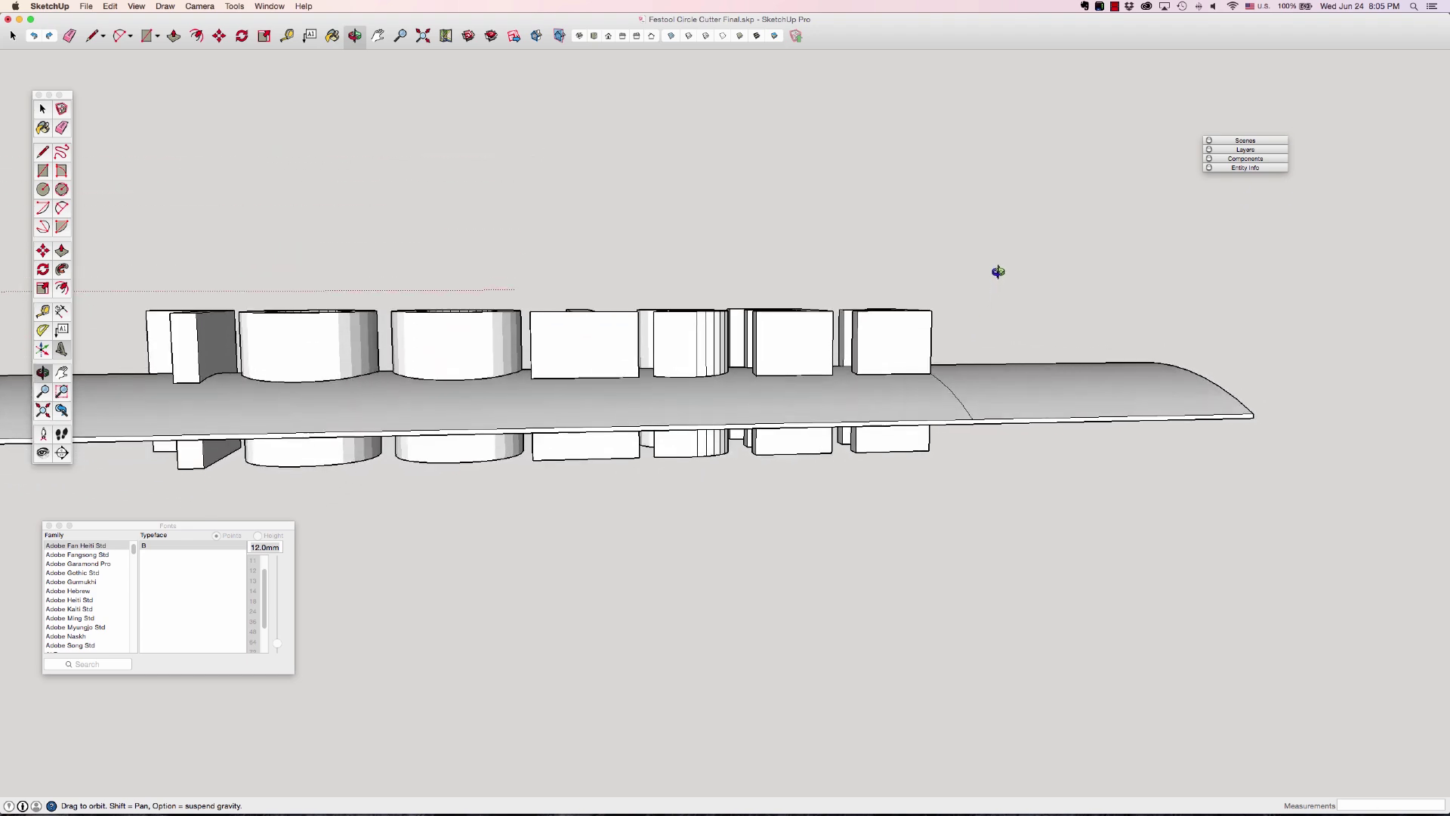
key("space")
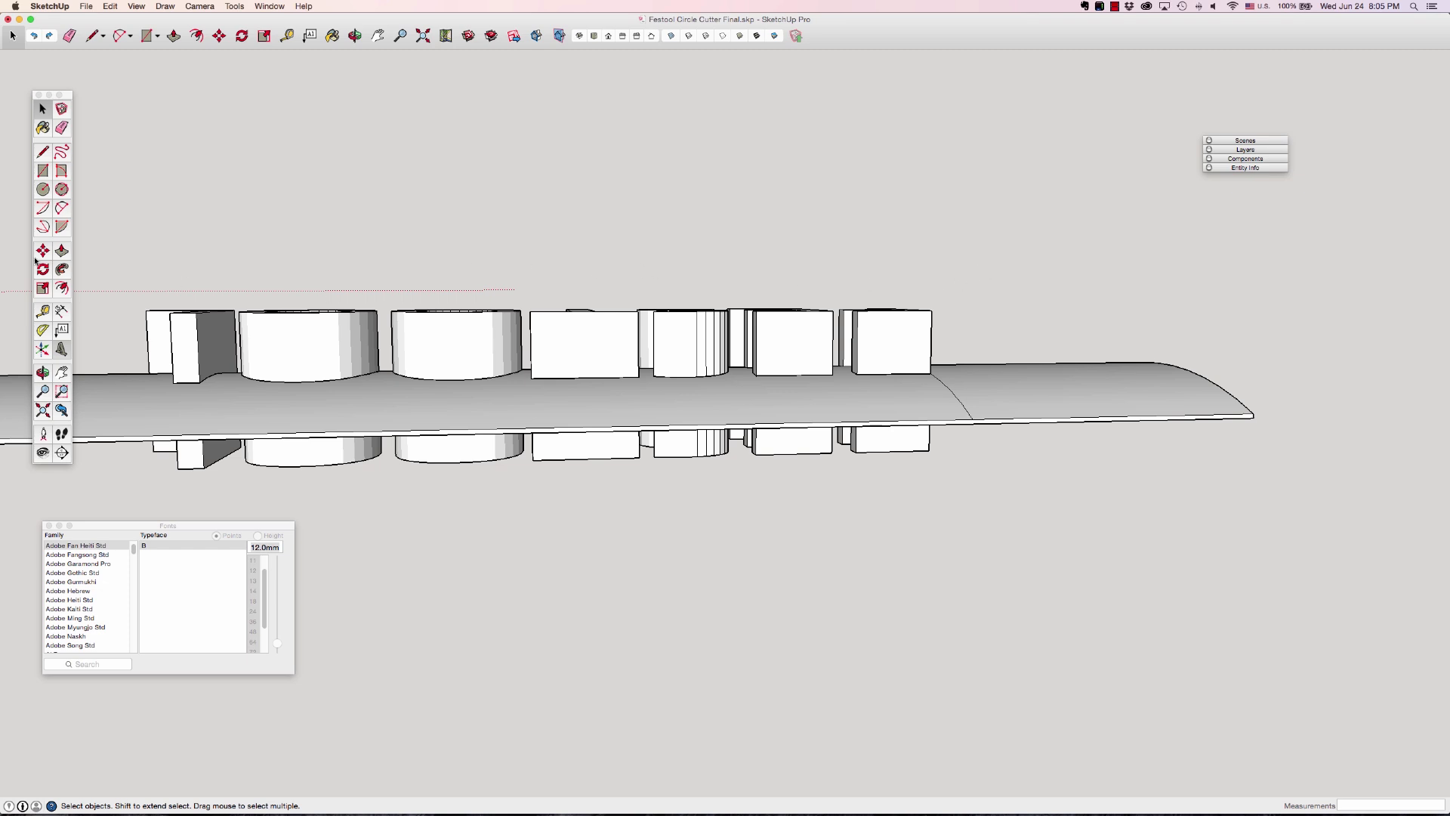
- Delete the raised 3D letters, leaving their outlines traced on the curved plate
left_click_drag(106, 272, 1009, 330)
left_click_drag(127, 297, 942, 343)
left_click_drag(967, 274, 138, 342)
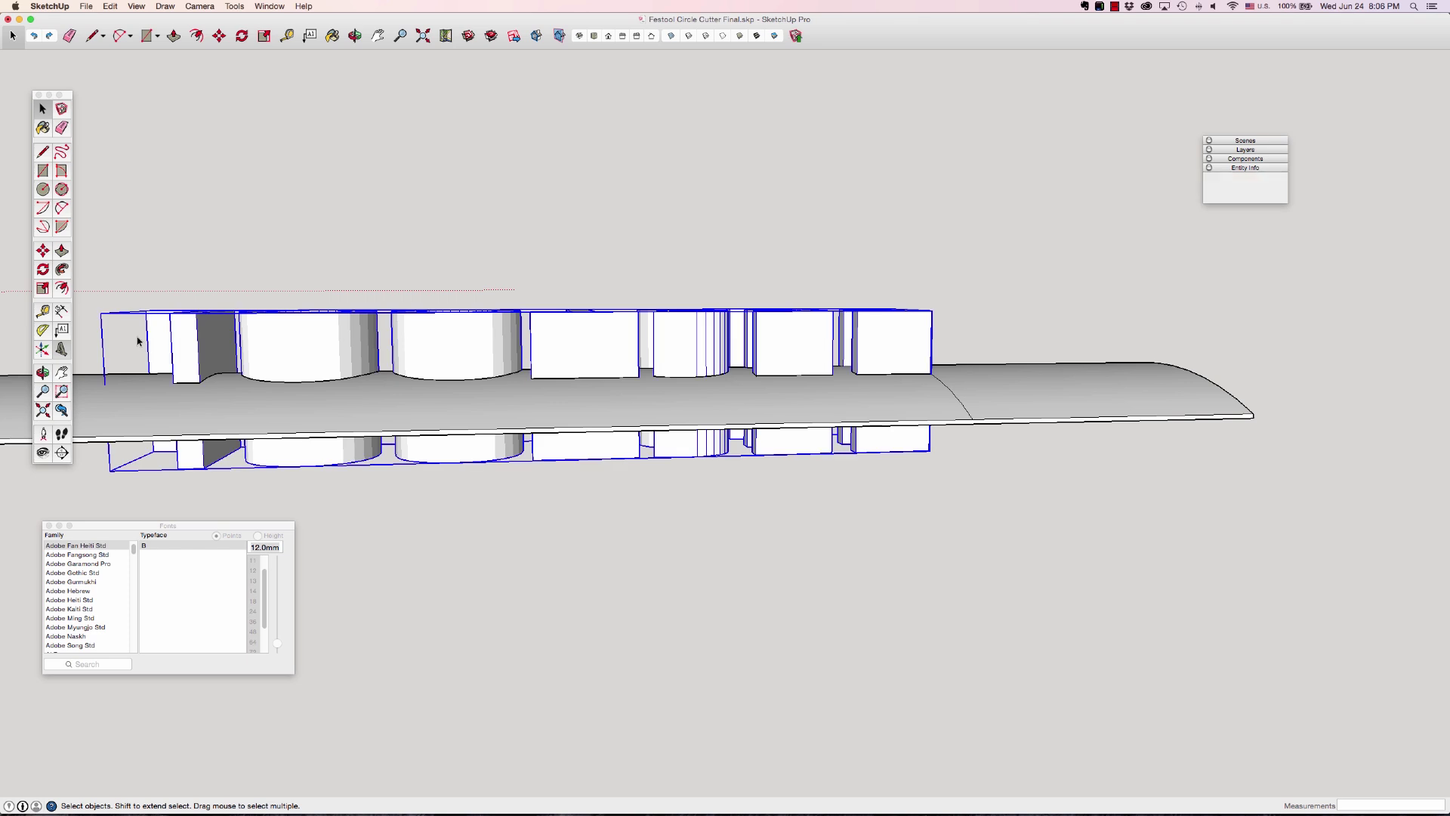
key("Delete")
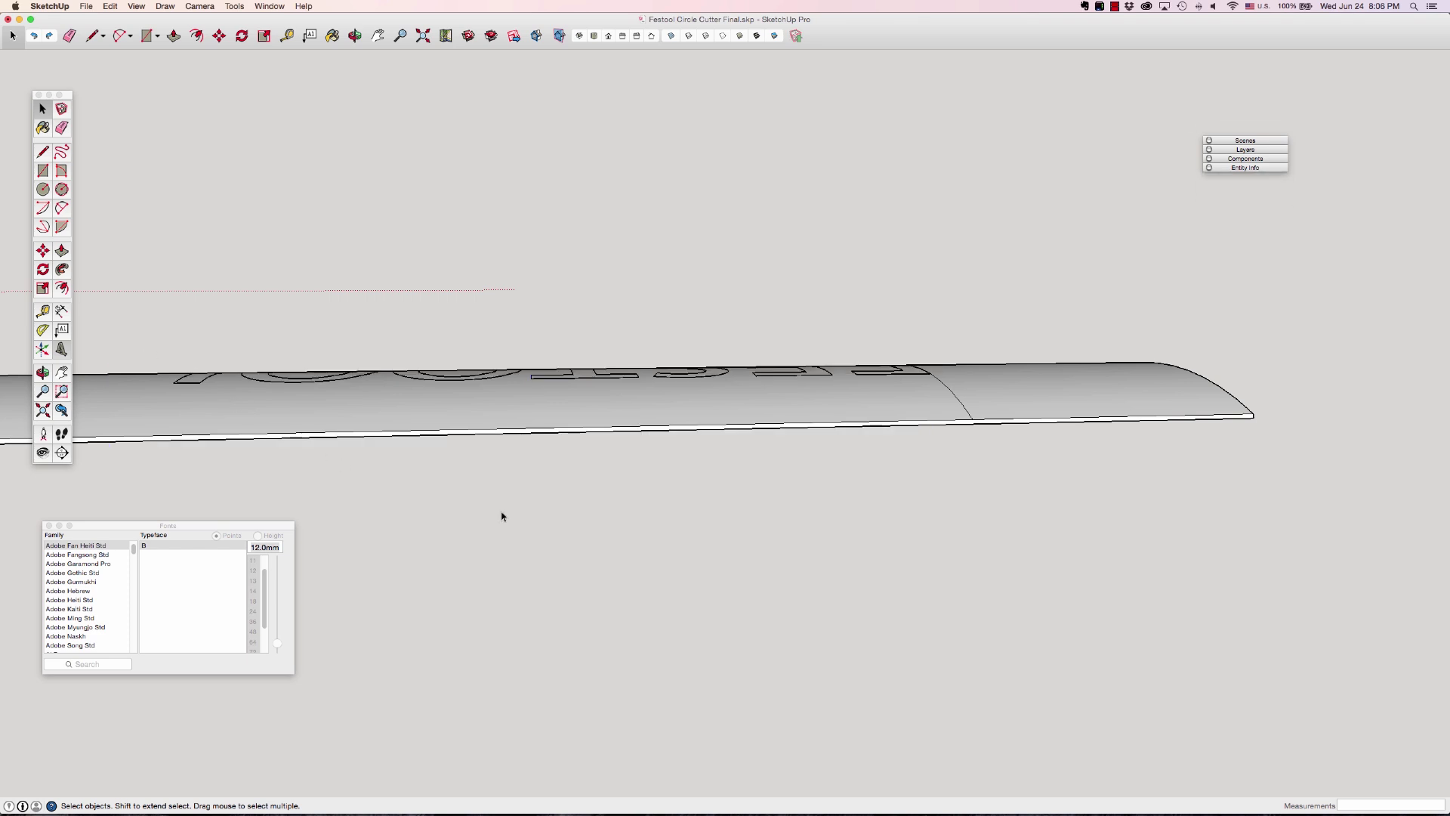
key("o")
left_click_drag(563, 476, 488, 536)
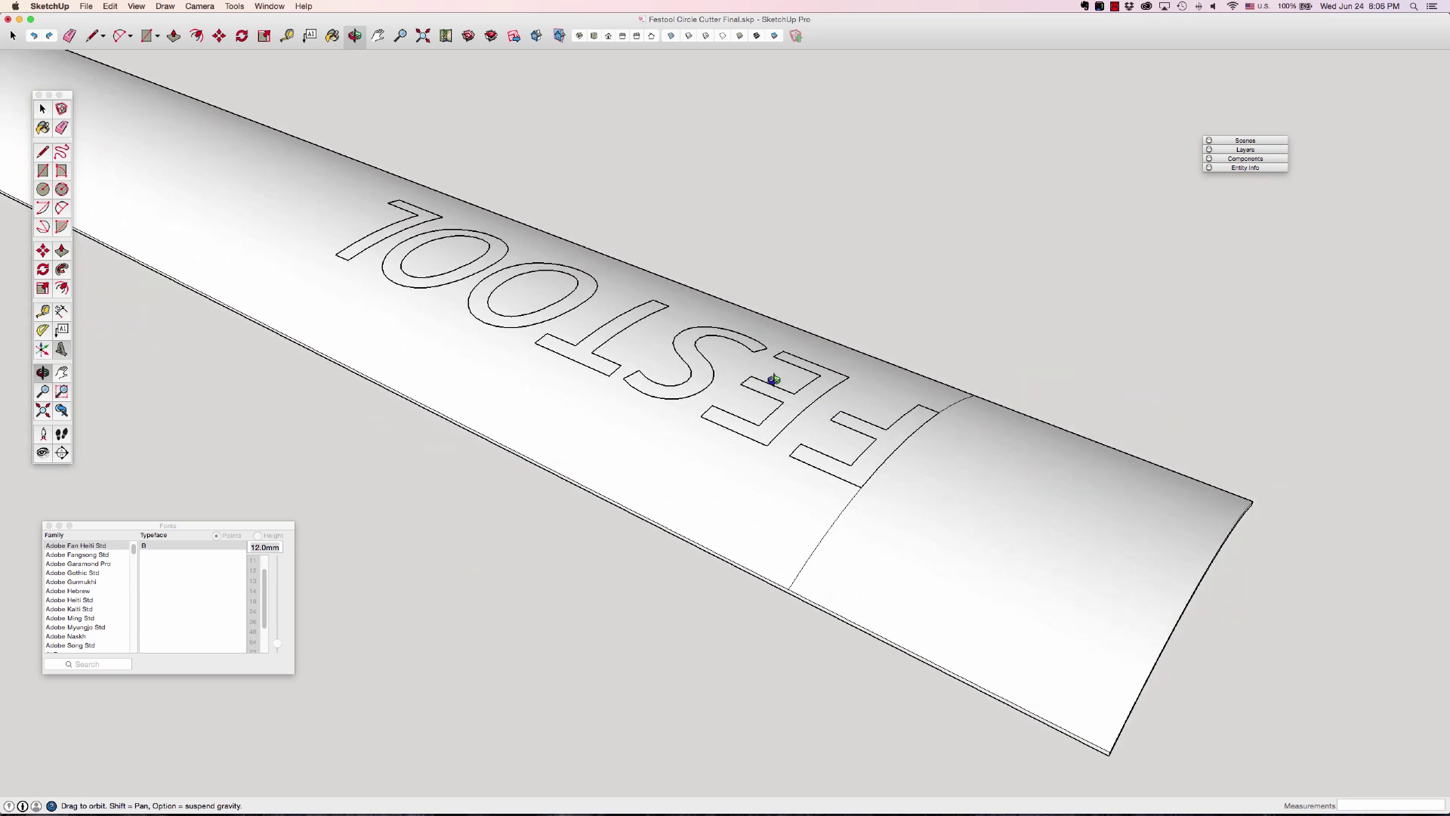
key("space")
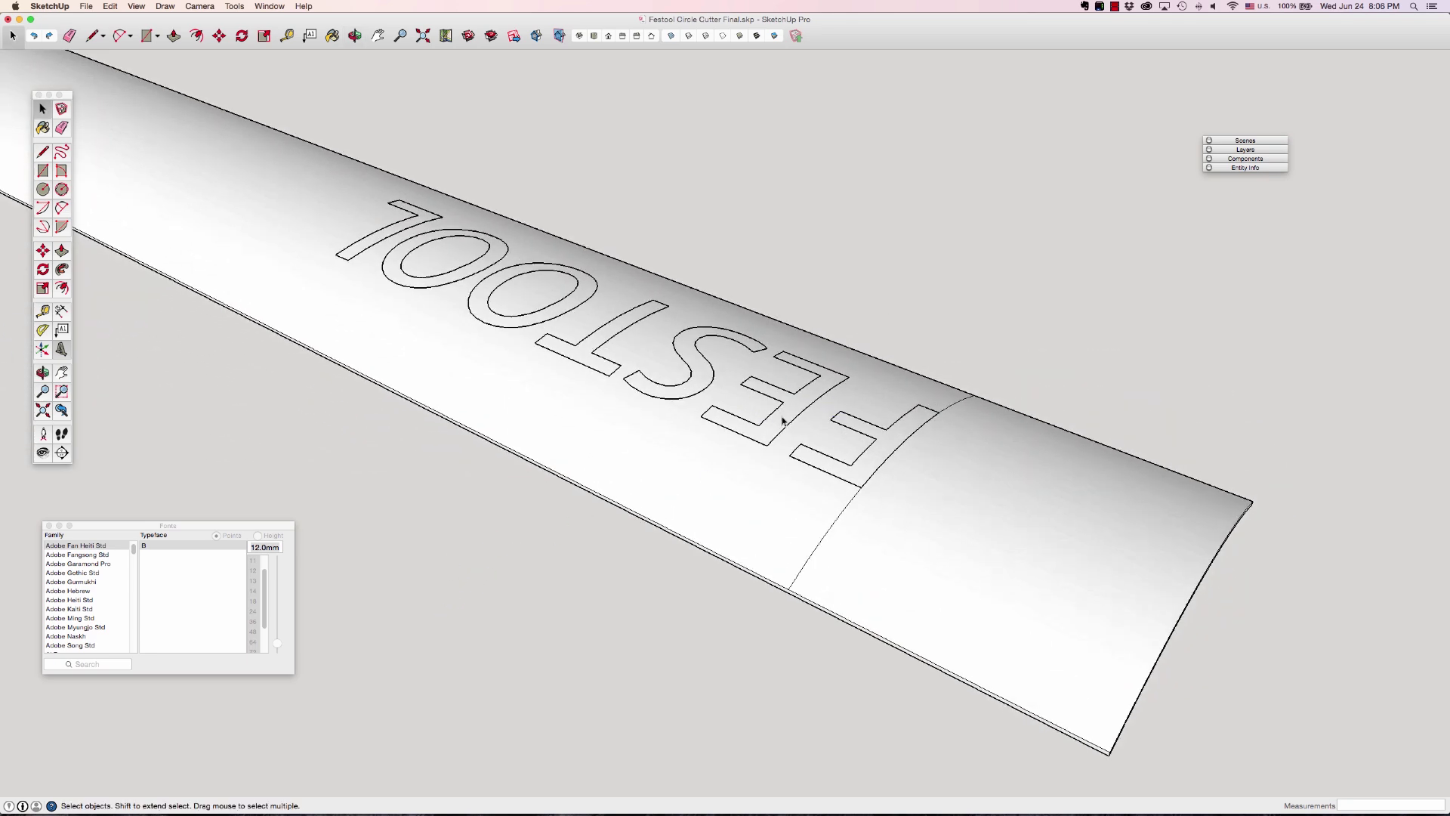
key("o")
left_click_drag(789, 456, 826, 405)
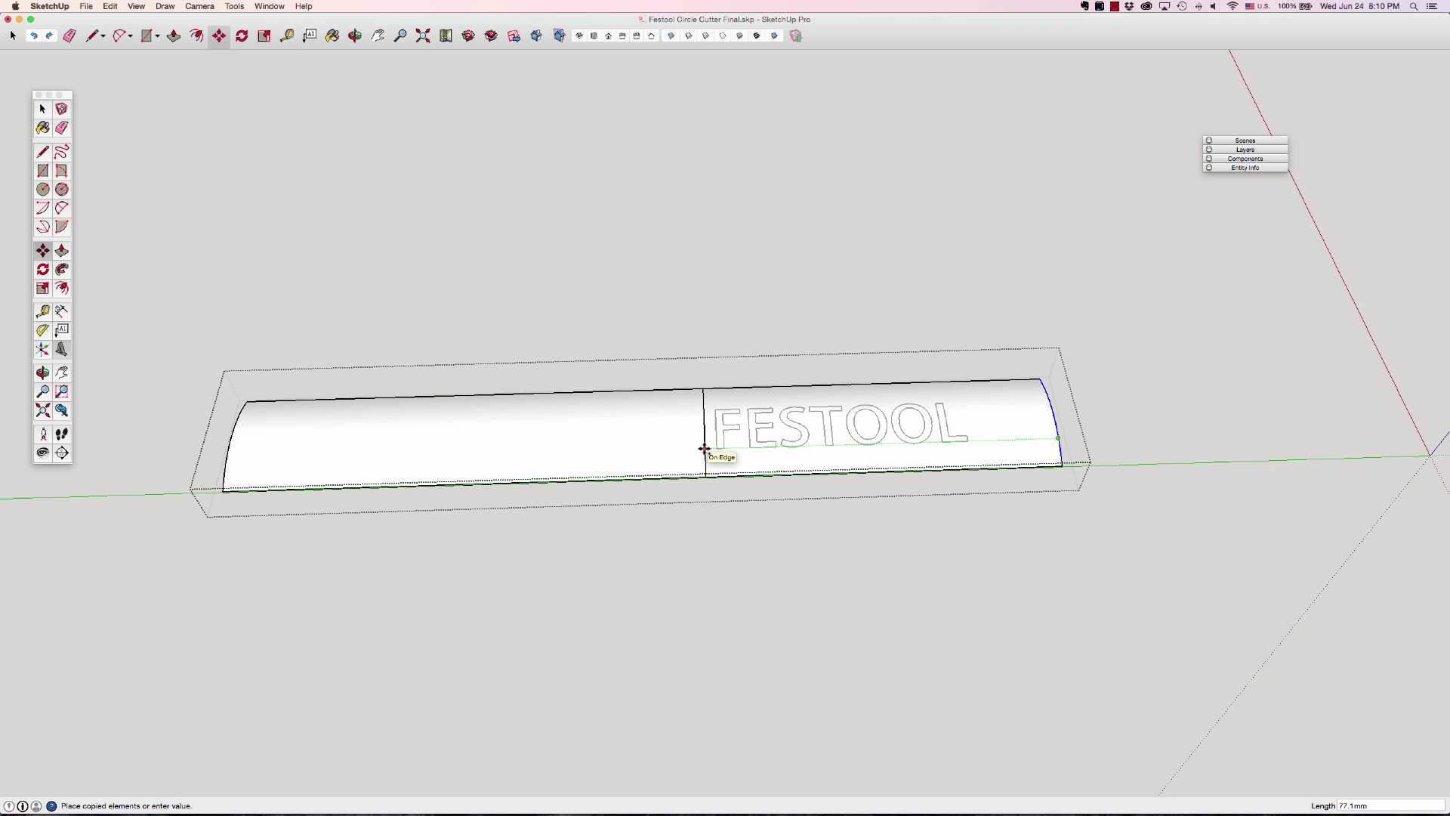
- Make a first copy of the vertical edge, then cancel the unwanted copy
left_click(704, 448)
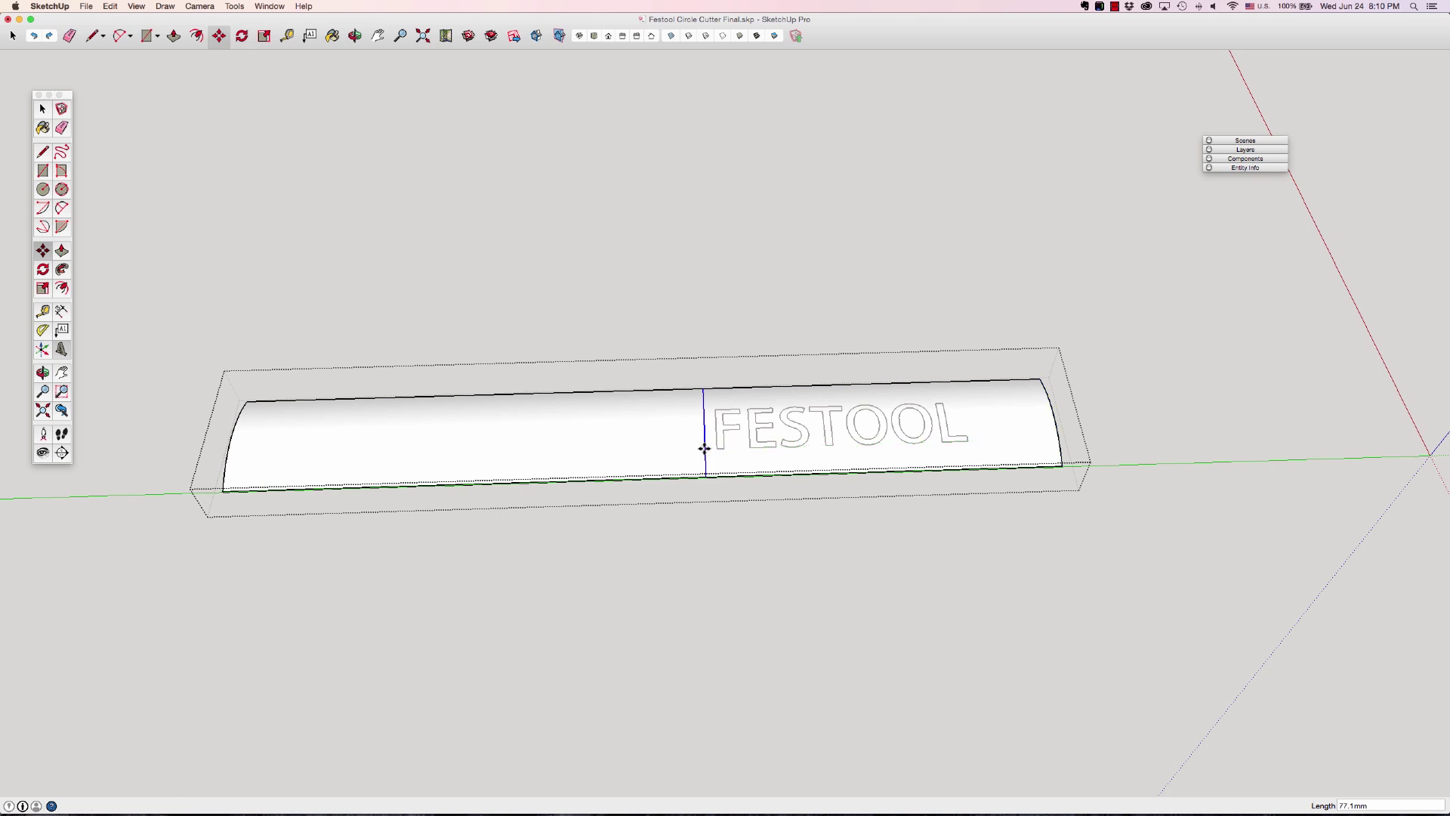
key("Return")
key("Return")
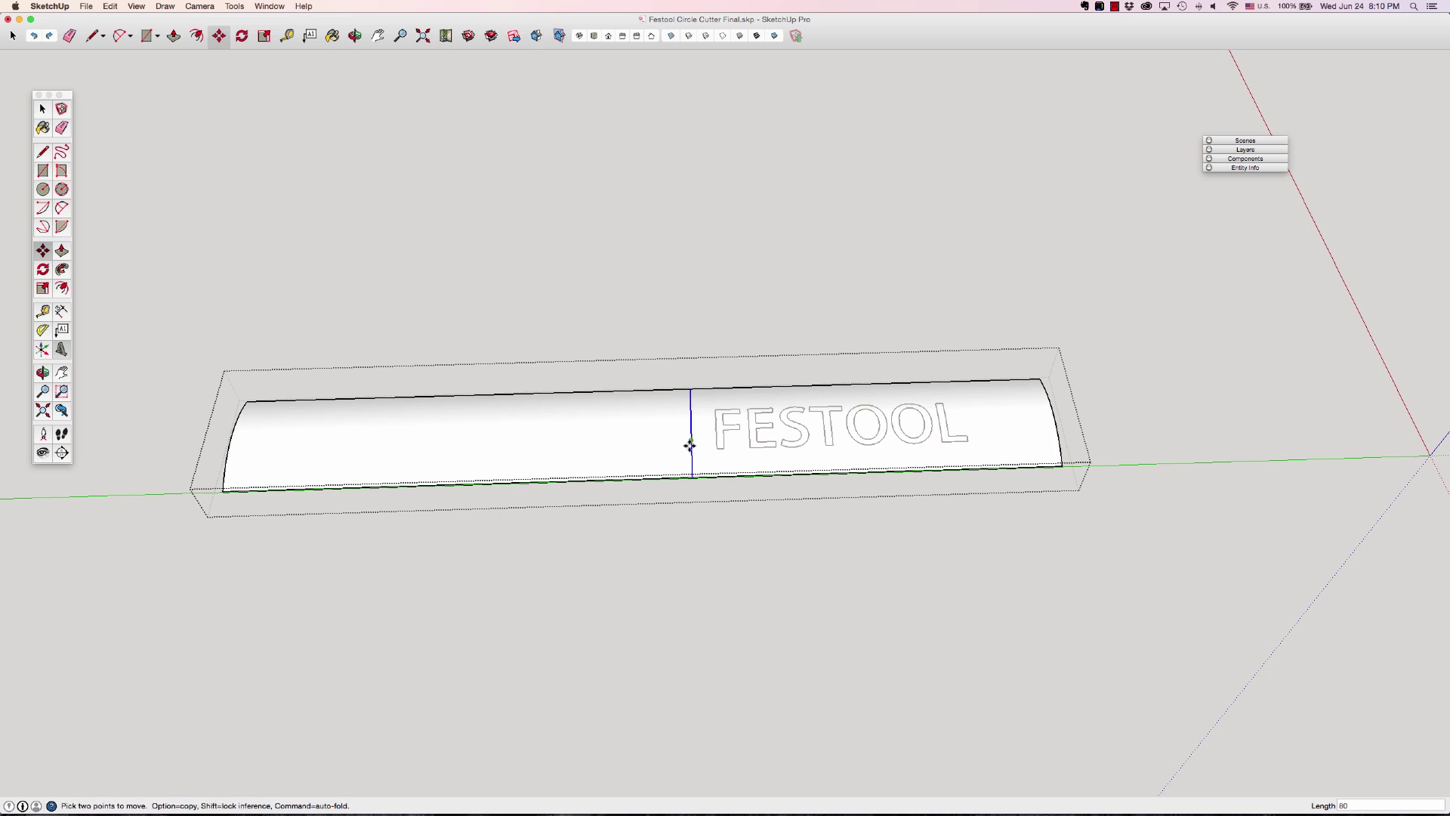
left_click(692, 446)
key("alt")
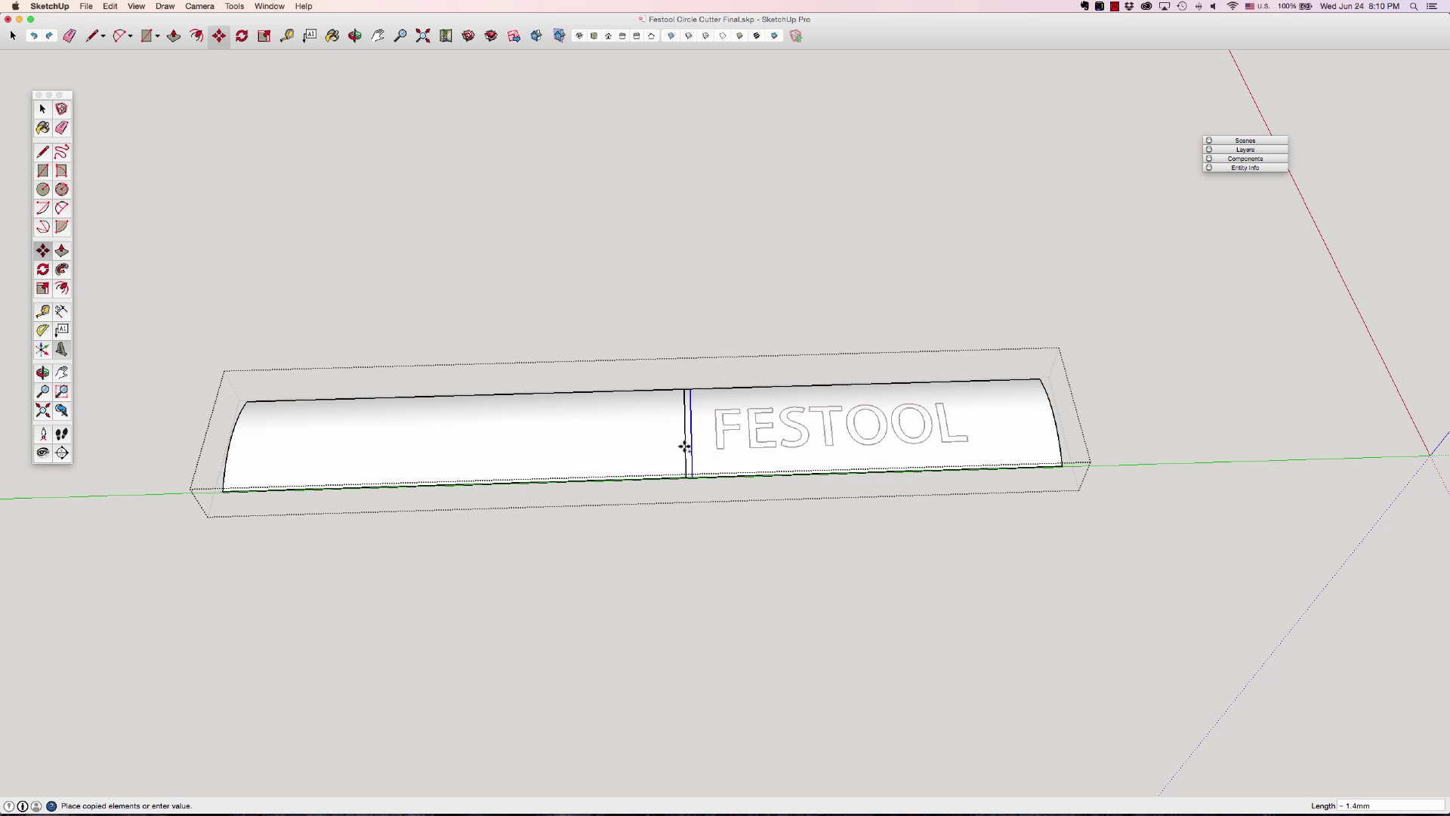
key("Escape")
scroll(685, 447, "up", 6)
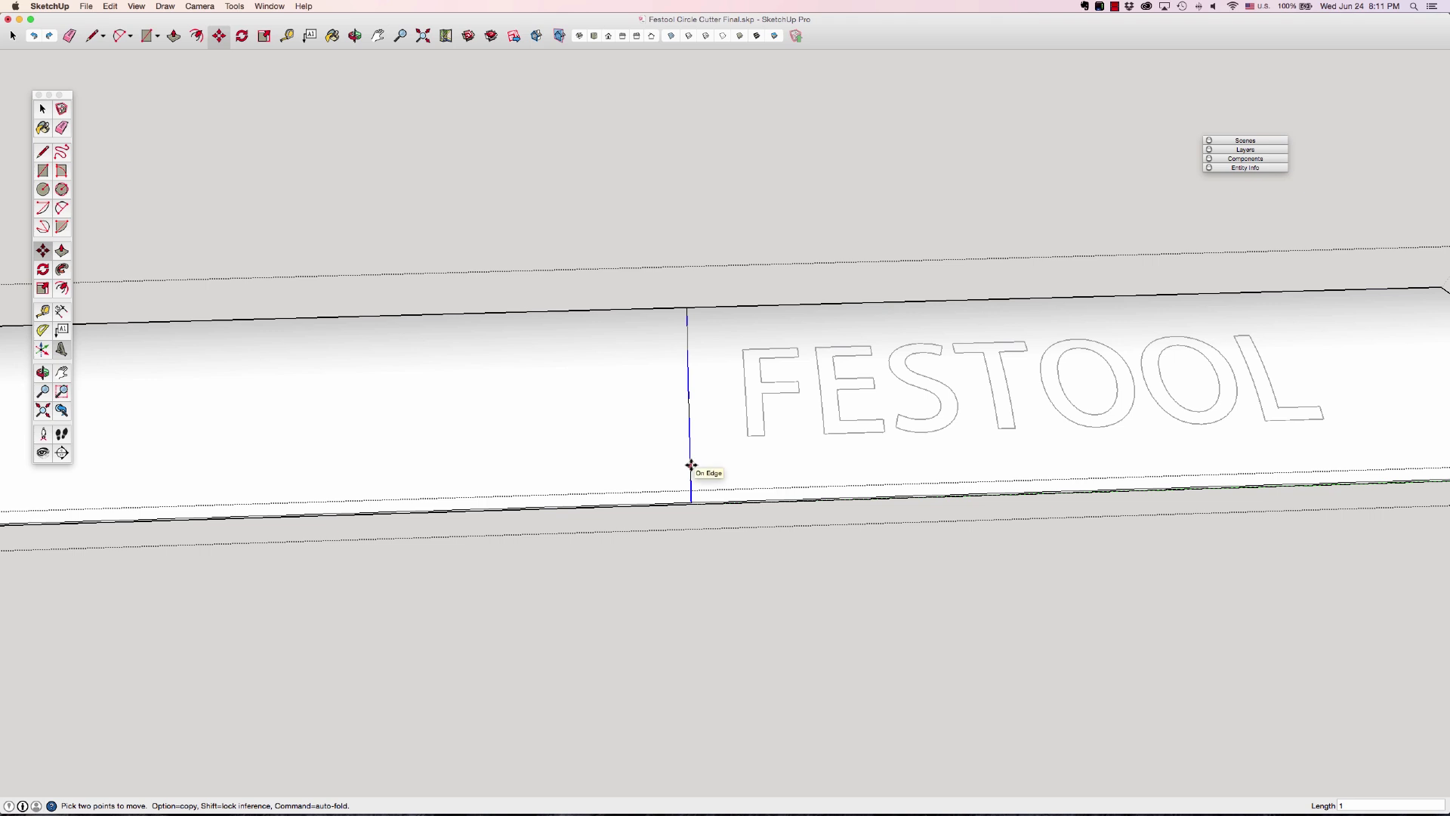
- Copy the vertical edge 1 mm left and array it x100 across the left half
left_click(689, 463)
key("alt")
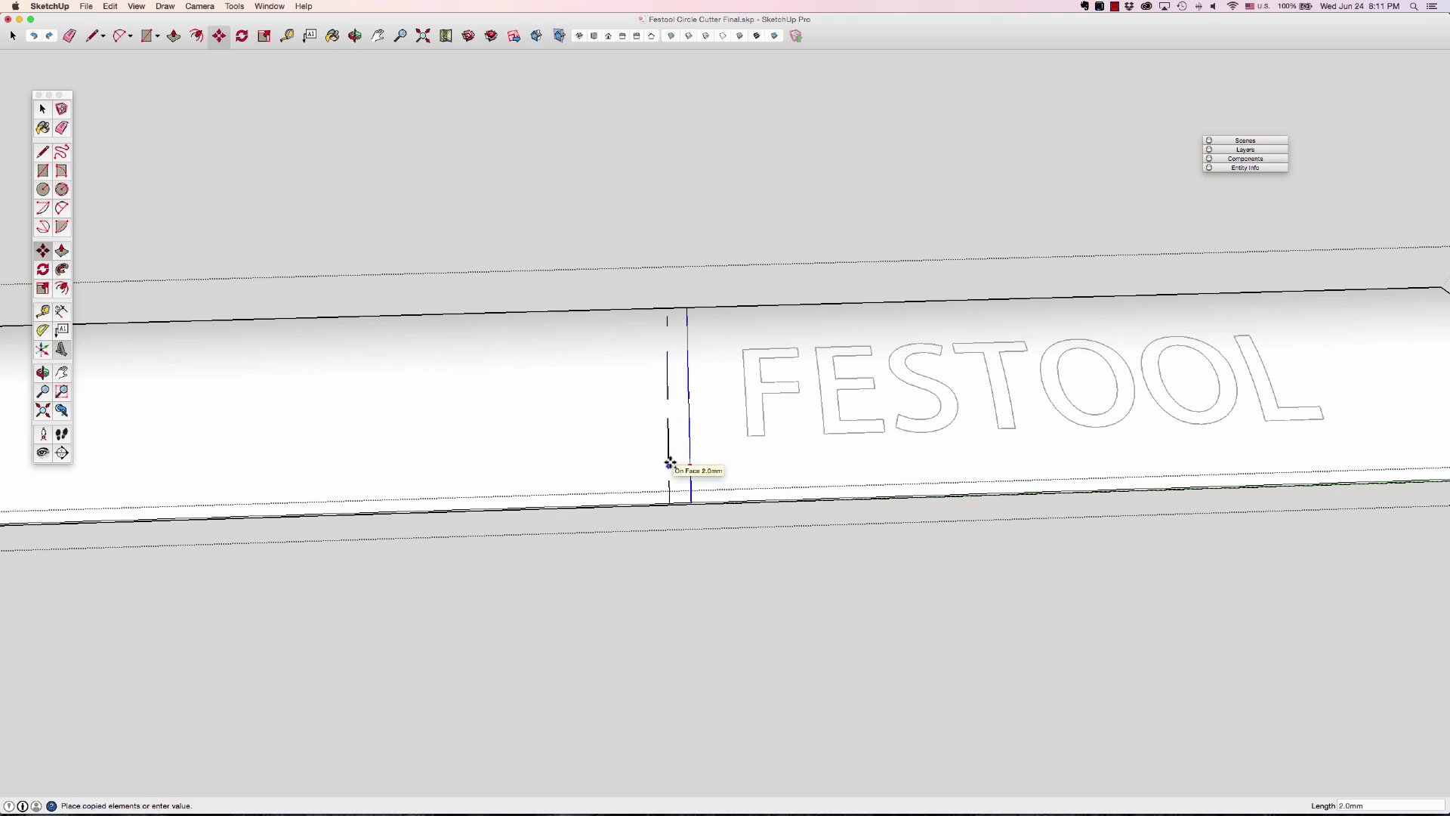
left_click(669, 462)
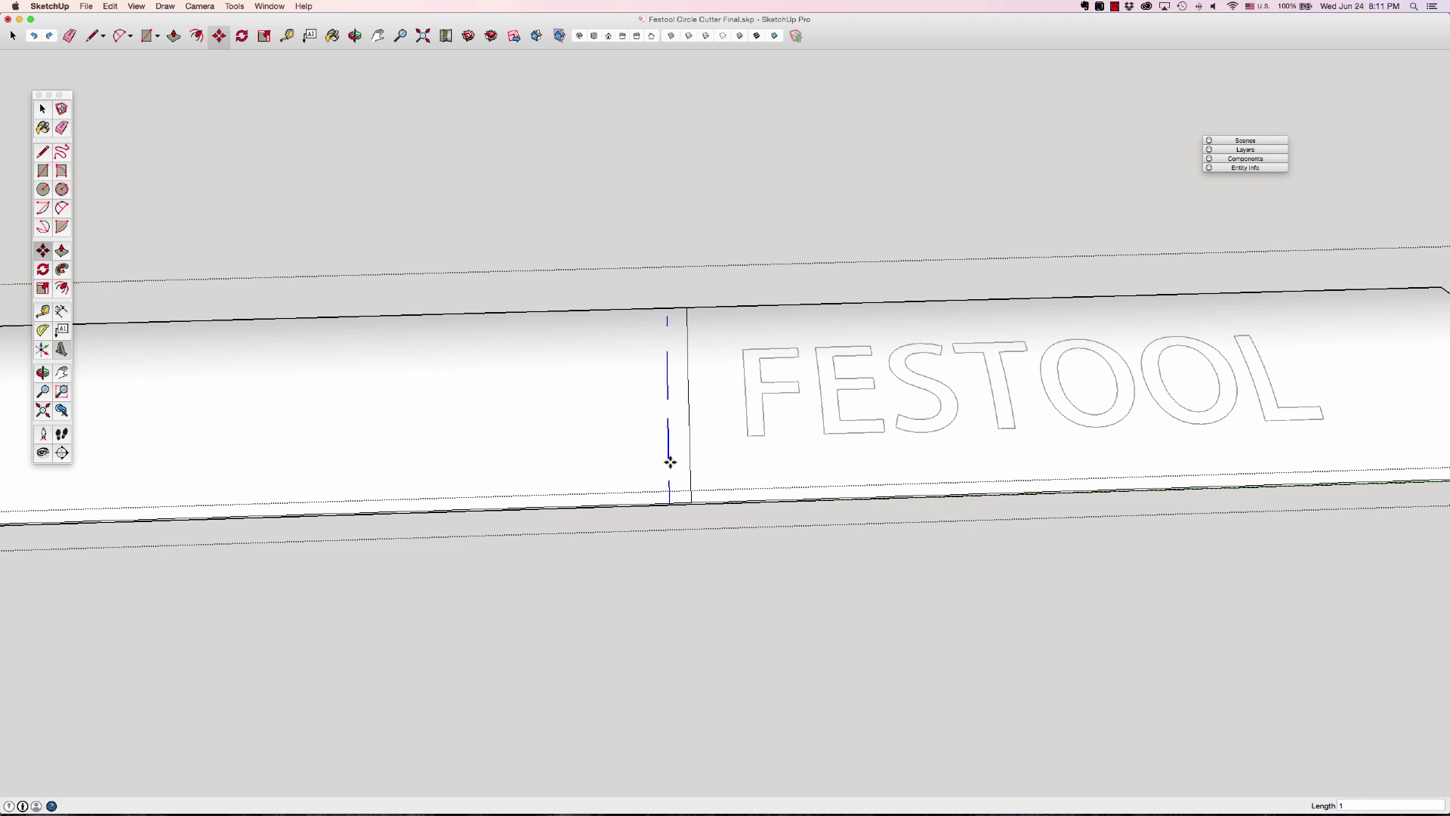
type("1")
key("Return")
scroll(774, 446, "down", 5)
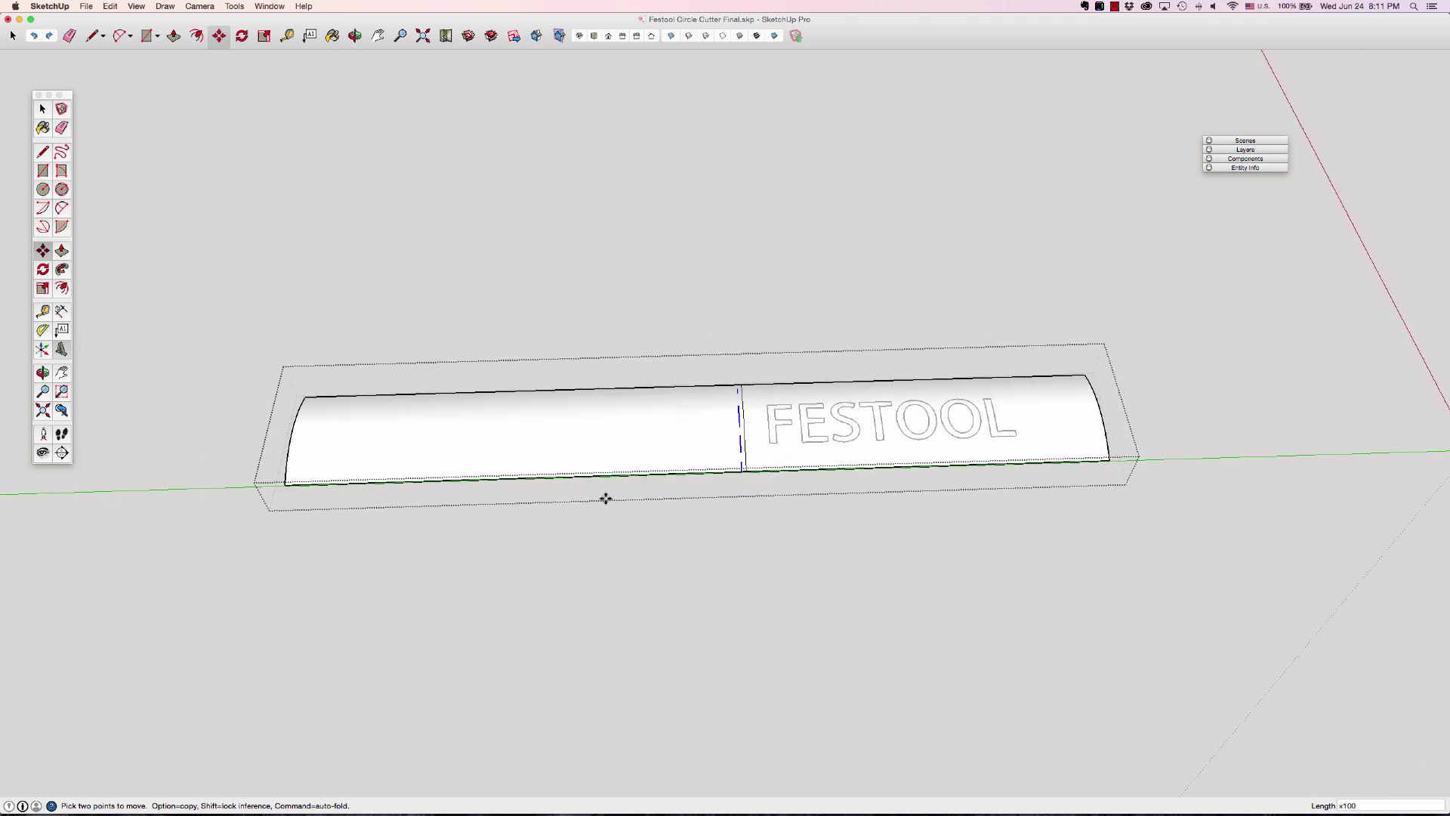
key("Return")
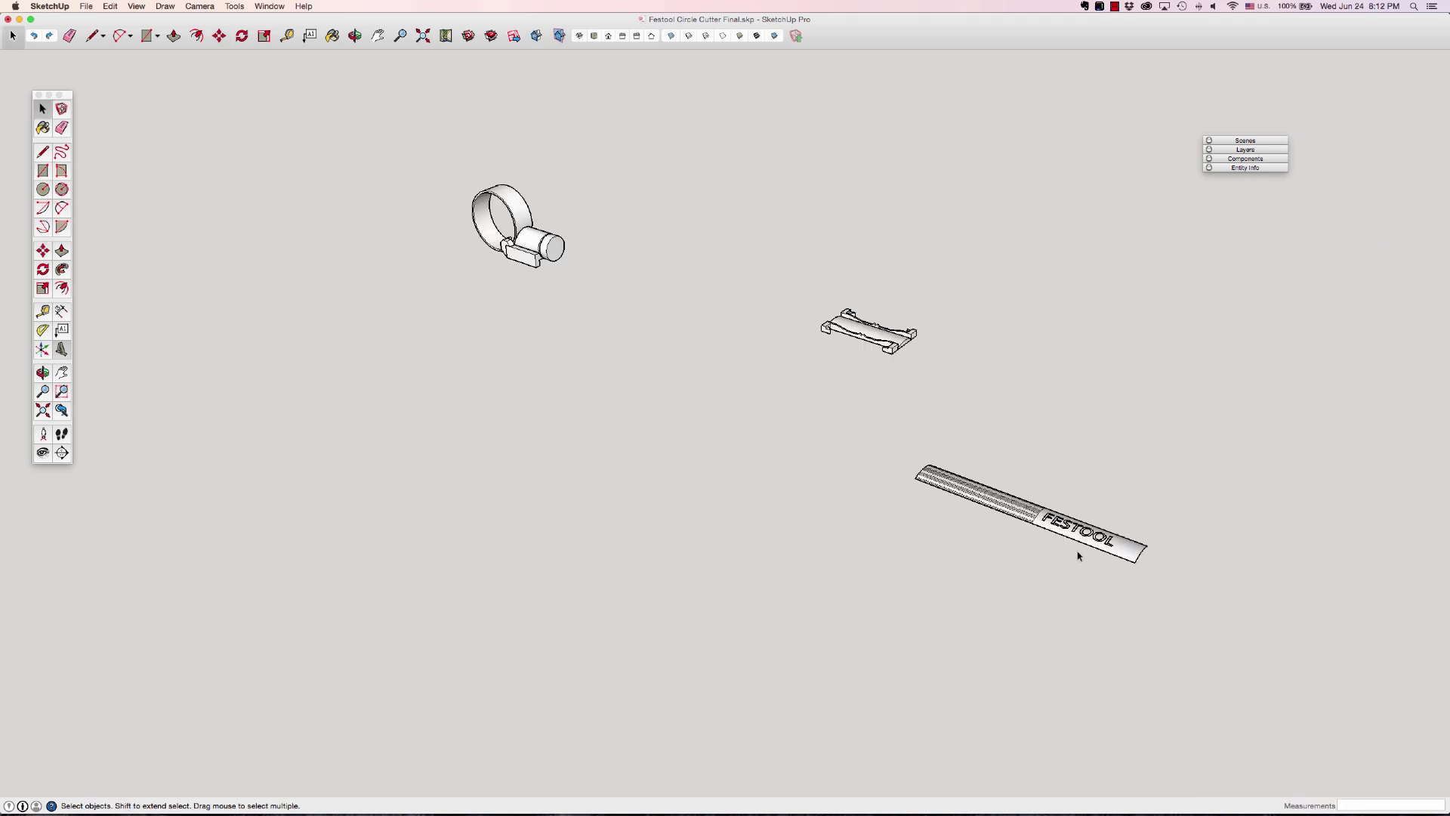
- Move the FESTOOL plate group so it sits over the slab's arched groove
left_click(1078, 554)
key("m")
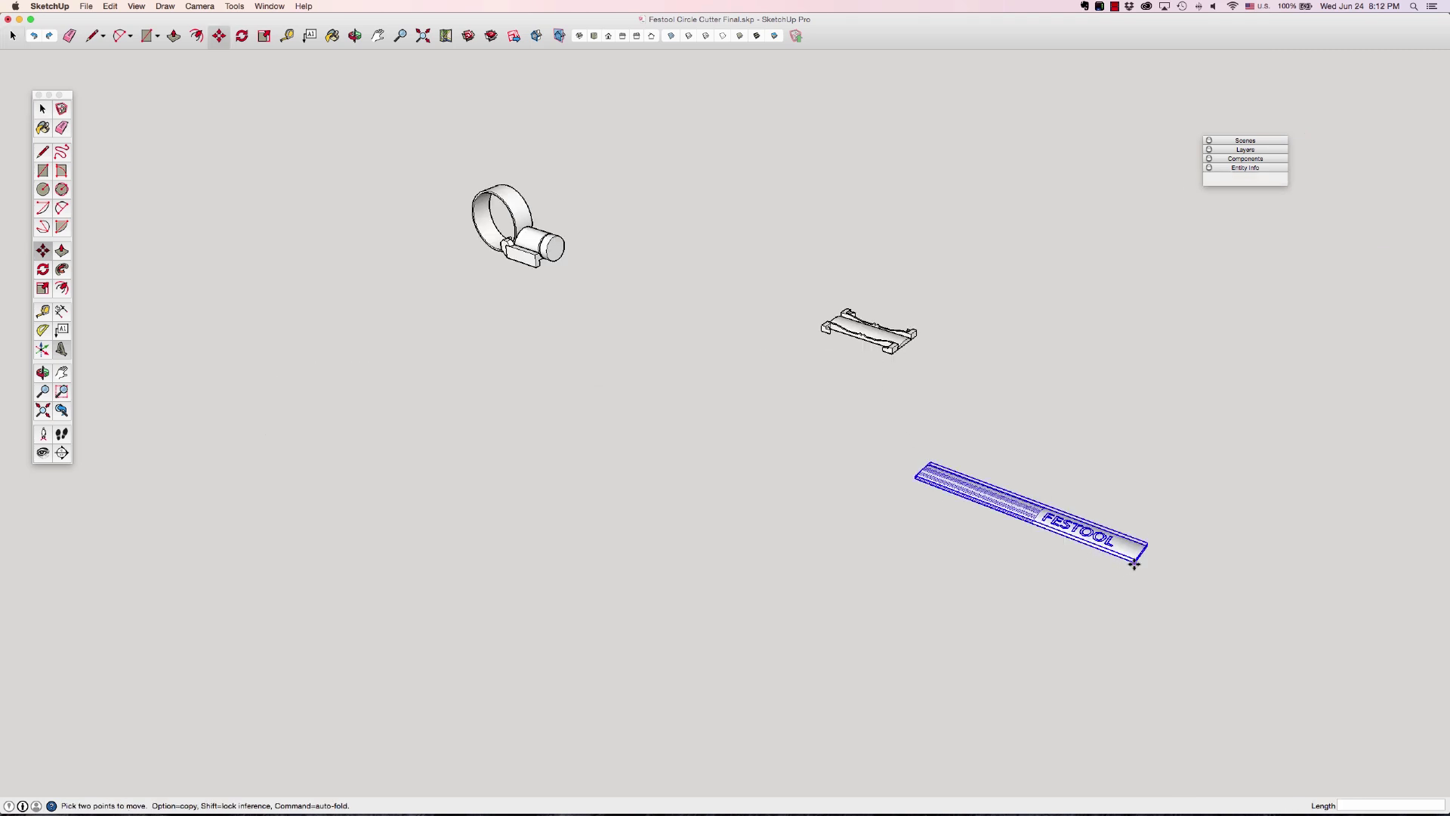
left_click(1128, 567)
left_click(903, 341)
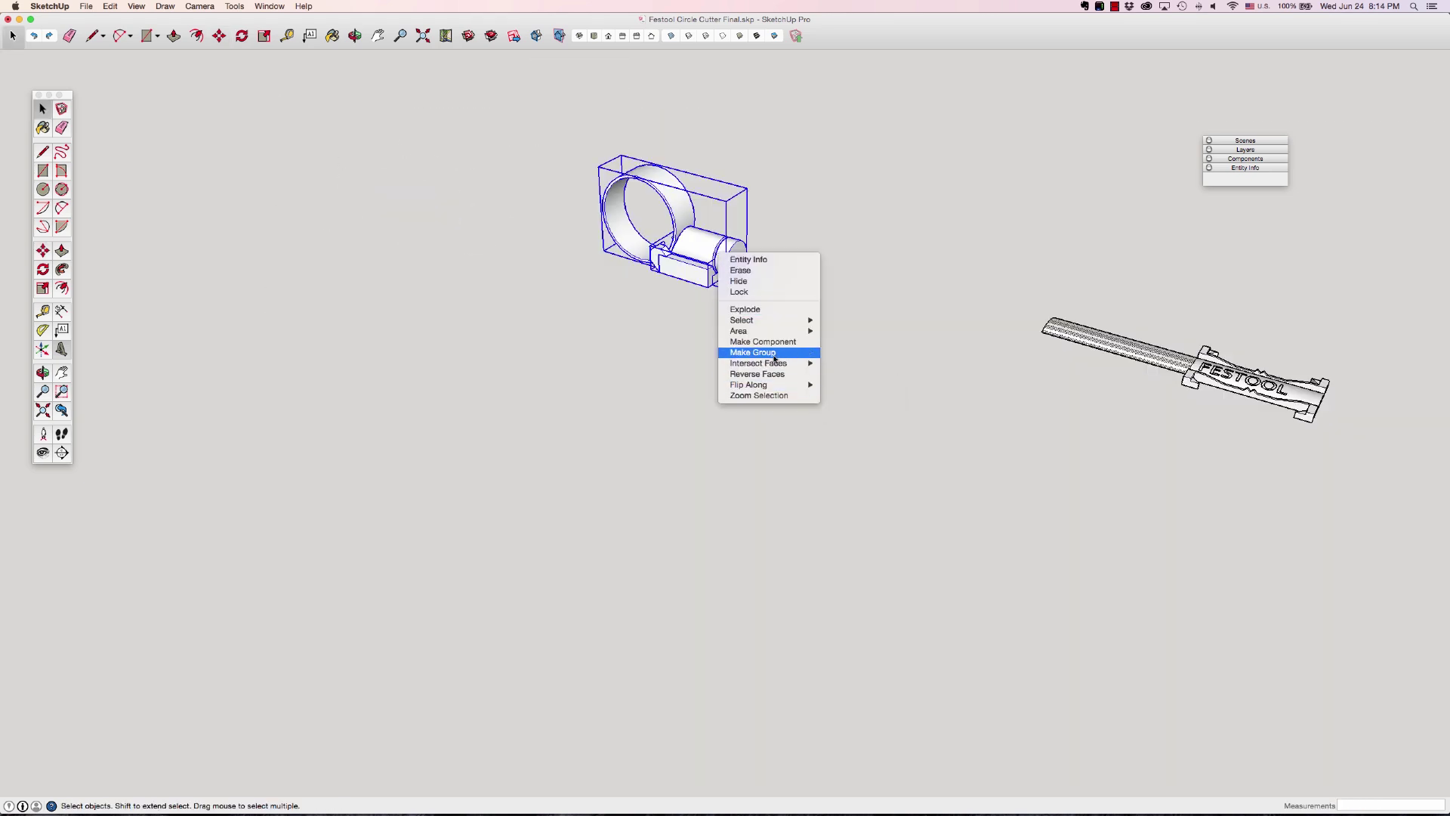
- Move the ring-and-knob head group 297.4mm onto the end of the FESTOOL plate
left_click(772, 361)
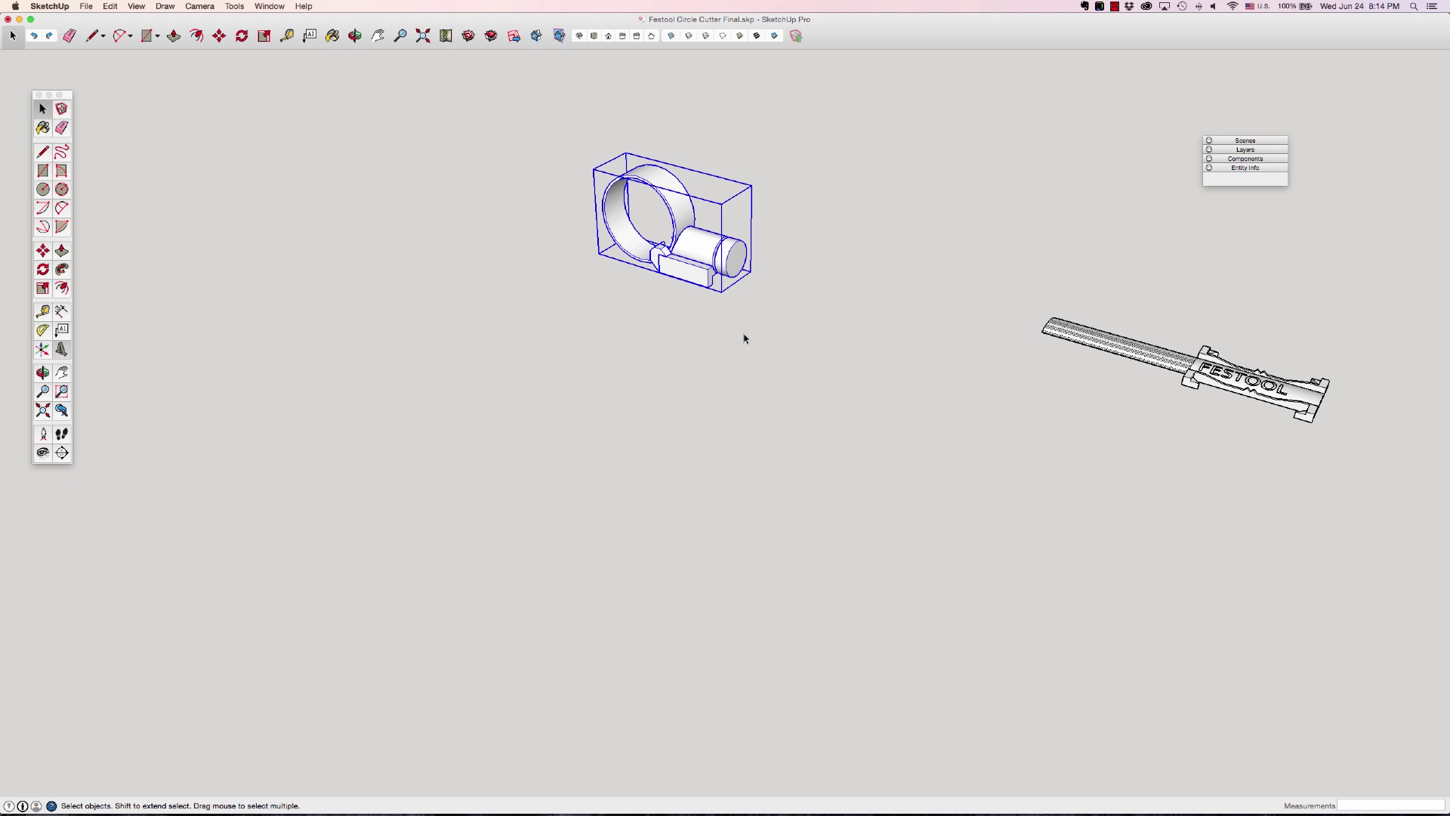
left_click(694, 278)
key("m")
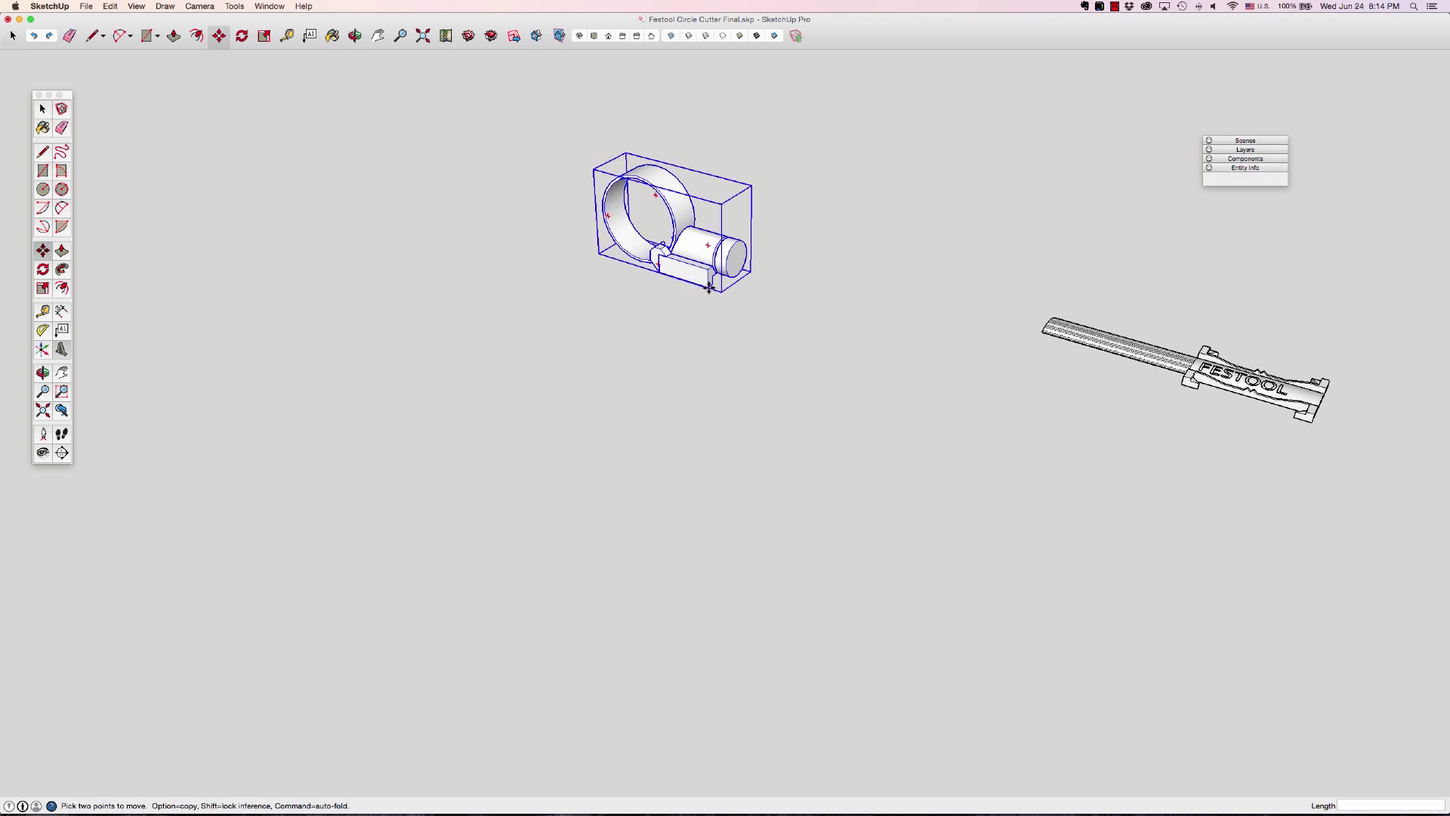
left_click(708, 288)
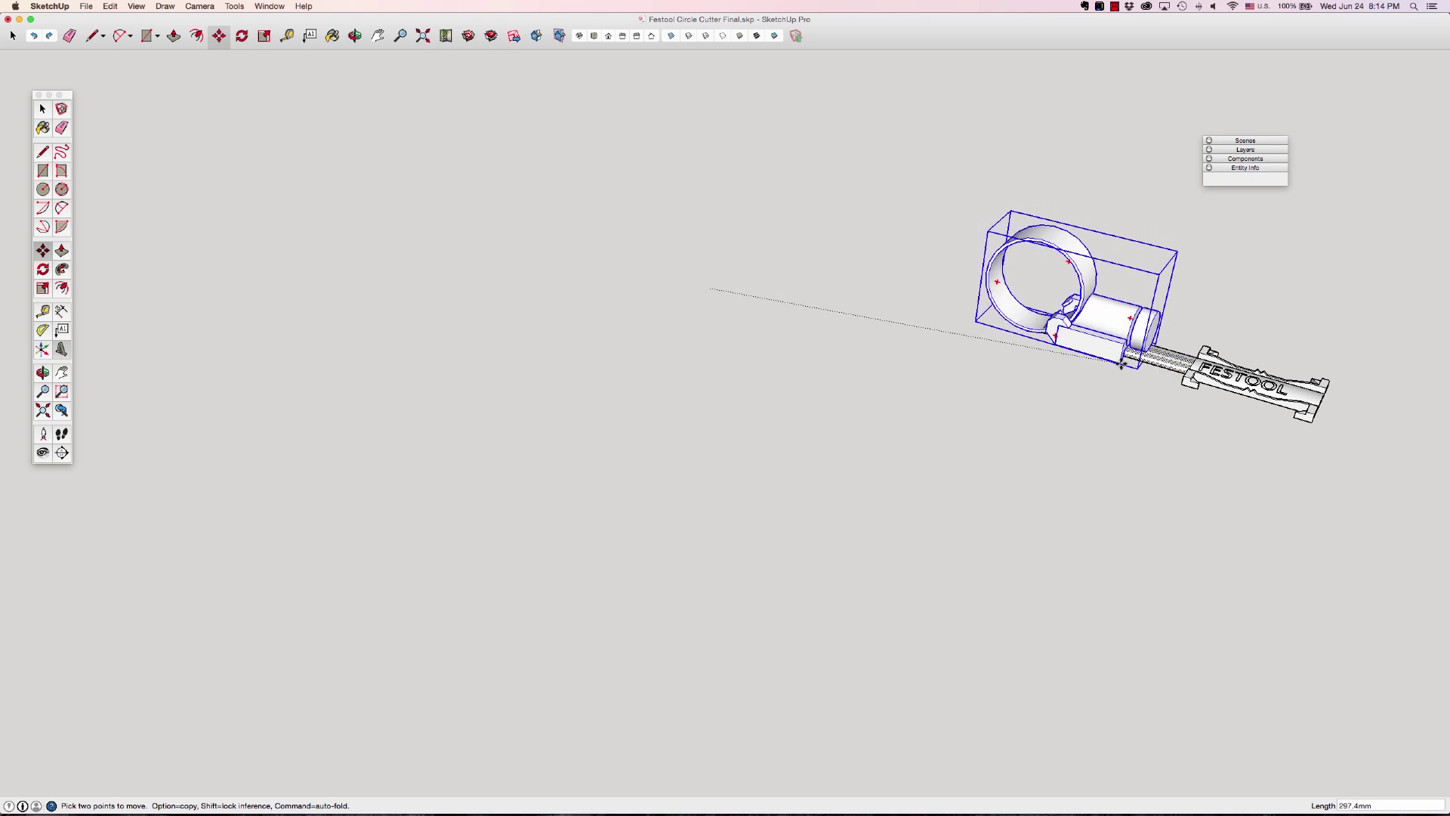
left_click(1121, 364)
- Lower the small hatched piece under the ring by 1.4mm along the blue axis
key("o")
left_click_drag(1085, 398, 1236, 243)
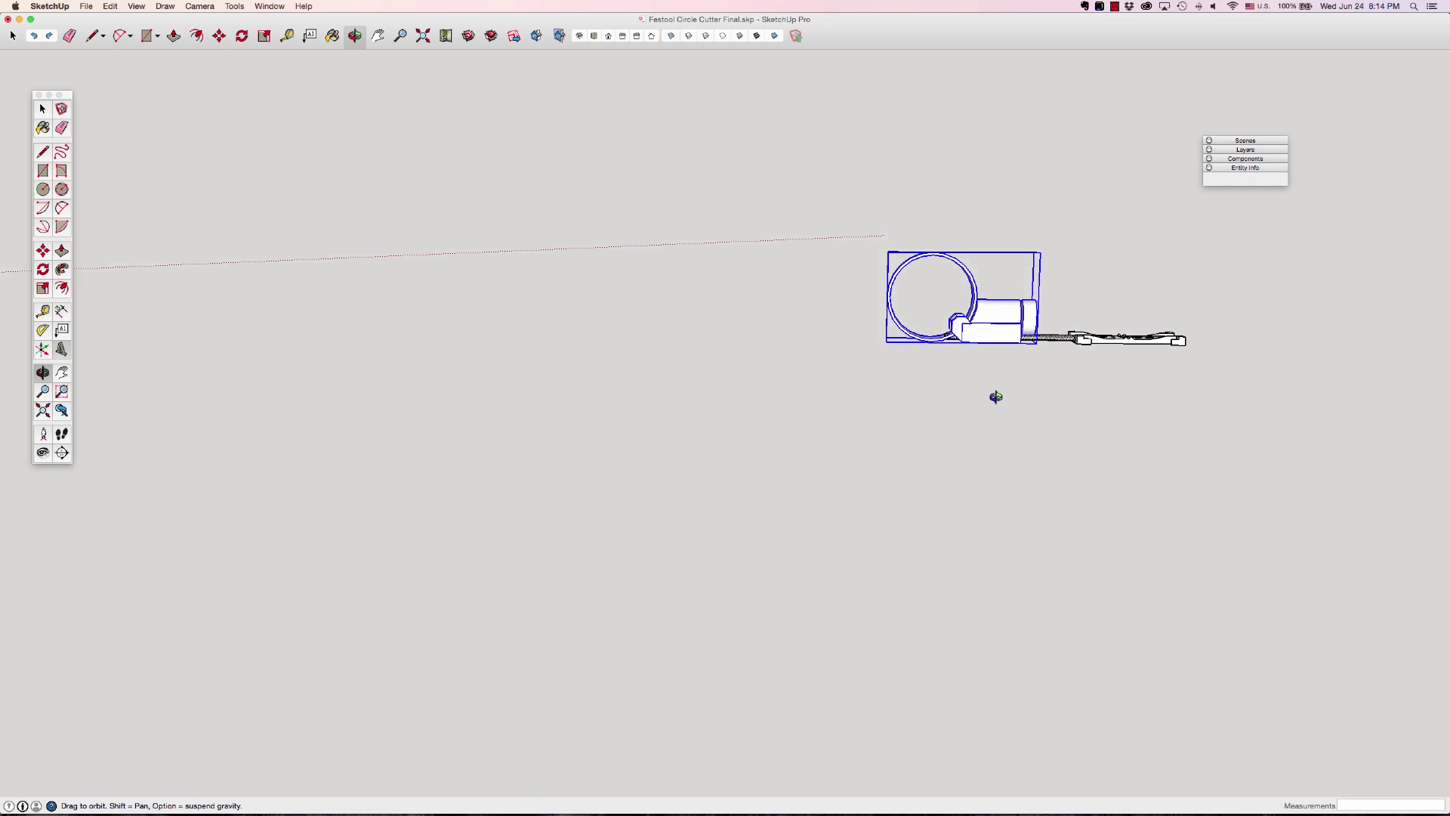
scroll(947, 340, "up", 10)
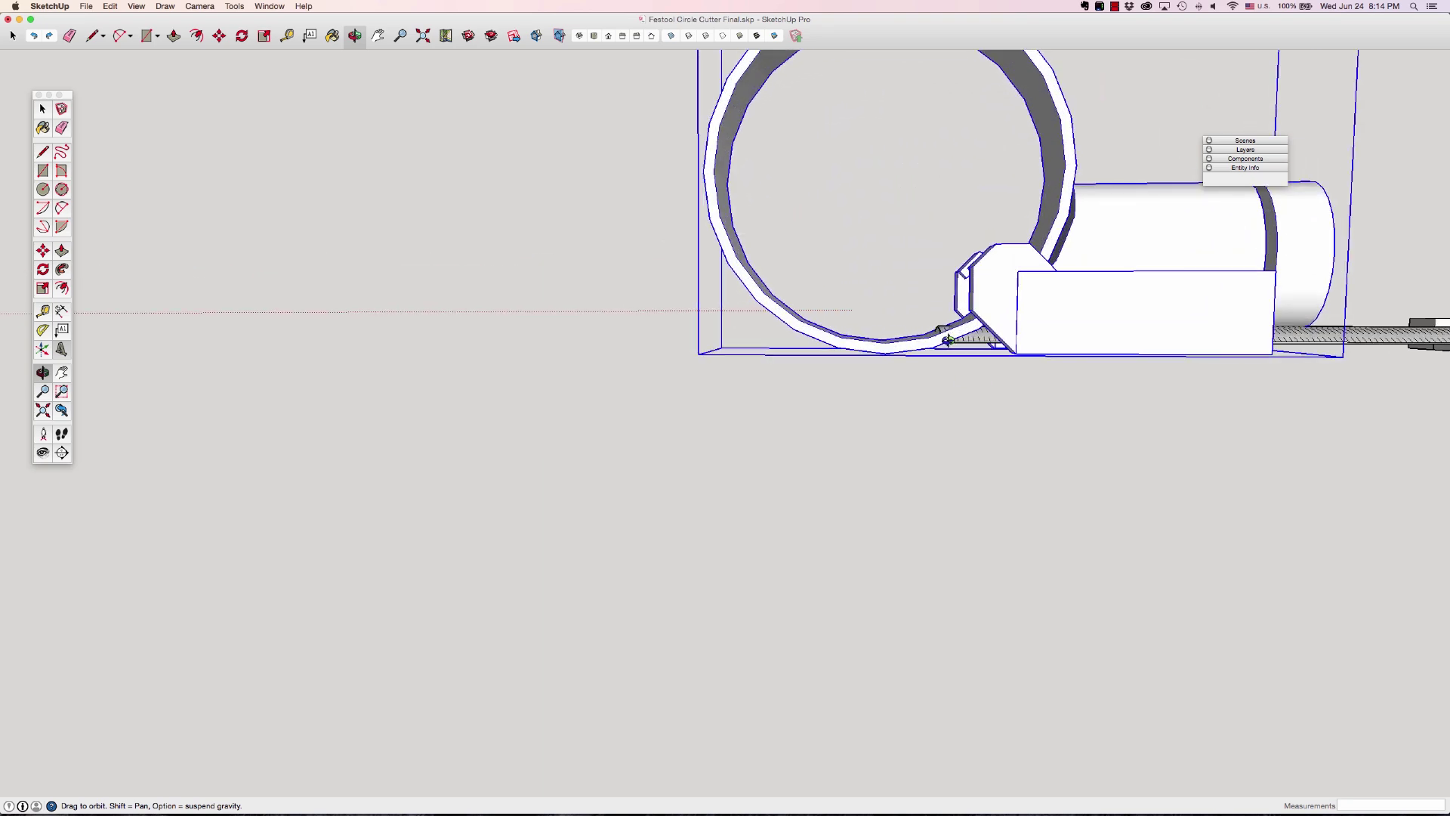
scroll(947, 340, "up", 8)
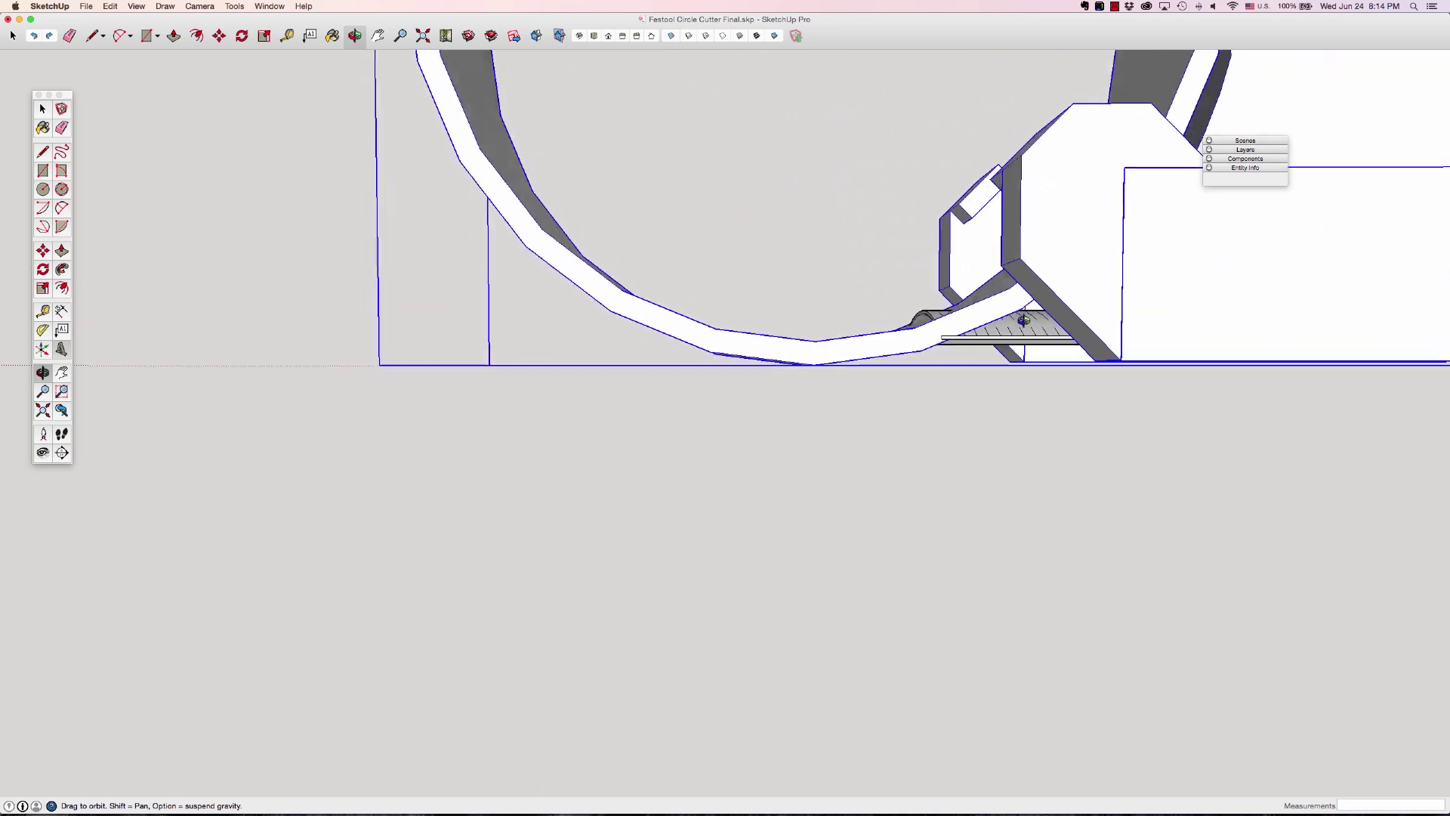
left_click_drag(1026, 319, 1009, 343)
key("space")
left_click(1012, 343)
key("m")
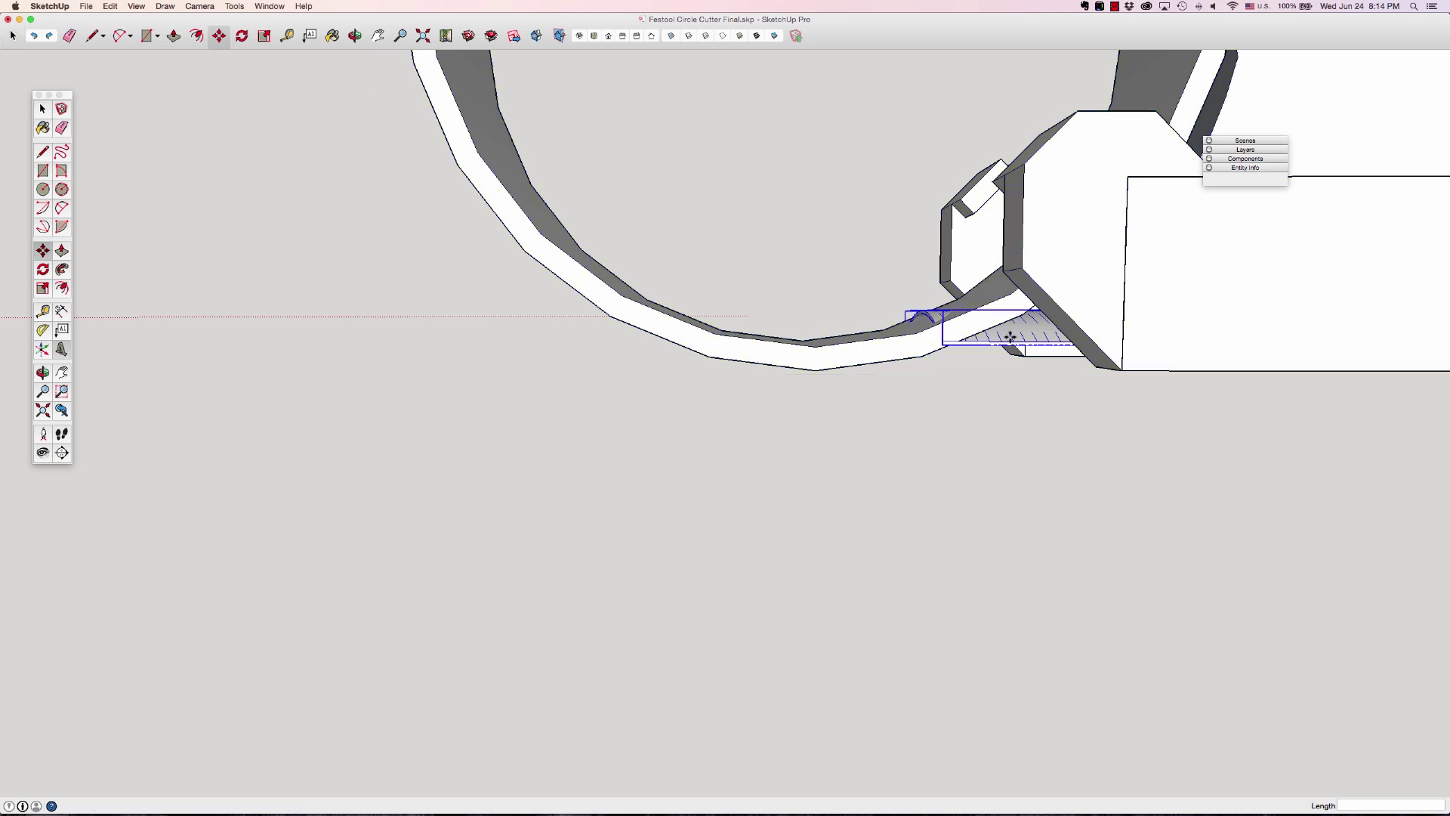
left_click(1072, 345)
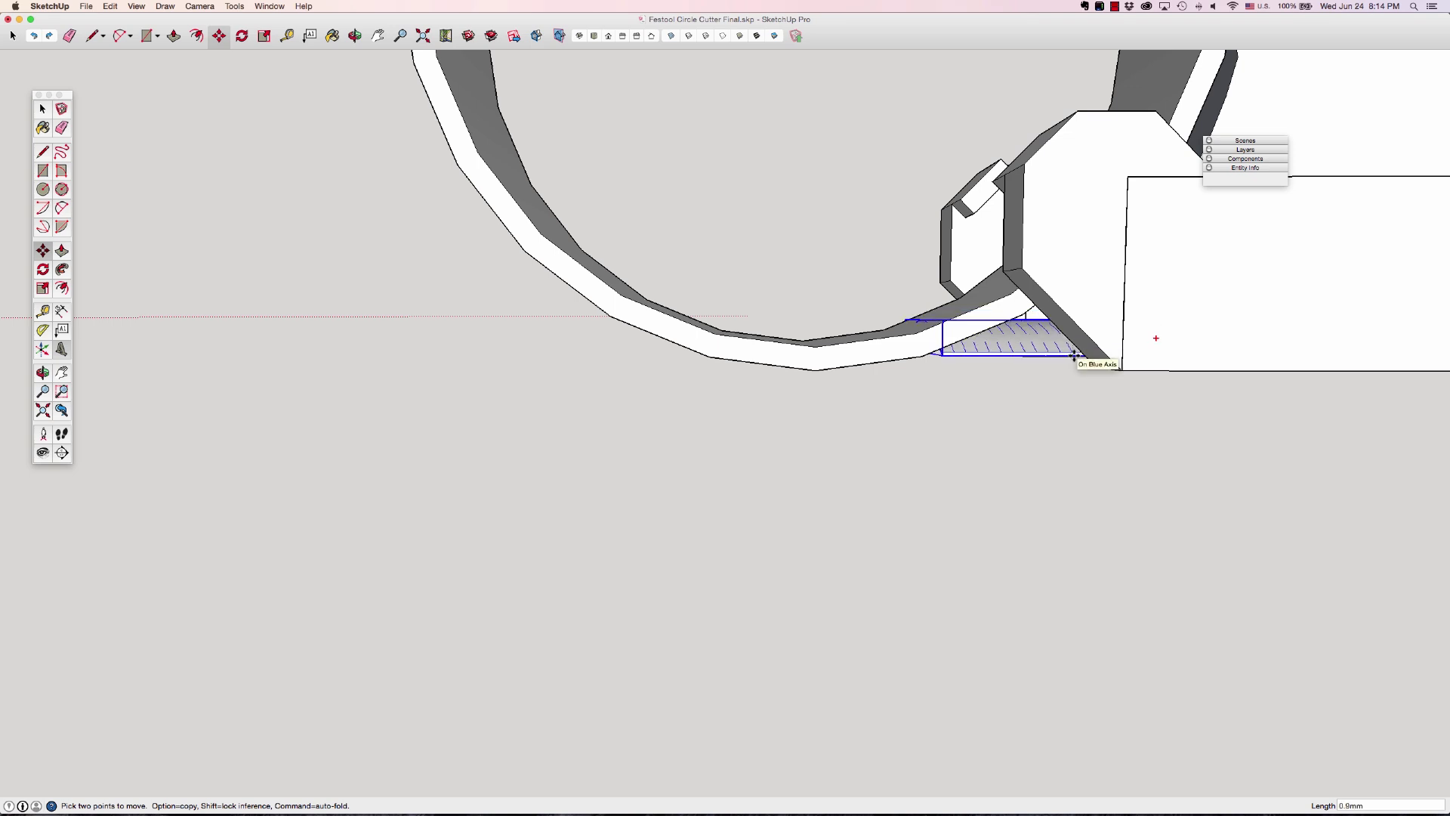
left_click(1091, 364)
left_click(1053, 374)
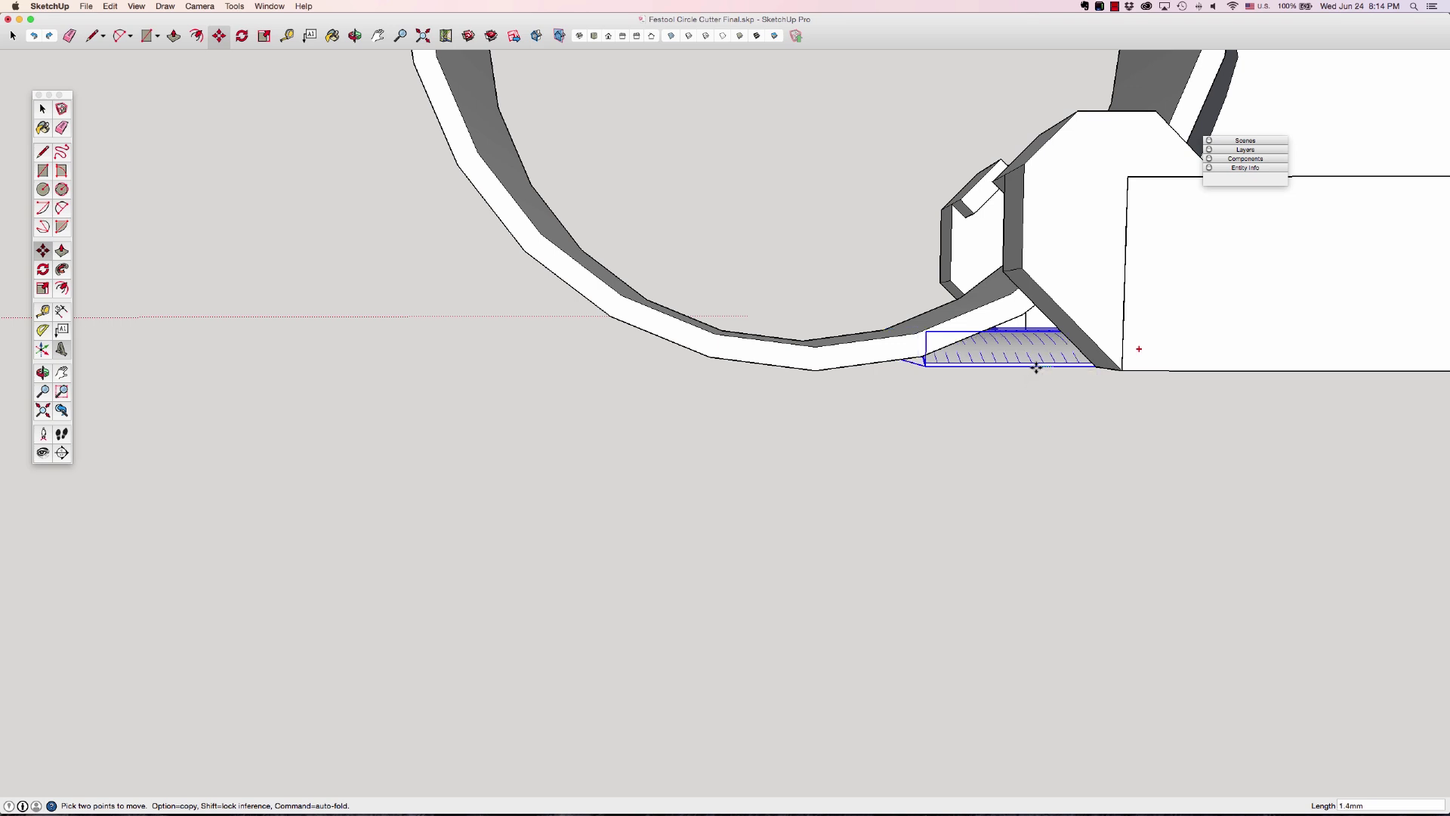
left_click(1036, 368)
key("space")
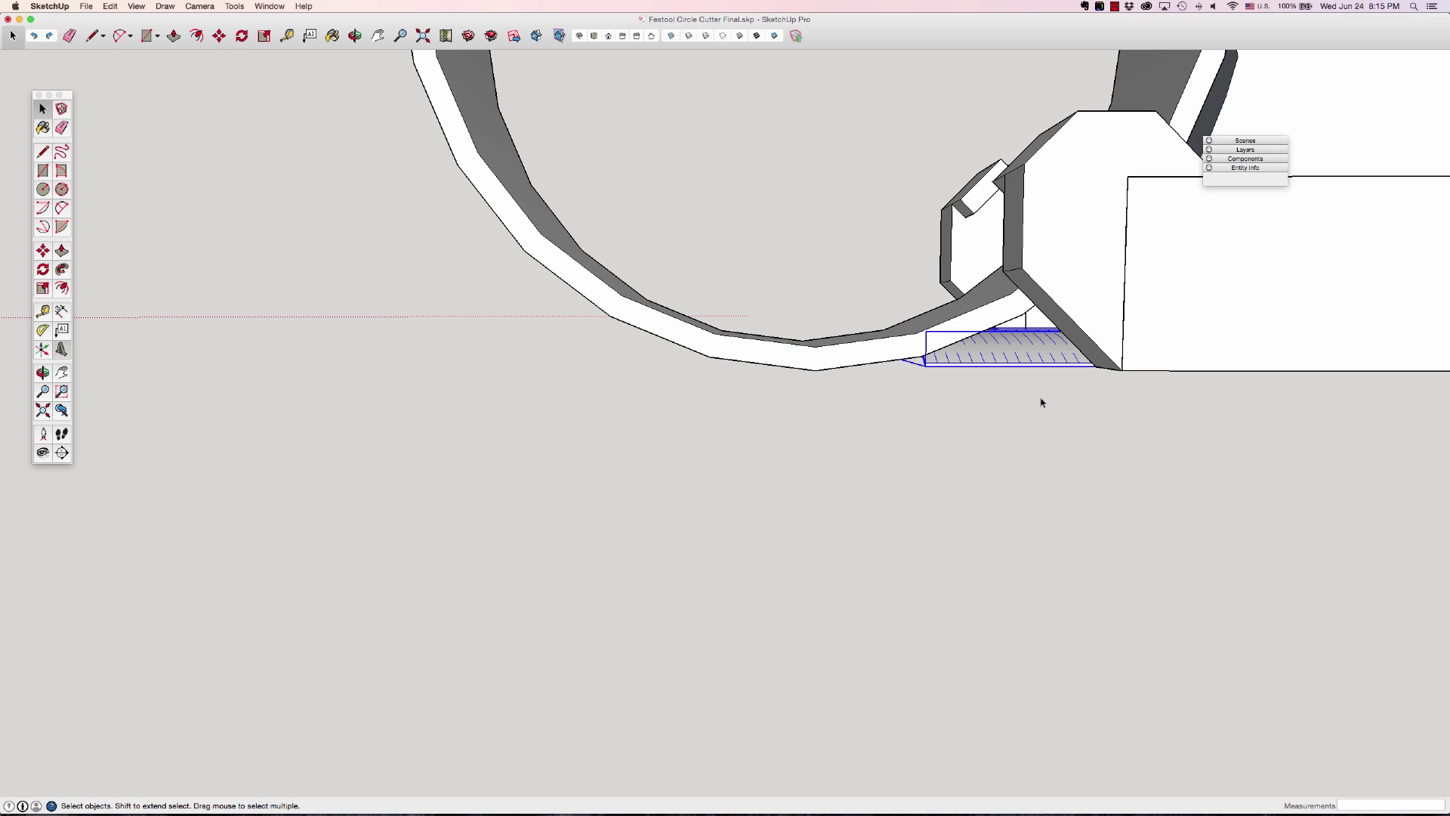
- Sample the guide rail's grey material and paint the FESTOOL plate with it
scroll(1029, 398, "down", 5)
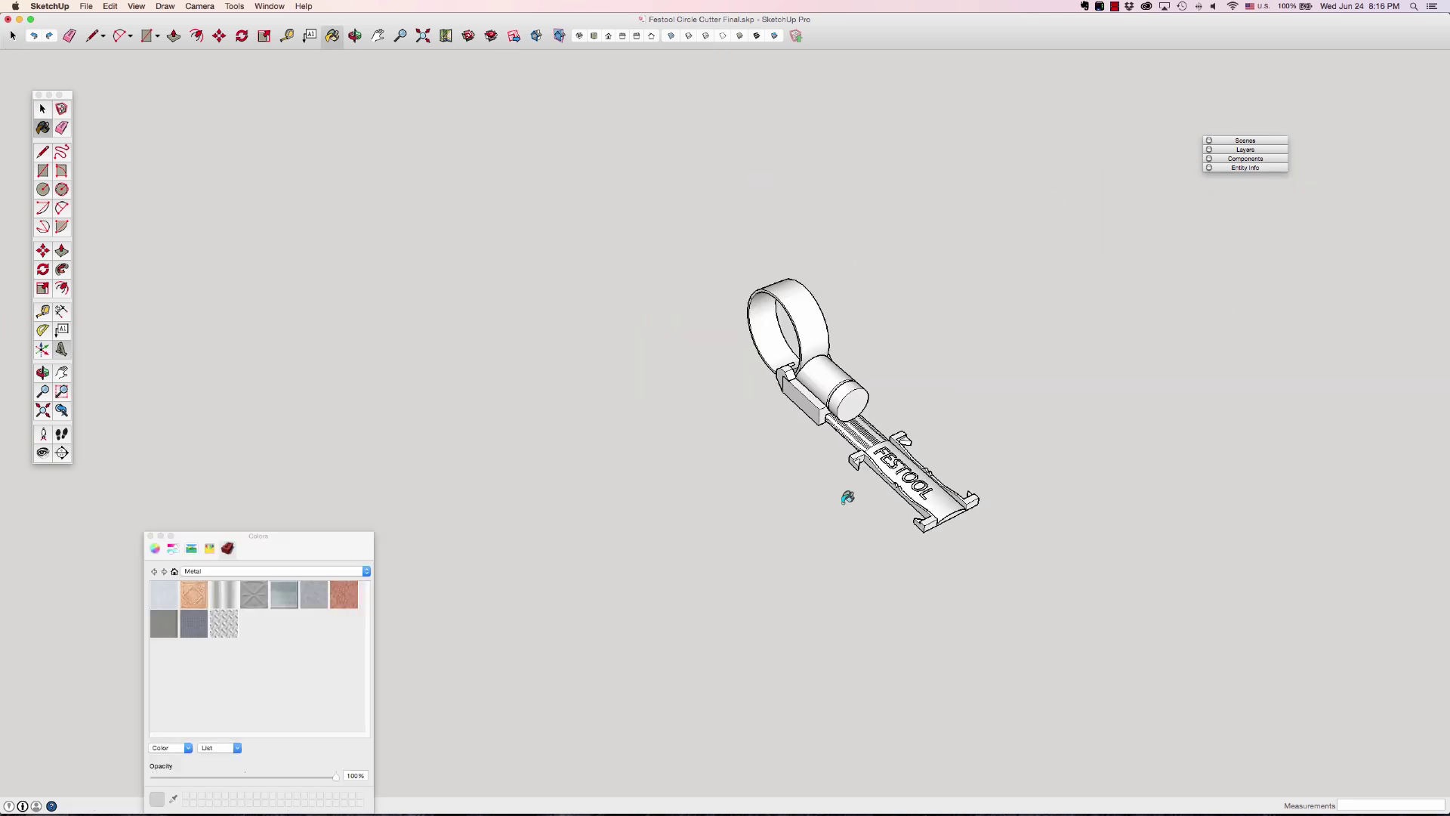
scroll(848, 497, "down", 5)
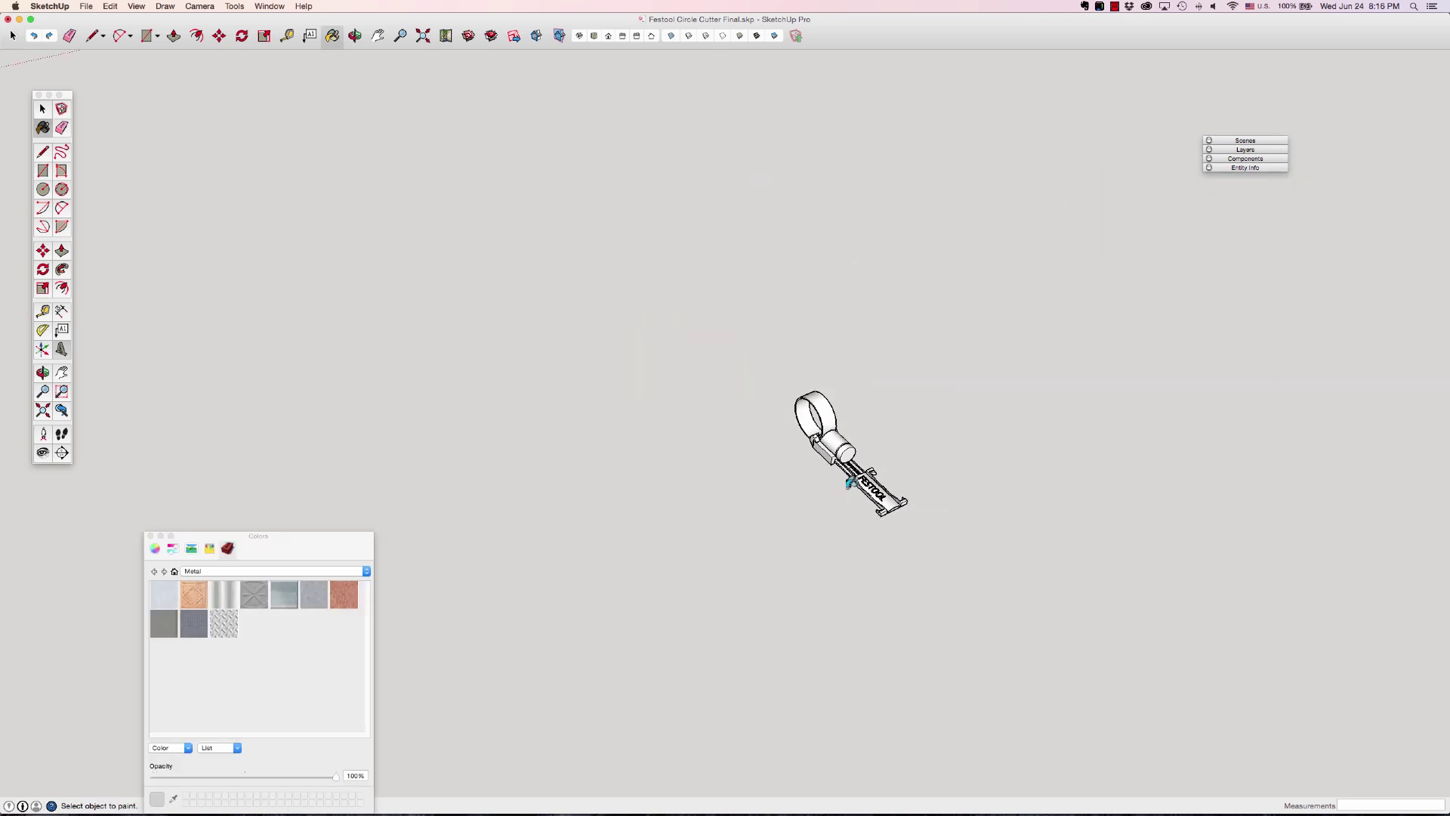
scroll(852, 477, "down", 5)
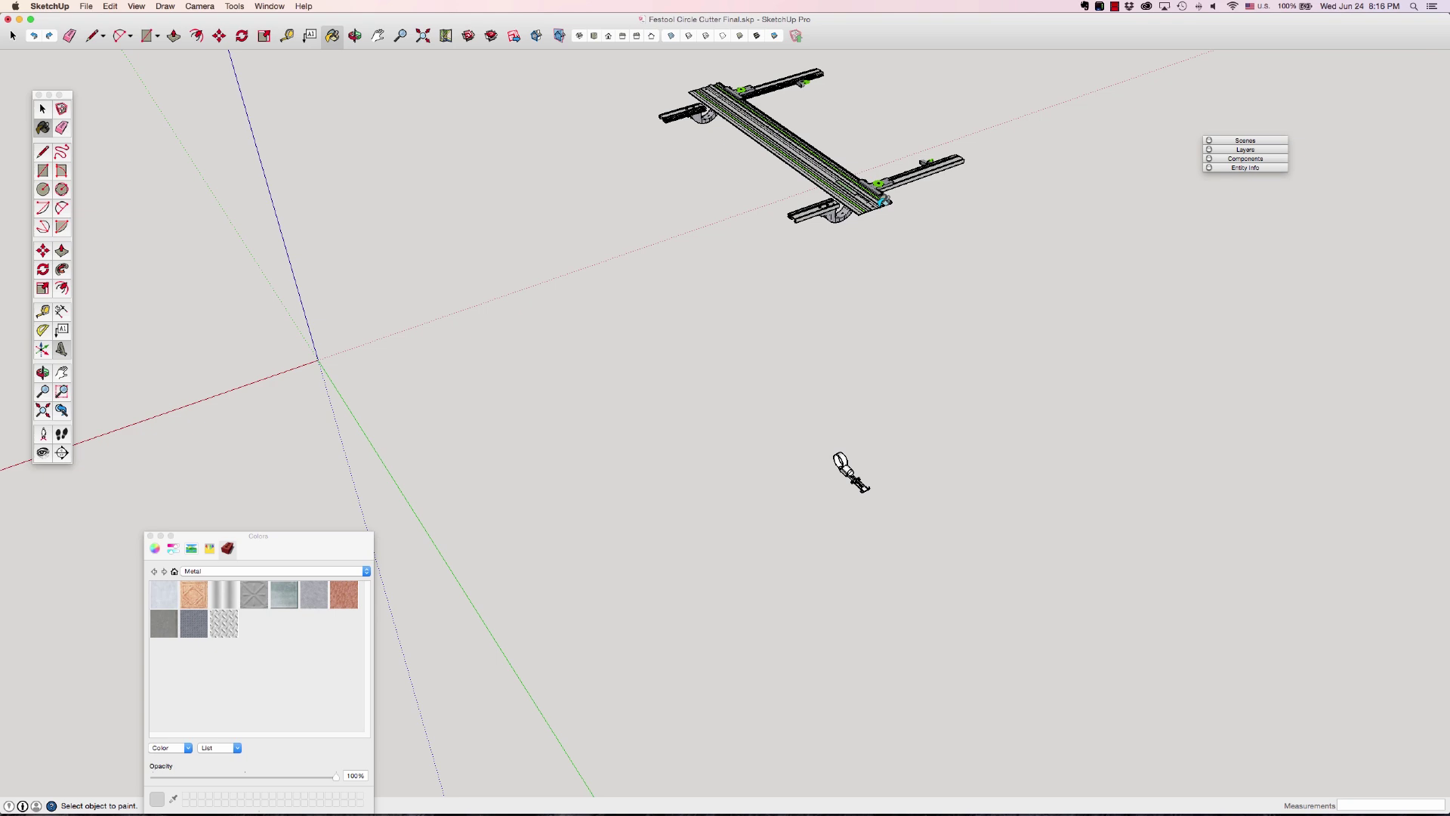
scroll(878, 201, "up", 6)
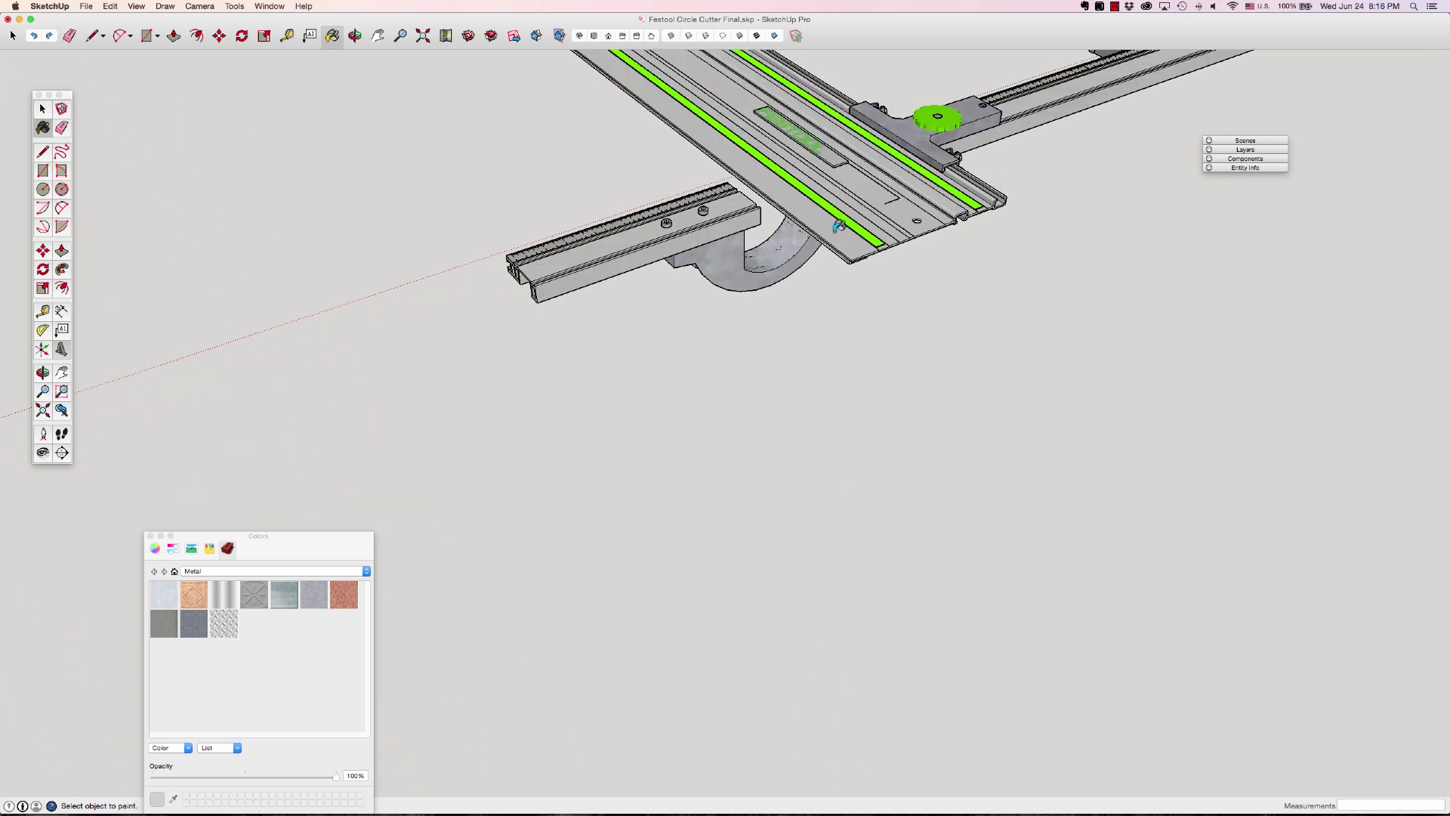
key("super")
left_click(837, 227, "super")
scroll(837, 226, "down", 7)
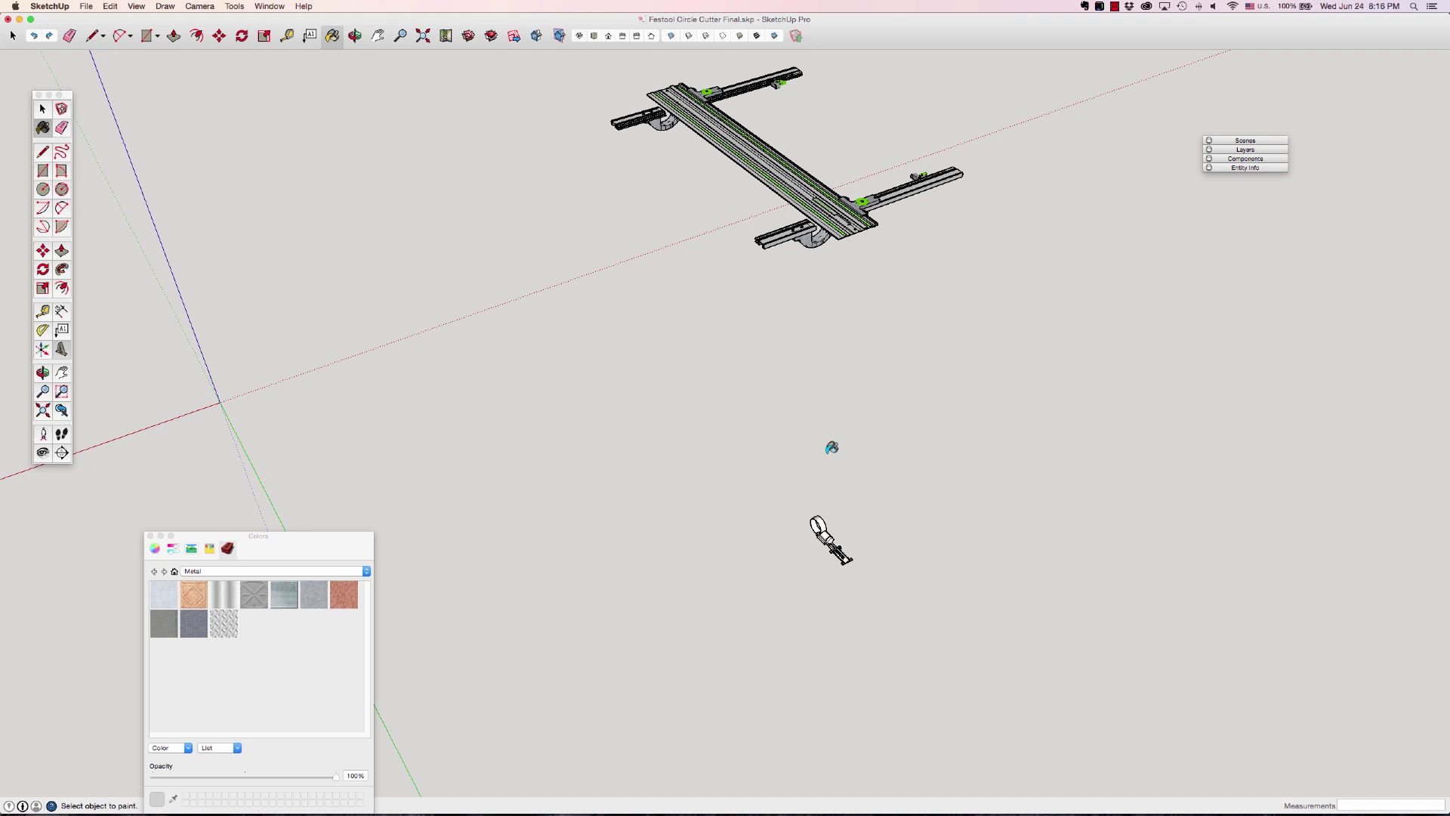
scroll(840, 585, "up", 6)
scroll(844, 538, "up", 5)
left_click(920, 505)
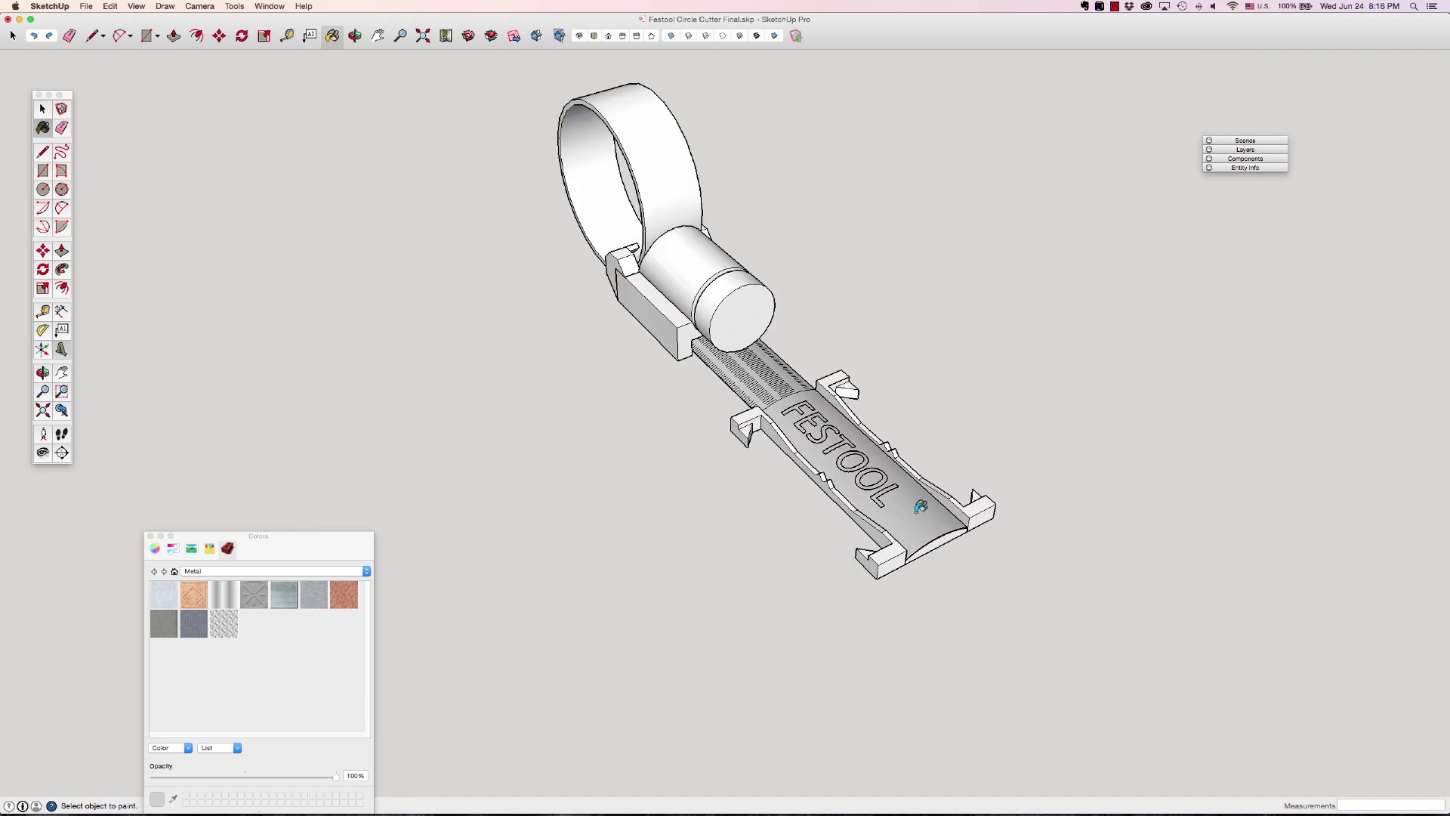
key("super+z")
key("space")
- Pick black from the Colors material library for the head group
left_click(854, 266)
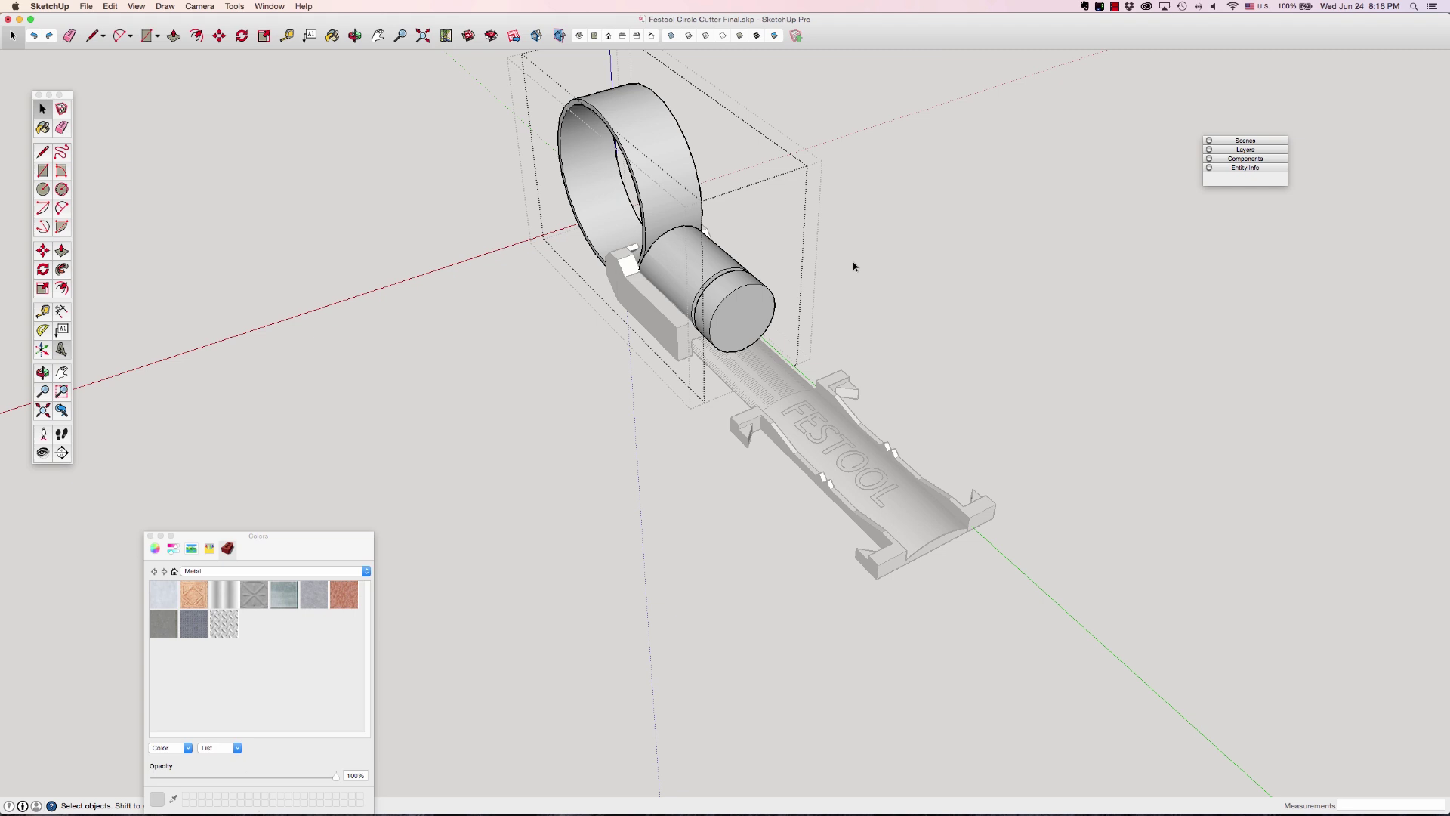
left_click(681, 263)
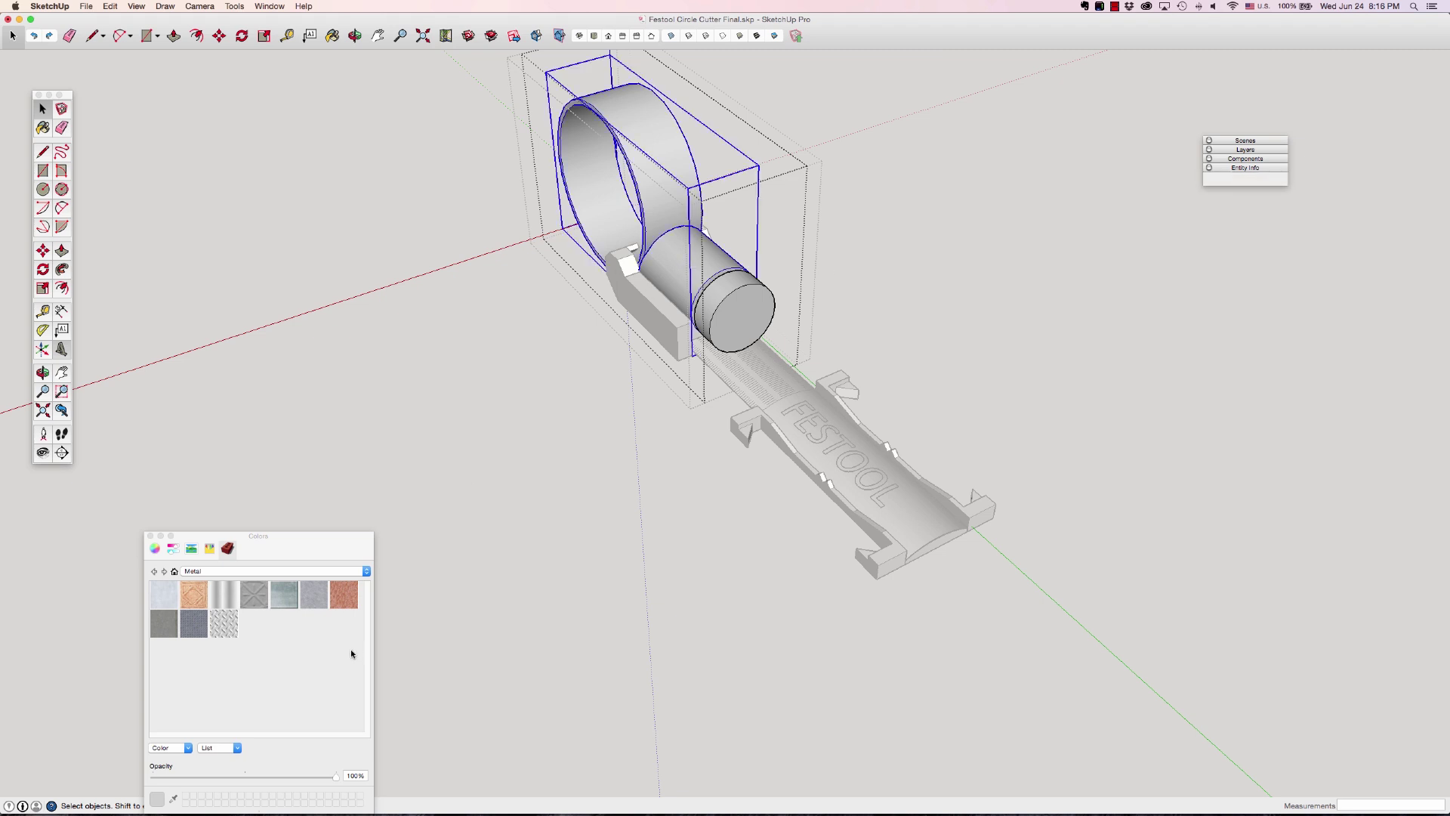
left_click_drag(324, 552, 453, 432)
left_click(330, 458)
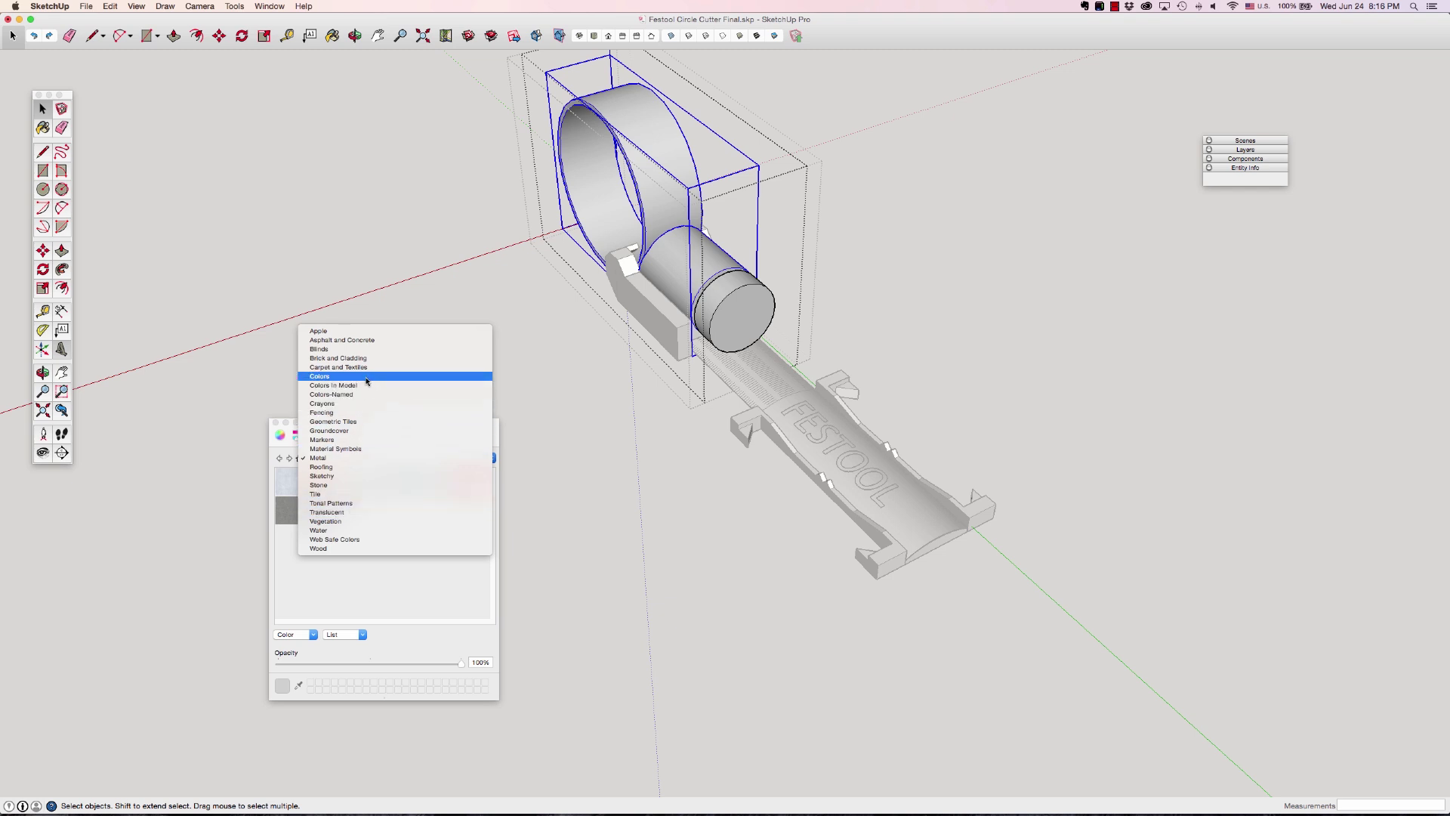
left_click(365, 377)
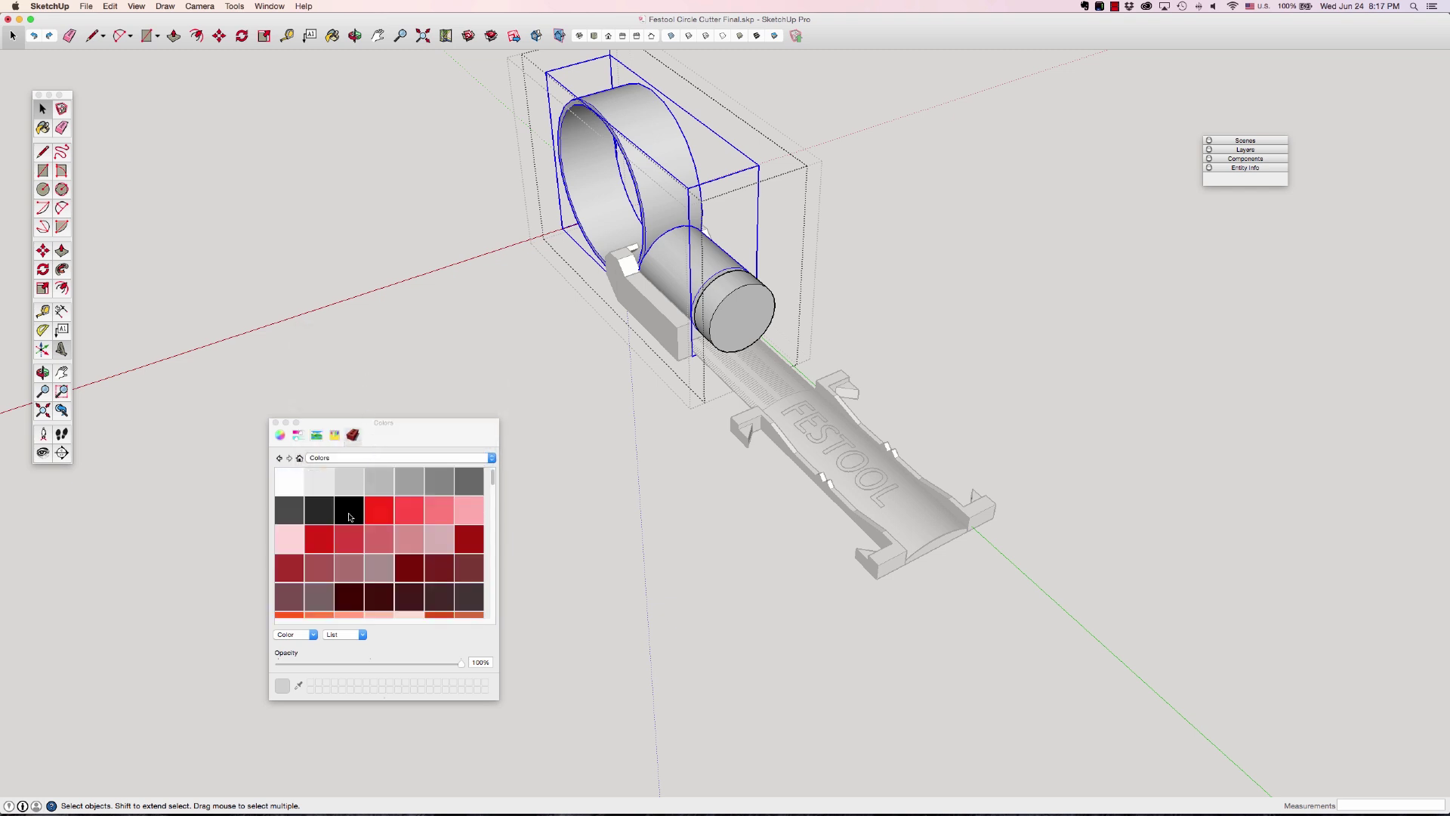
left_click(350, 517)
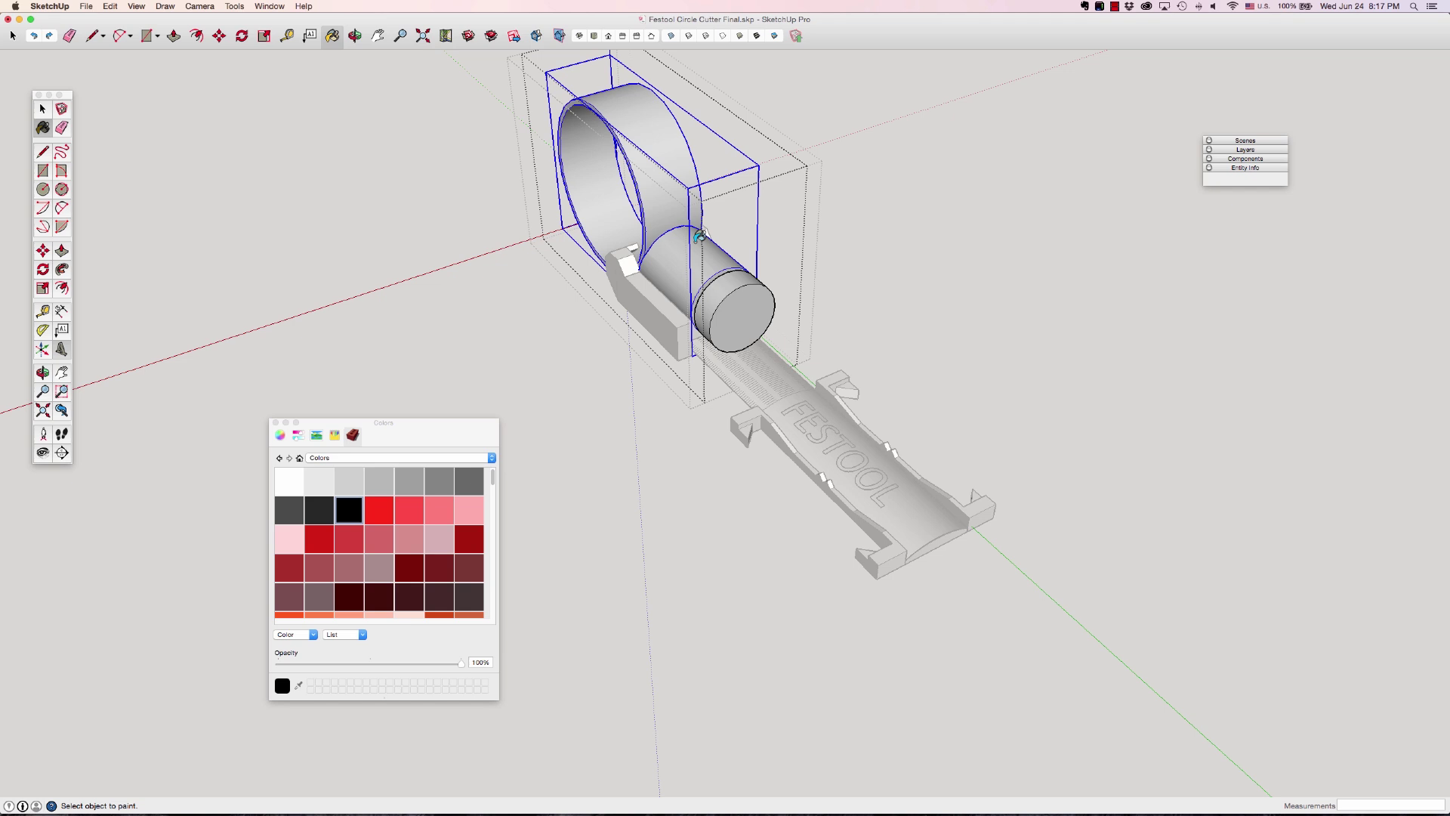
- Paint the cylinder knob inside the head group black
key("space")
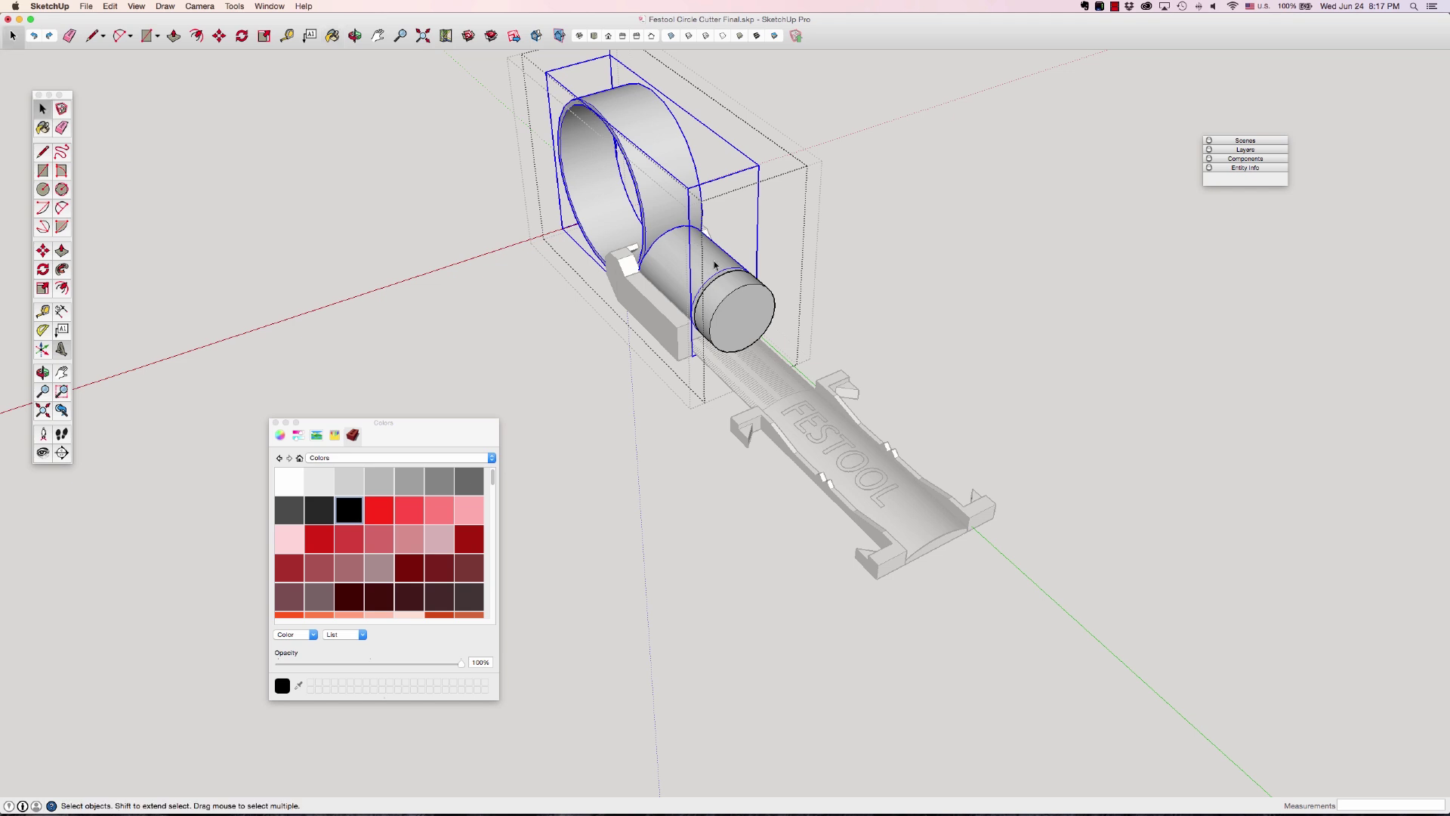
double_click(715, 264)
left_click(715, 264)
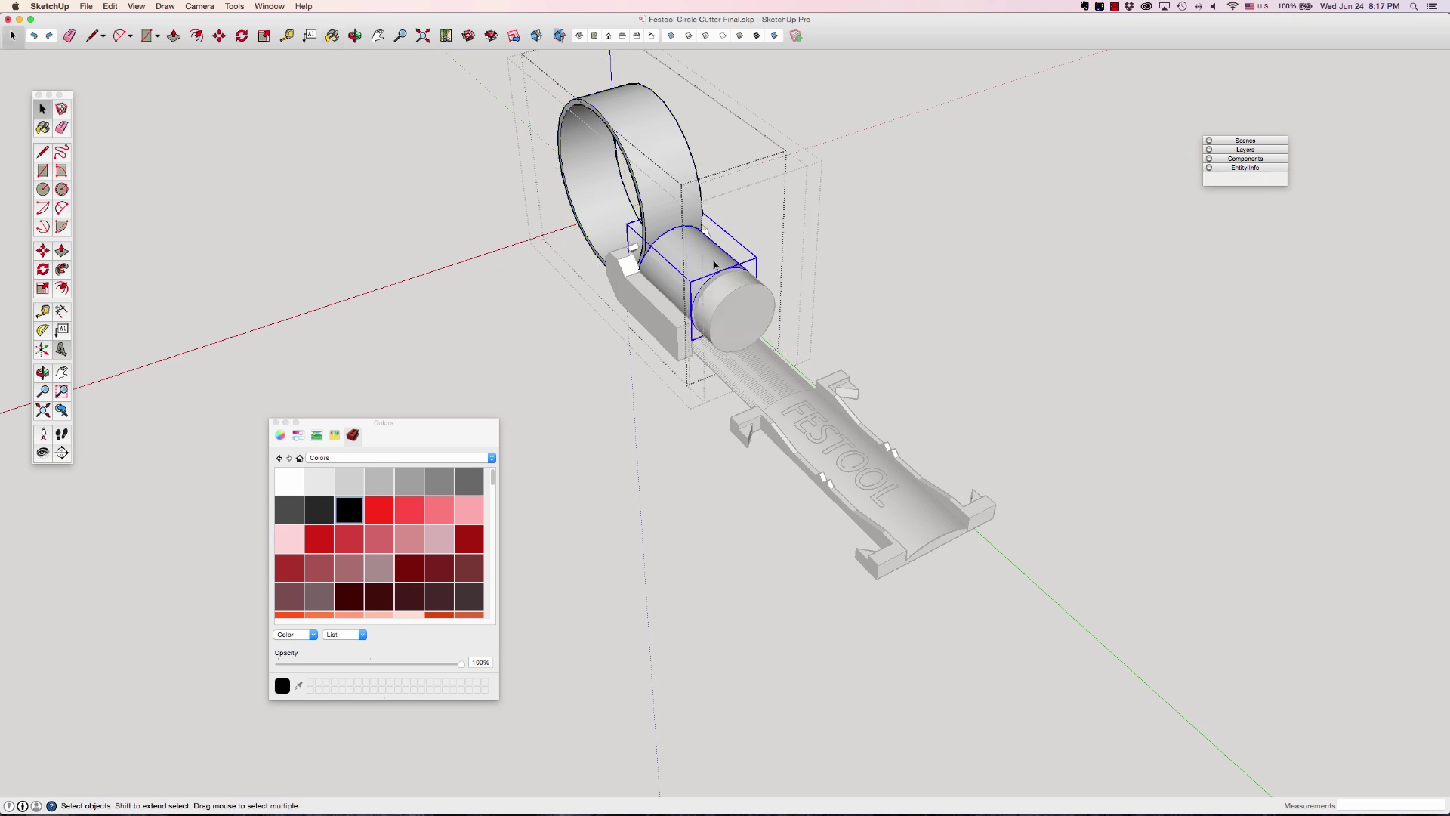
key("b")
left_click(717, 255)
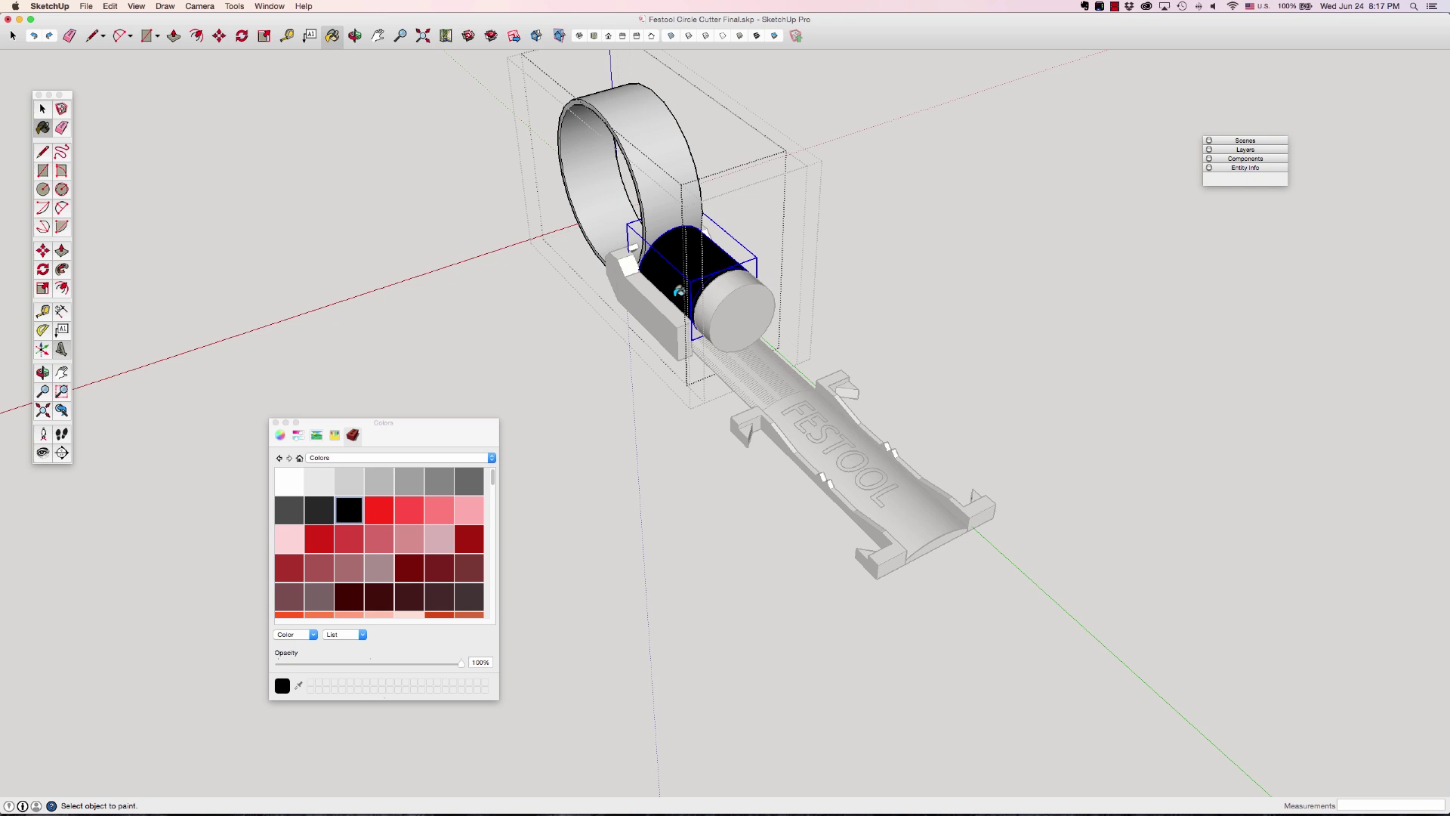
key("space")
left_click(593, 371)
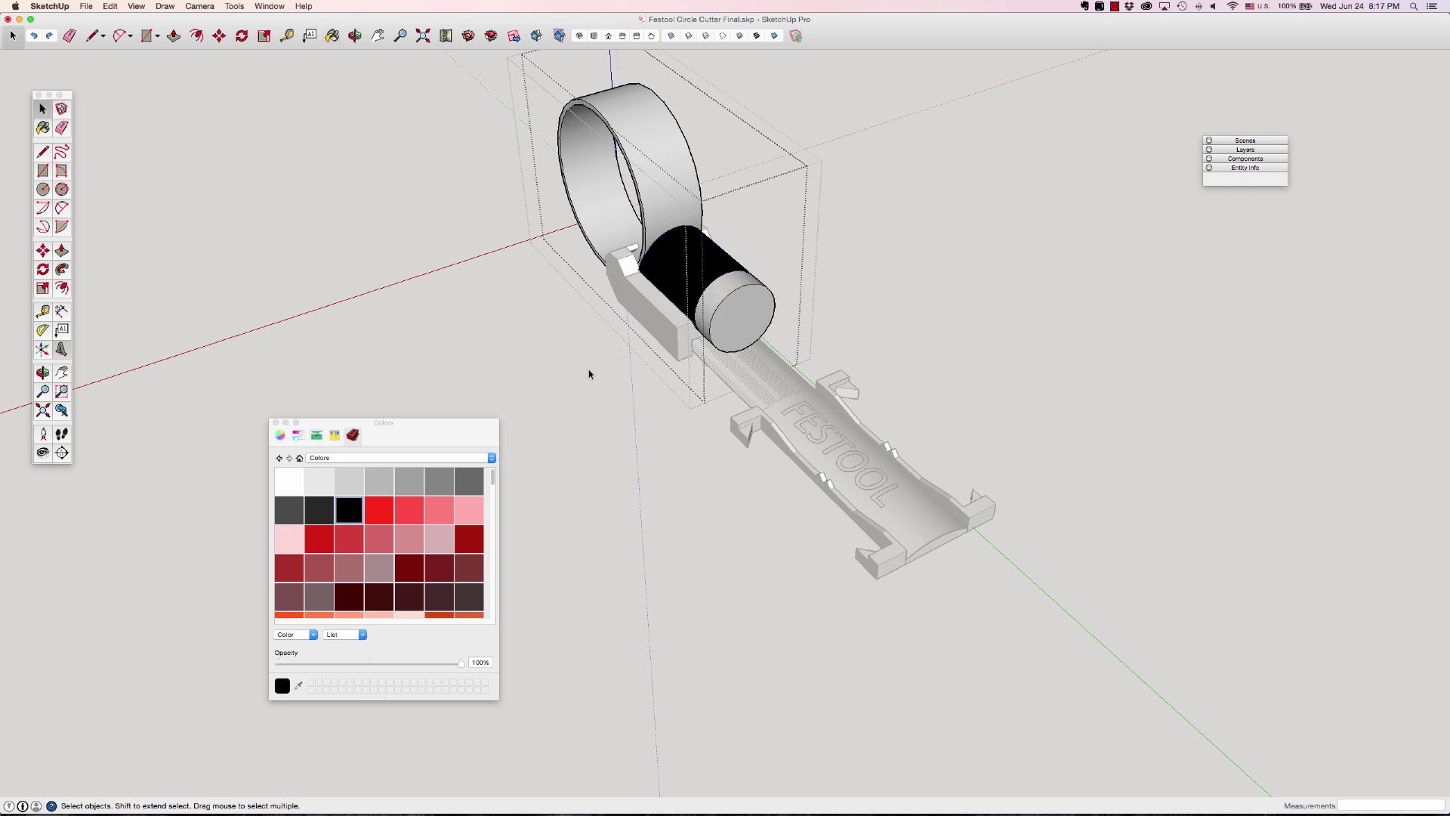
- Paint the long side clamp piece and the small clamp pieces black
double_click(644, 317)
left_click(643, 317)
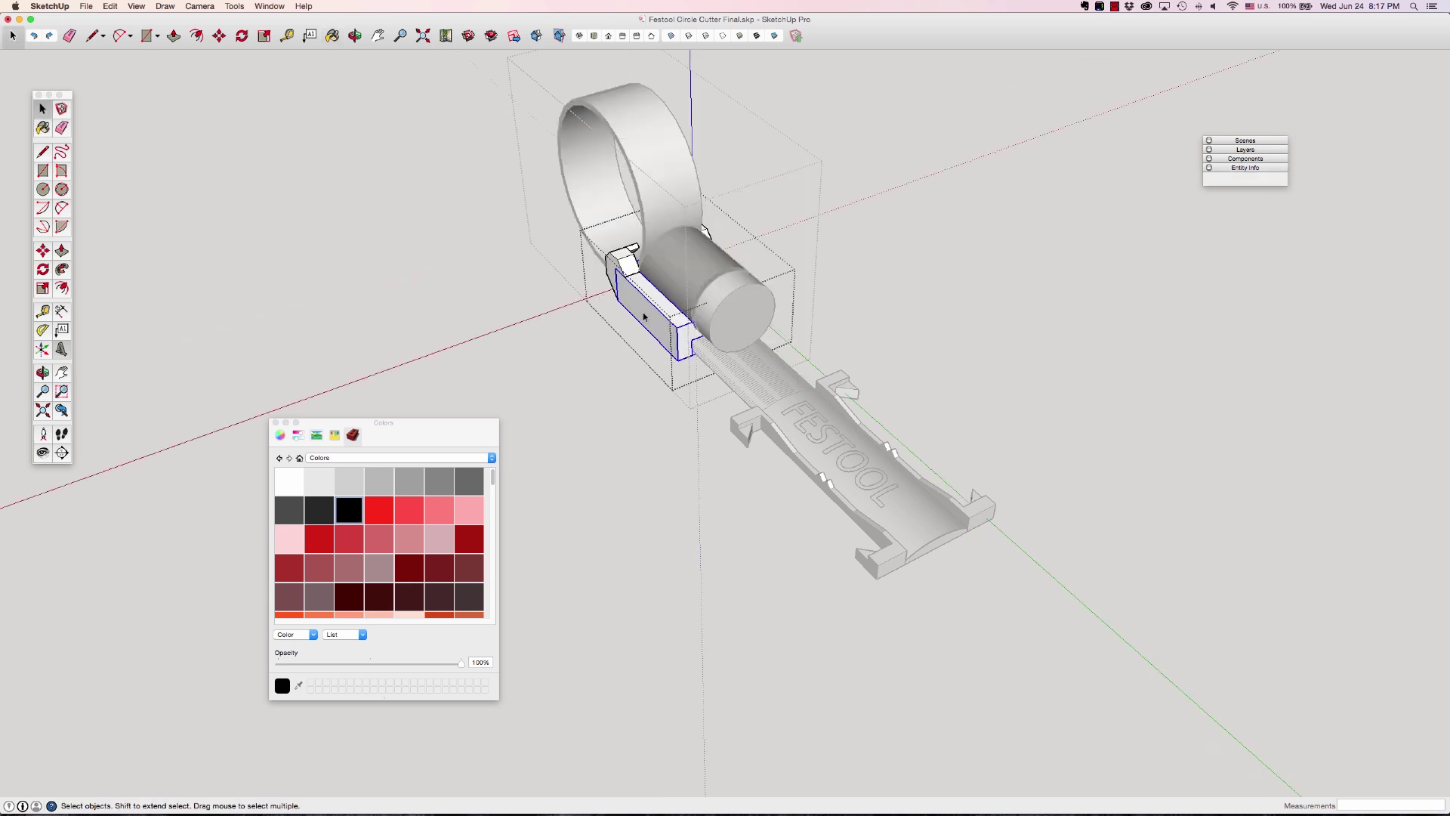
left_click(631, 262, "shift")
middle_click_drag(806, 330, 604, 308)
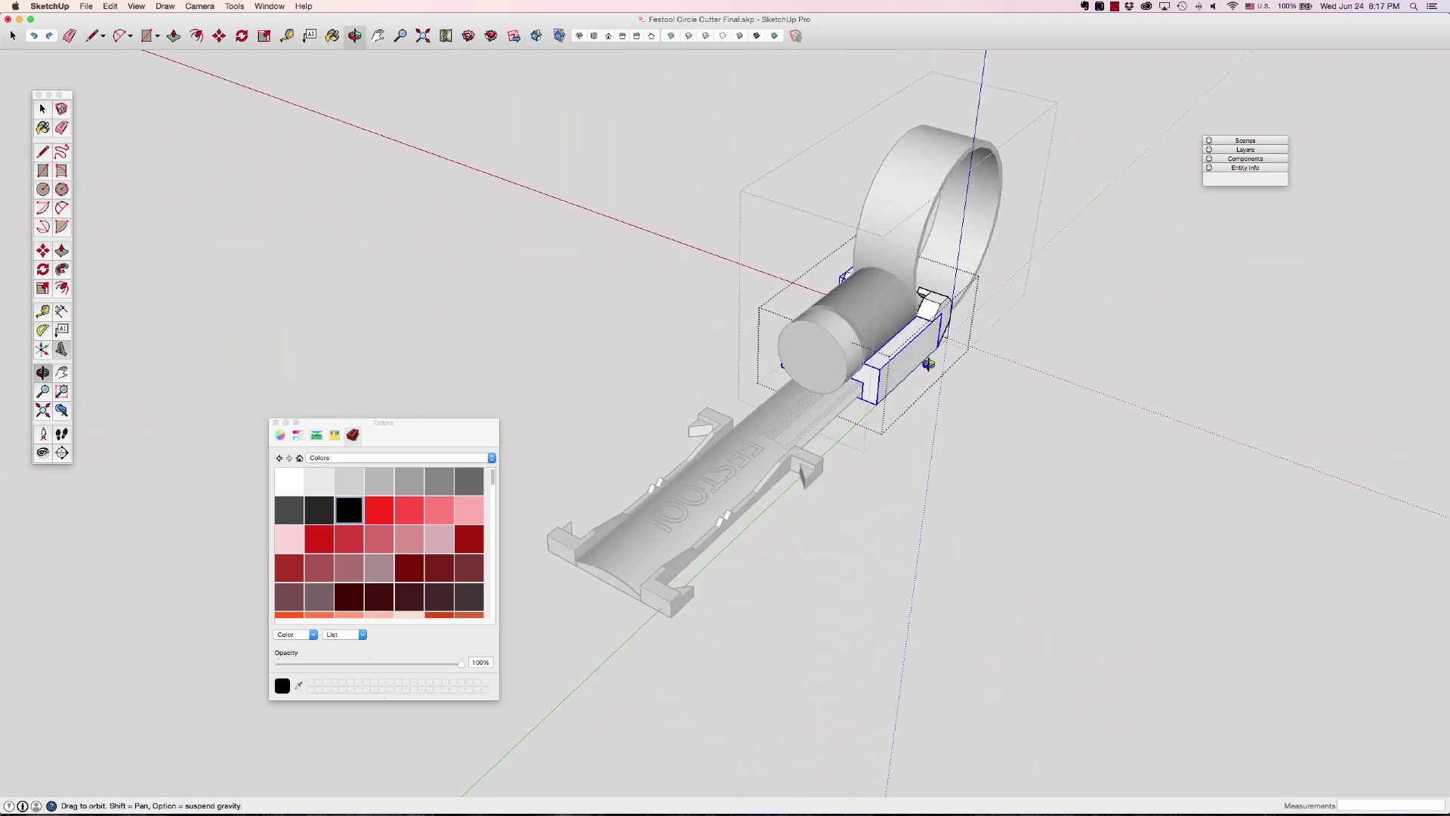
key("space")
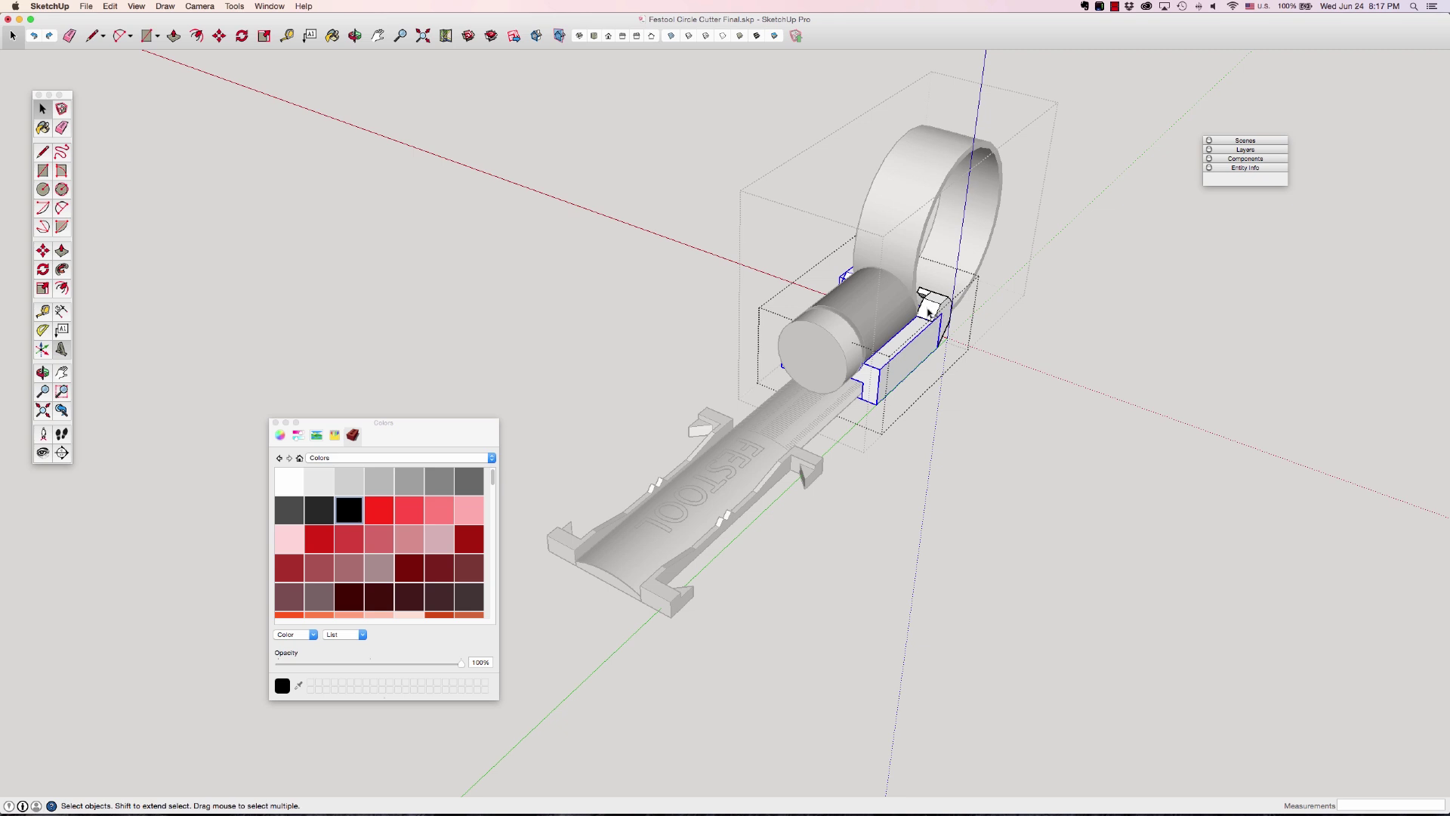
left_click(930, 309, "shift")
key("b")
left_click(927, 311)
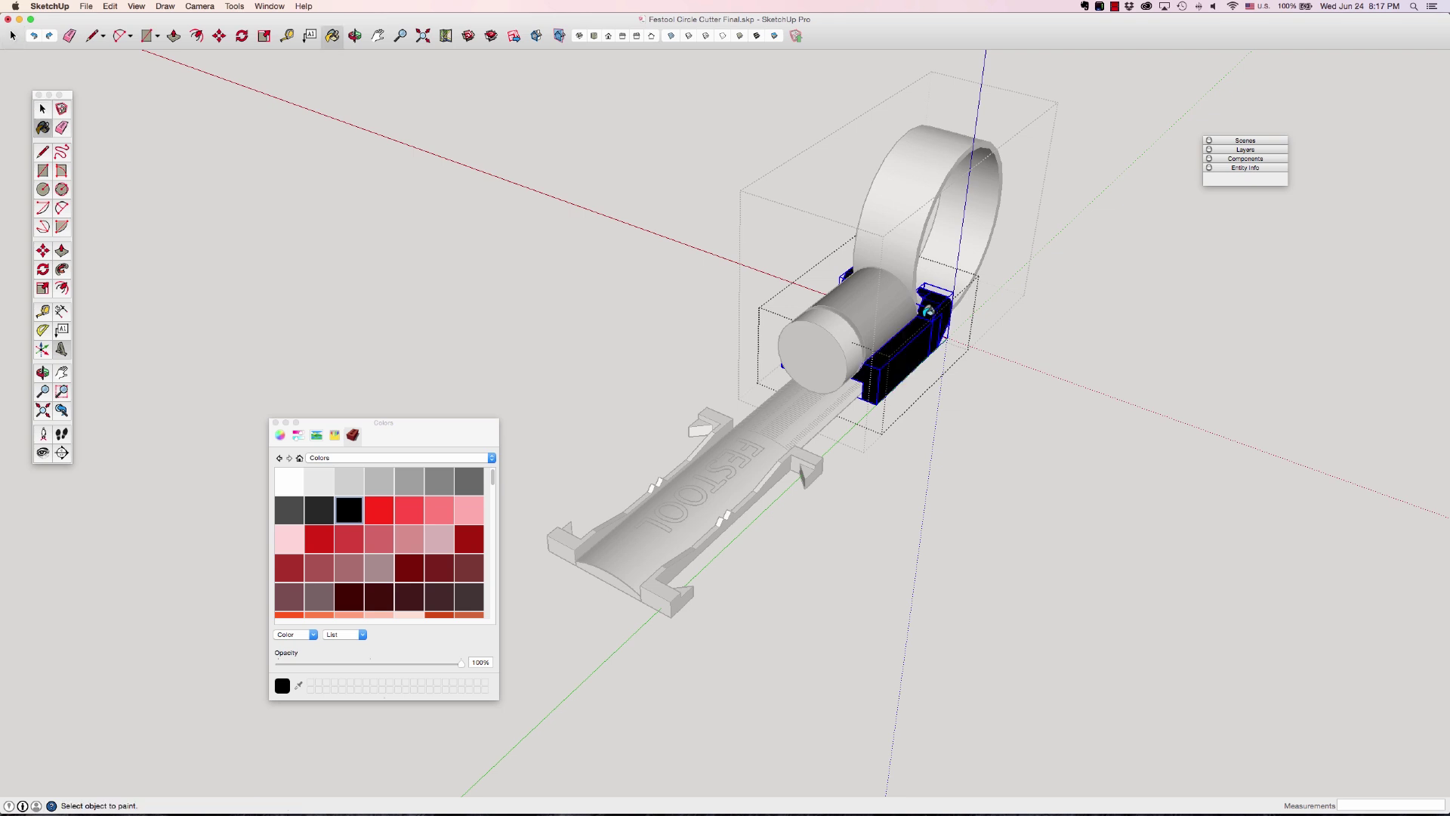
key("space")
- Paint the base rail pieces black
left_click(608, 612)
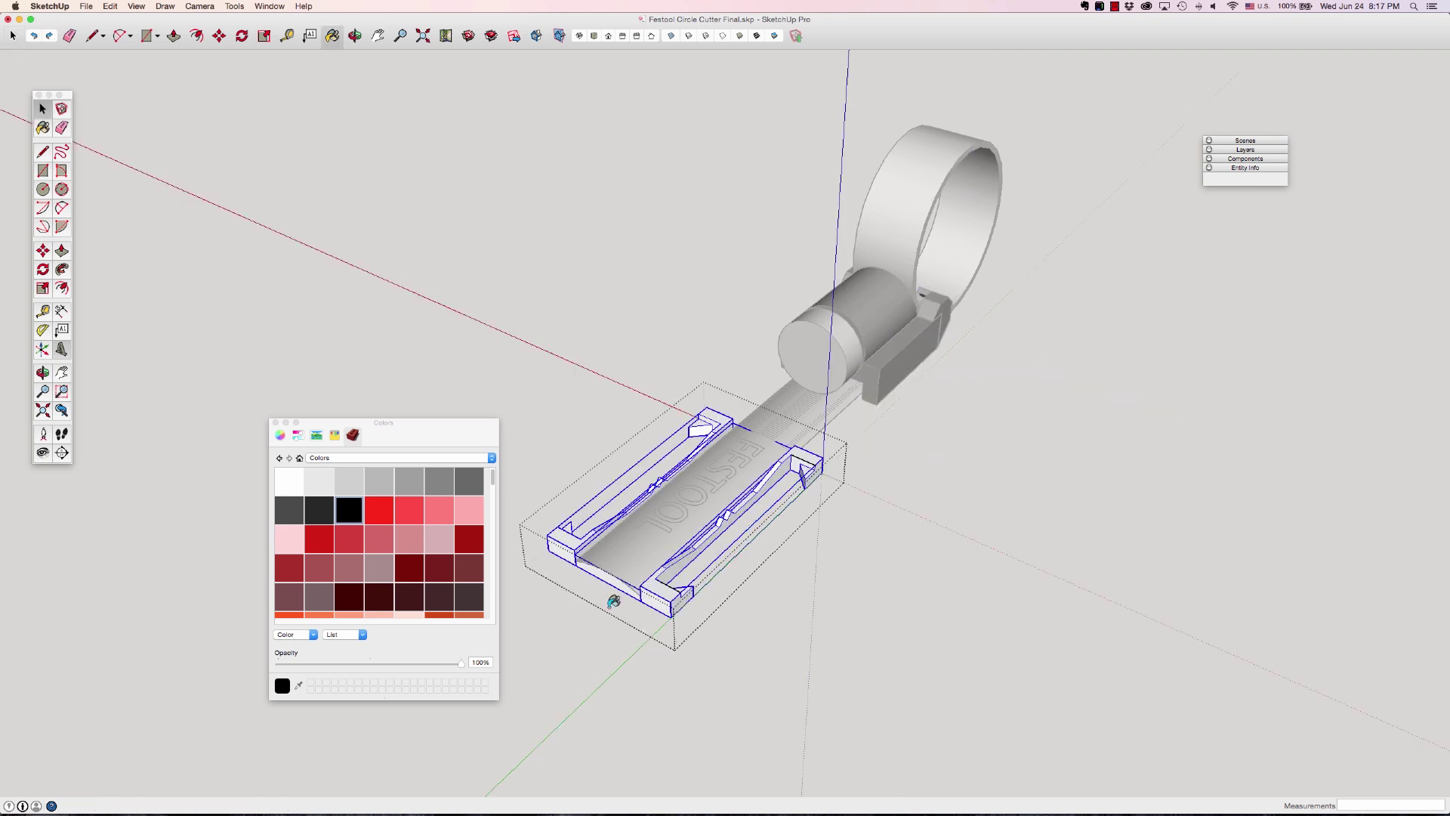
key("b")
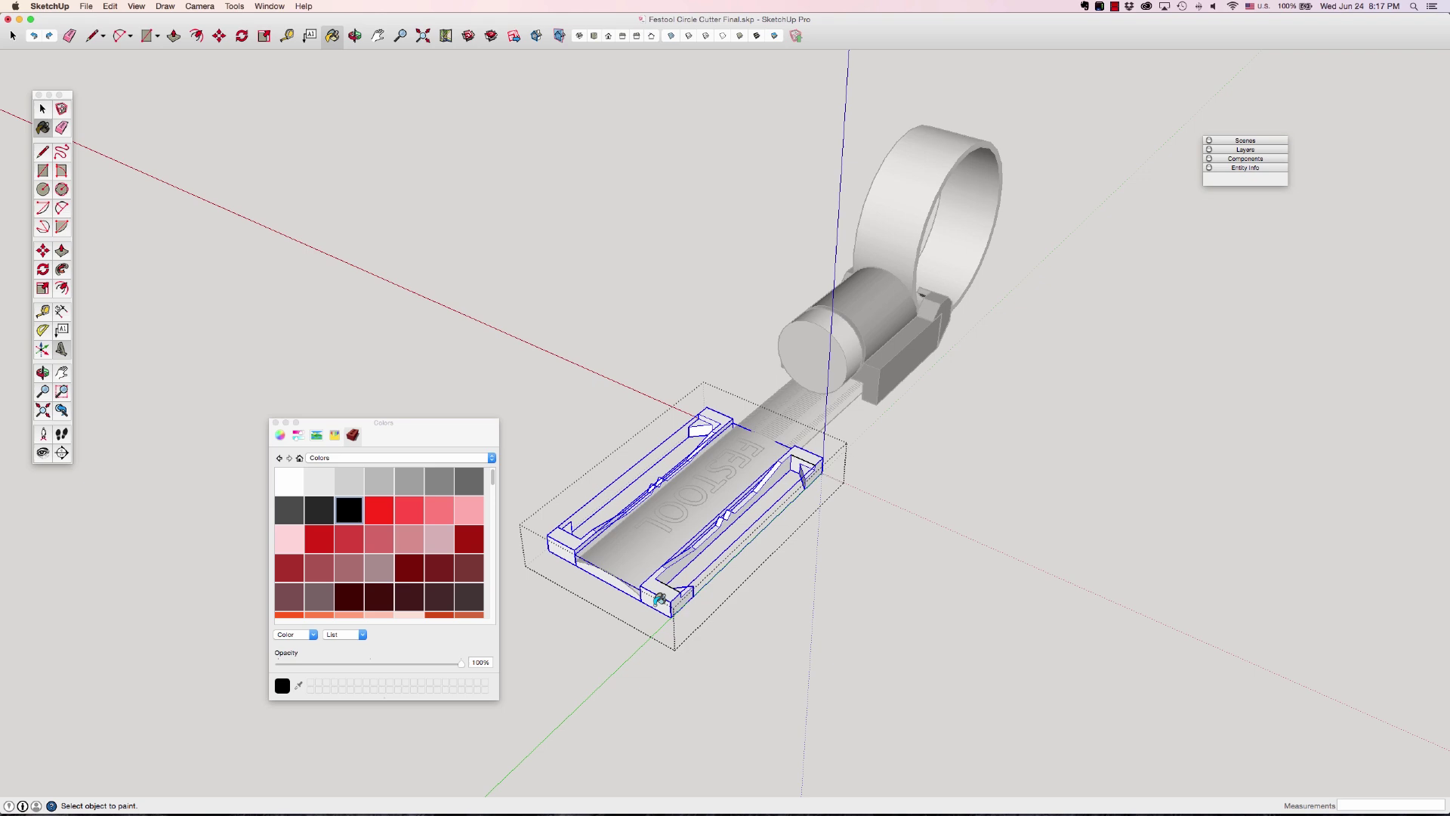
left_click(659, 599)
key("space")
left_click(786, 644)
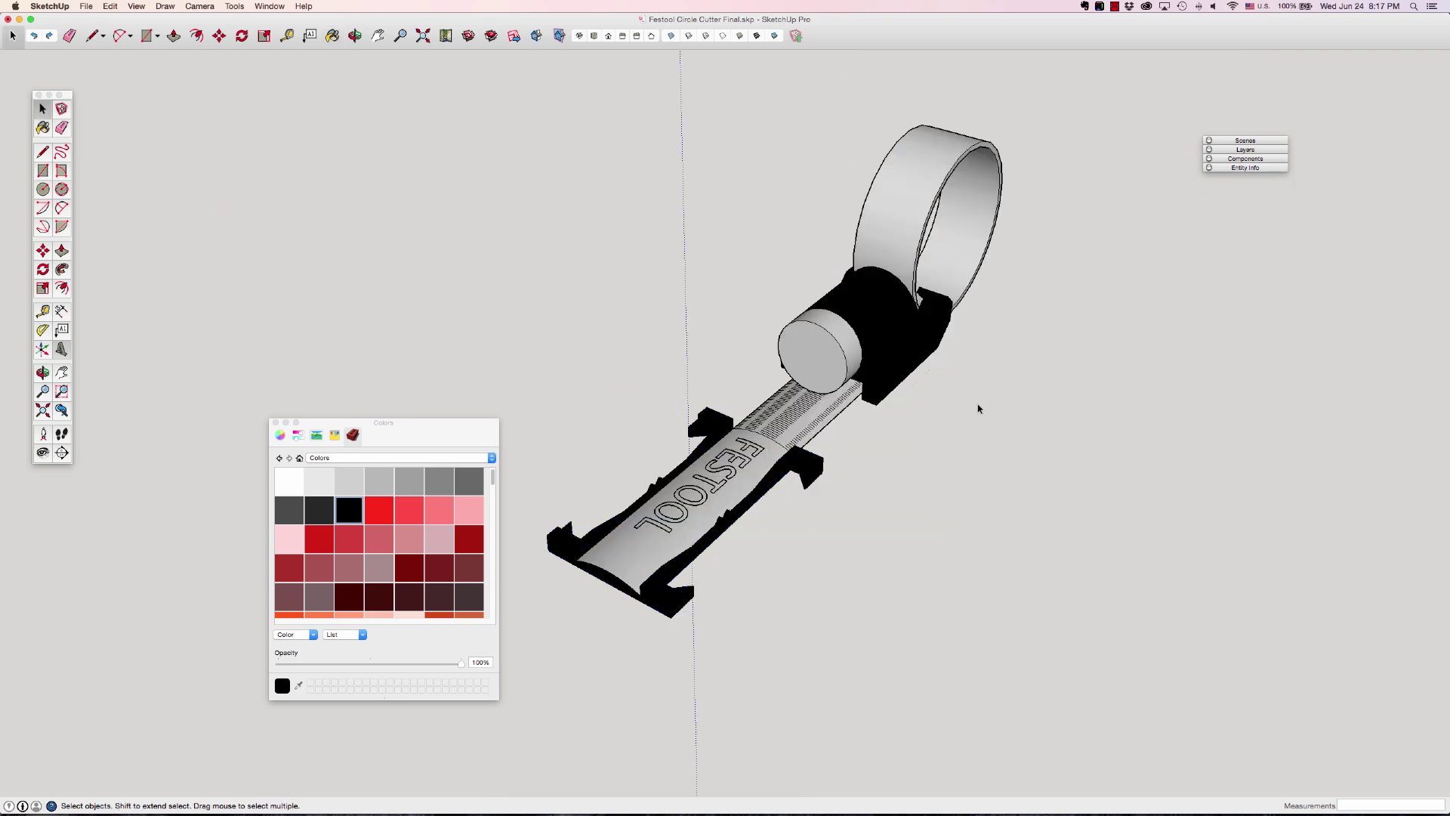
- Sample the bright green from the track-saw model's knob with the Paint Bucket
key("o")
left_click_drag(903, 414, 703, 370)
scroll(672, 333, "down", 1)
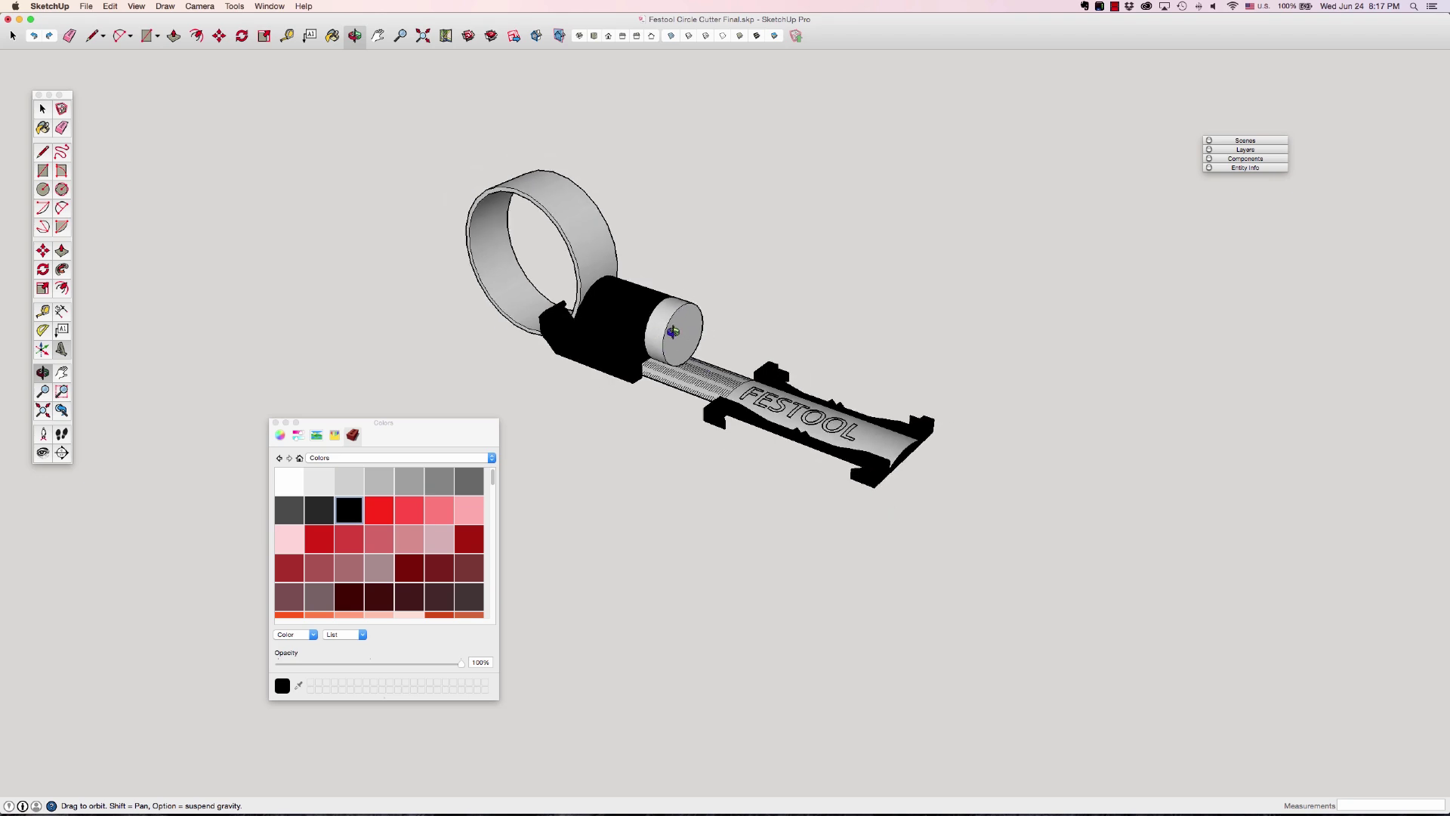
scroll(672, 332, "down", 8)
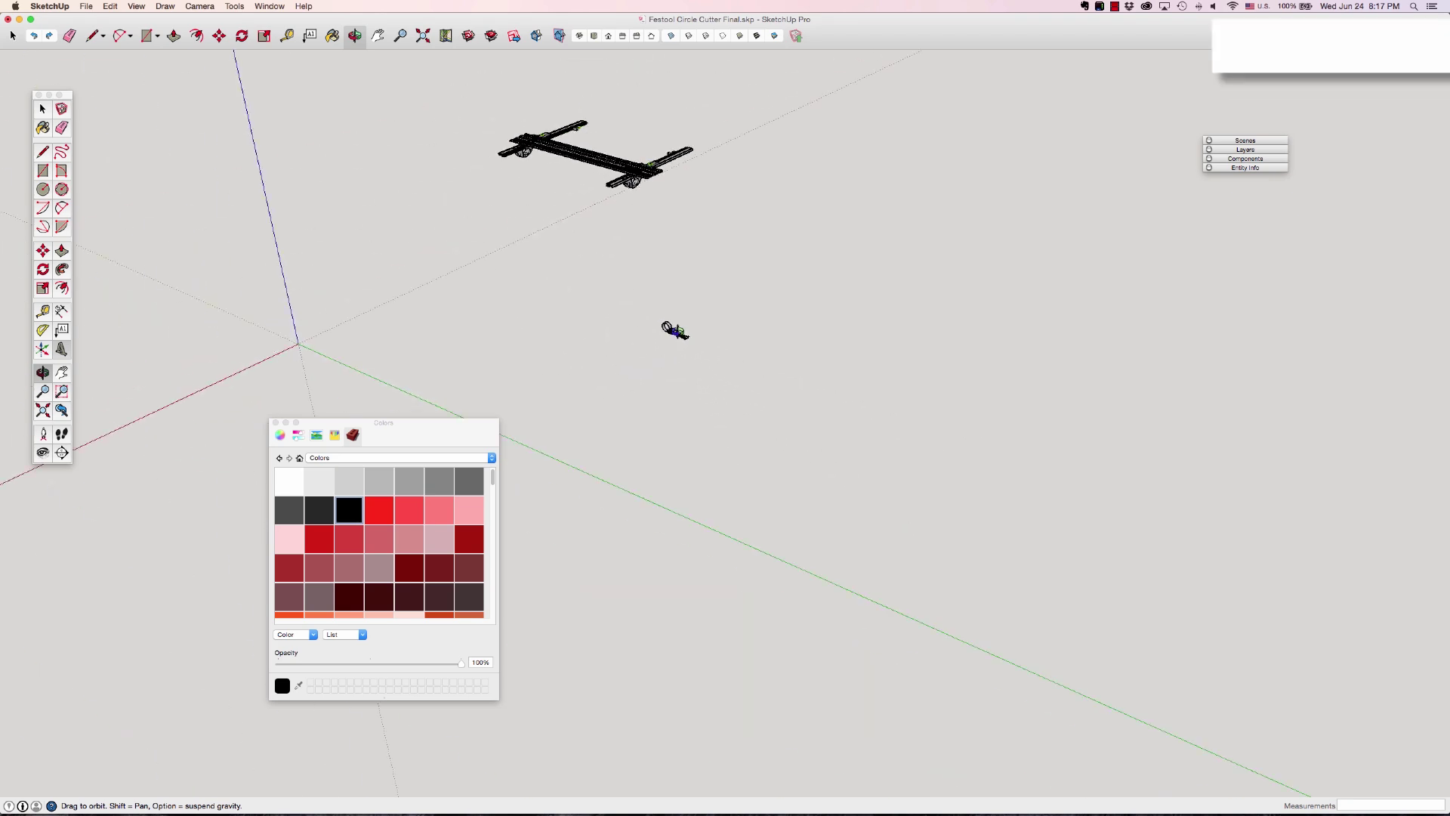
scroll(634, 151, "up", 6)
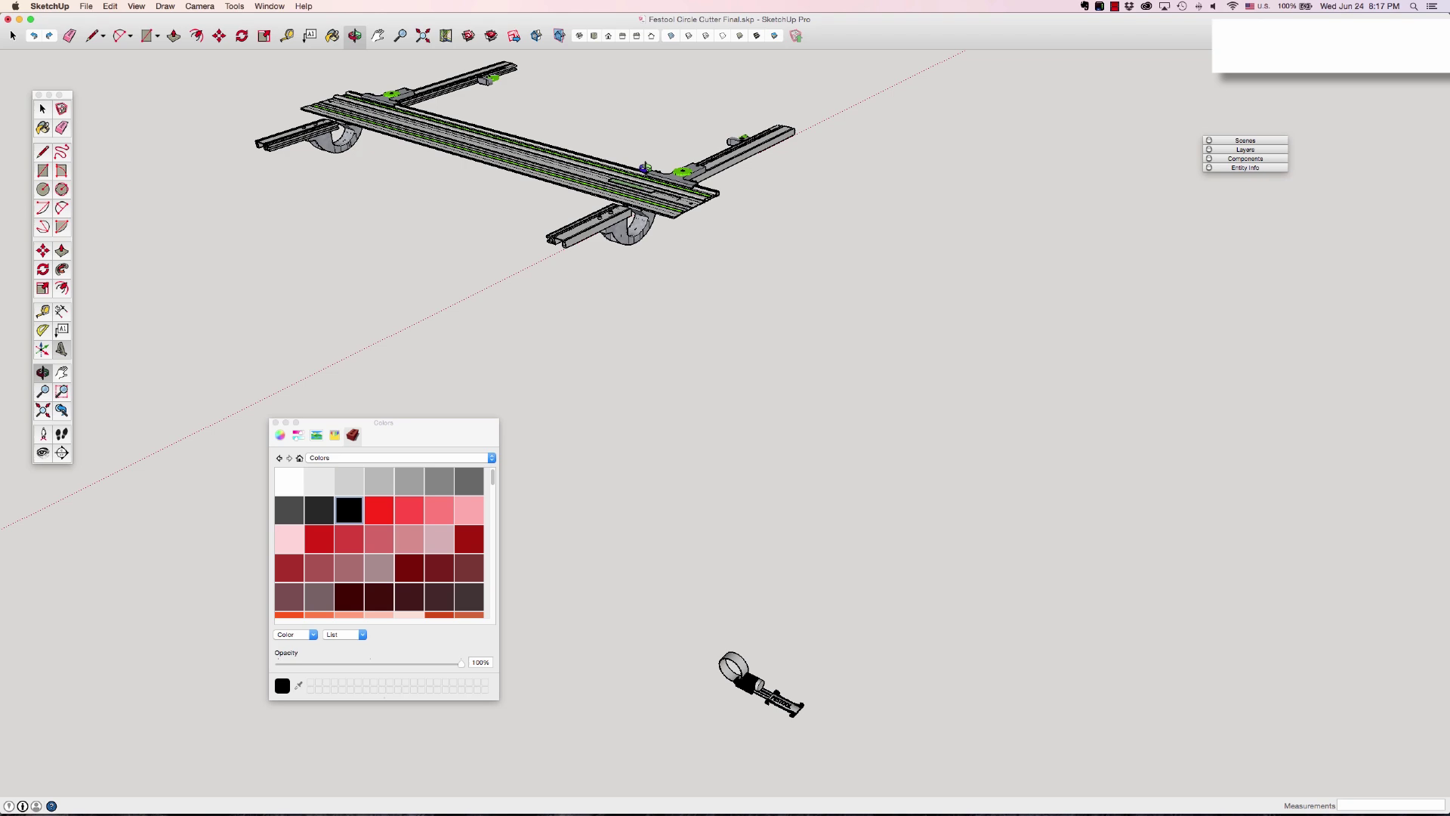
scroll(649, 169, "up", 2)
key("b")
scroll(671, 174, "up", 5)
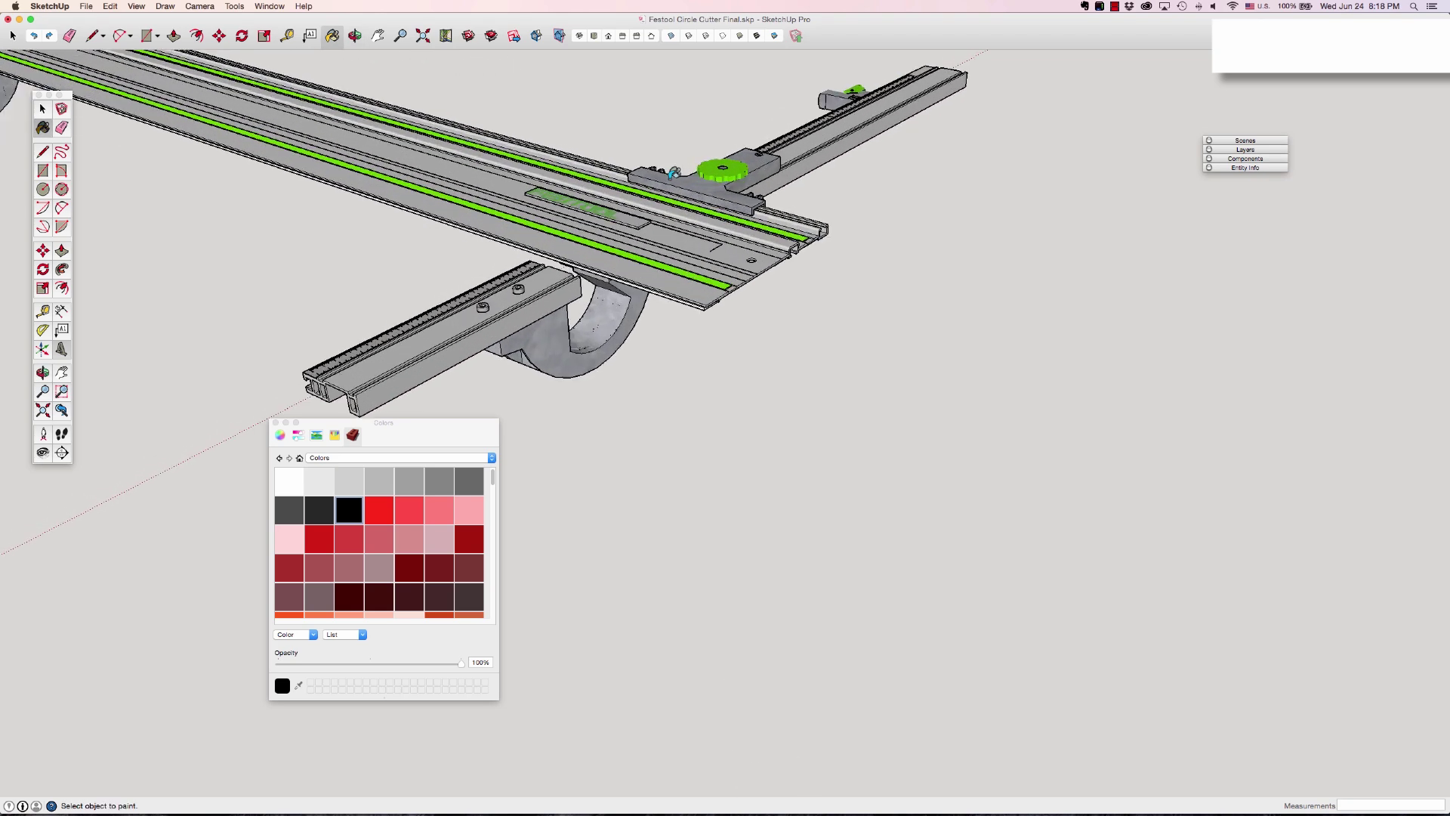
scroll(672, 173, "up", 2)
key("alt")
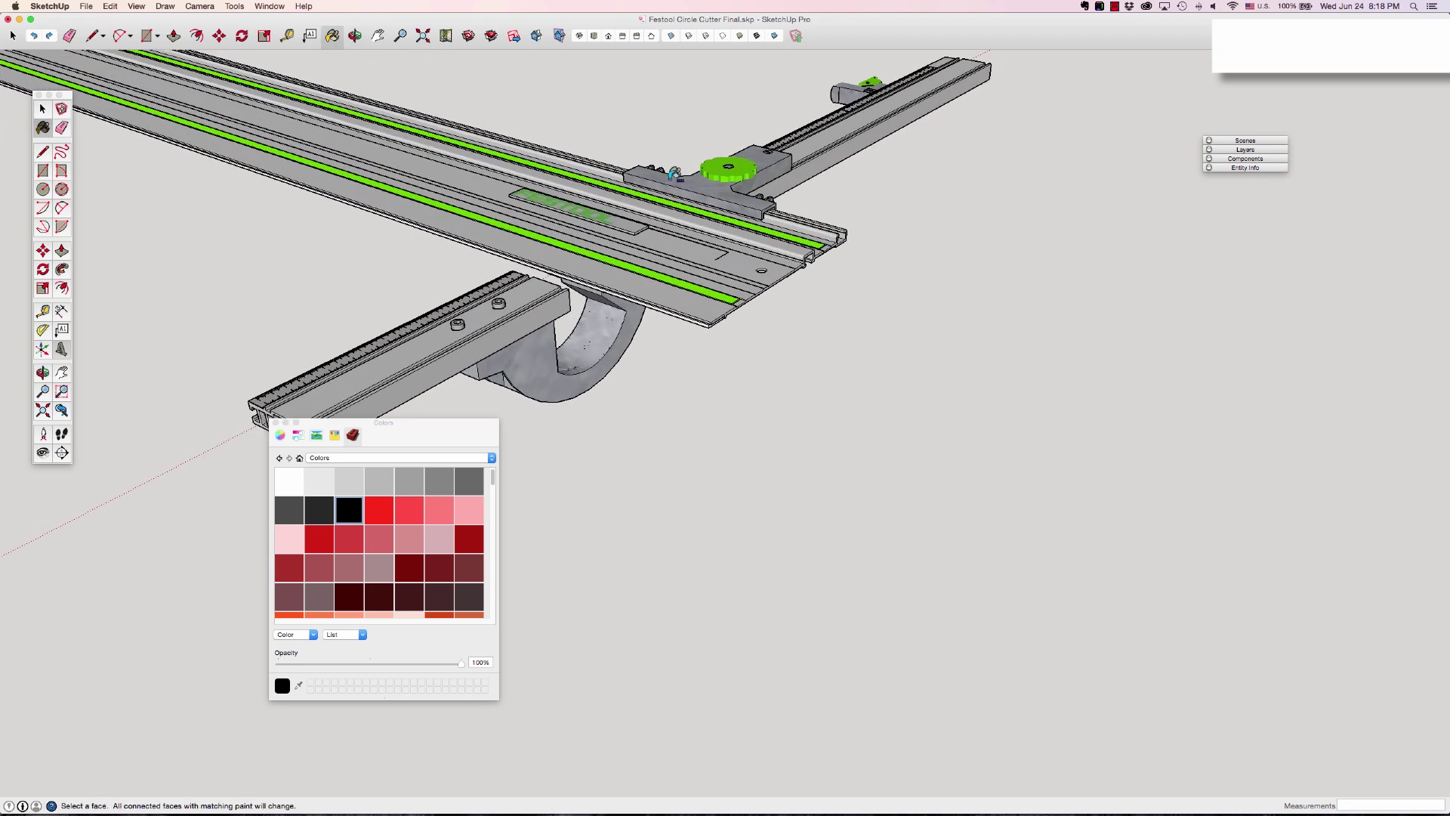
key("super")
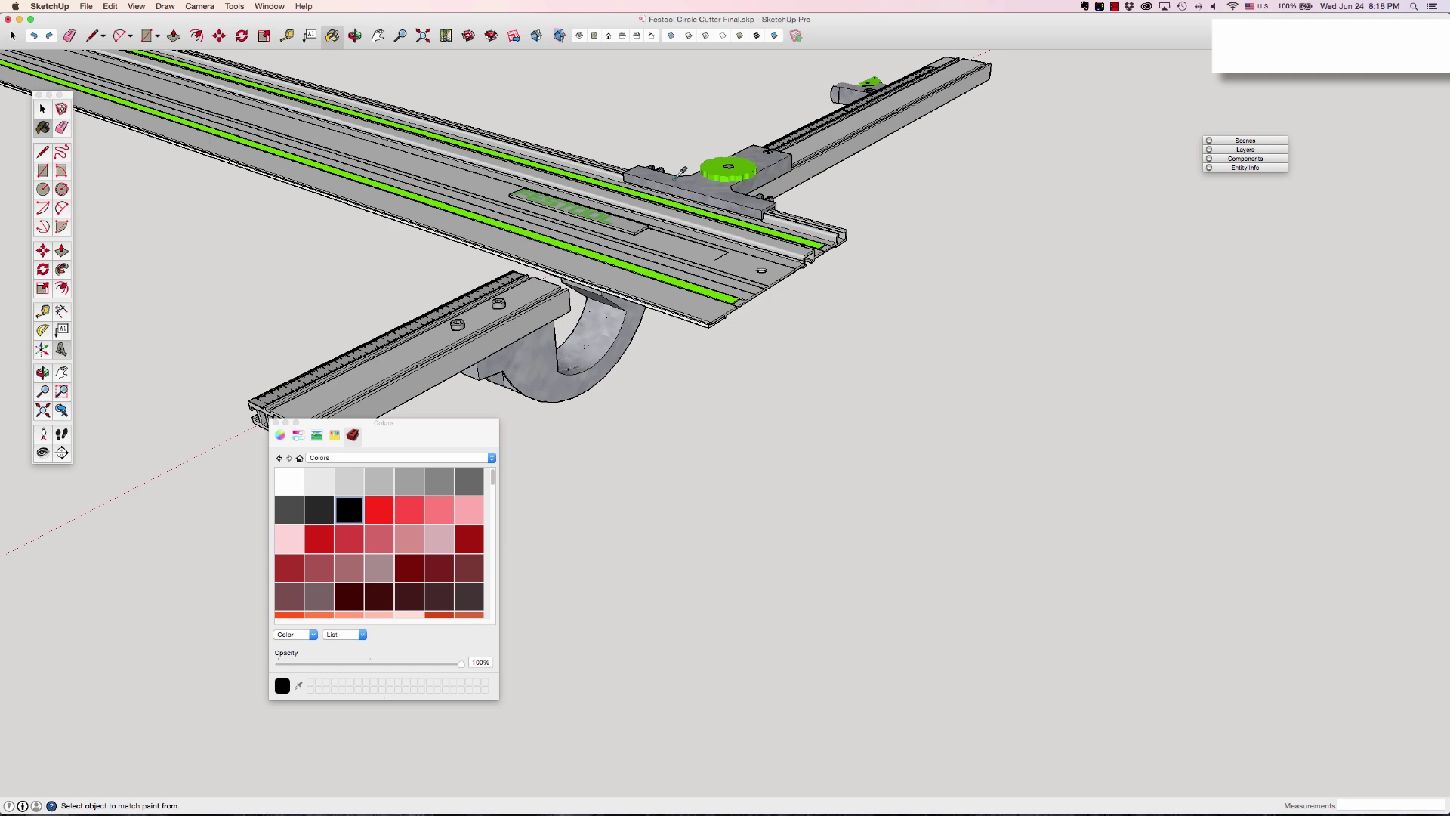
left_click(726, 176, "super")
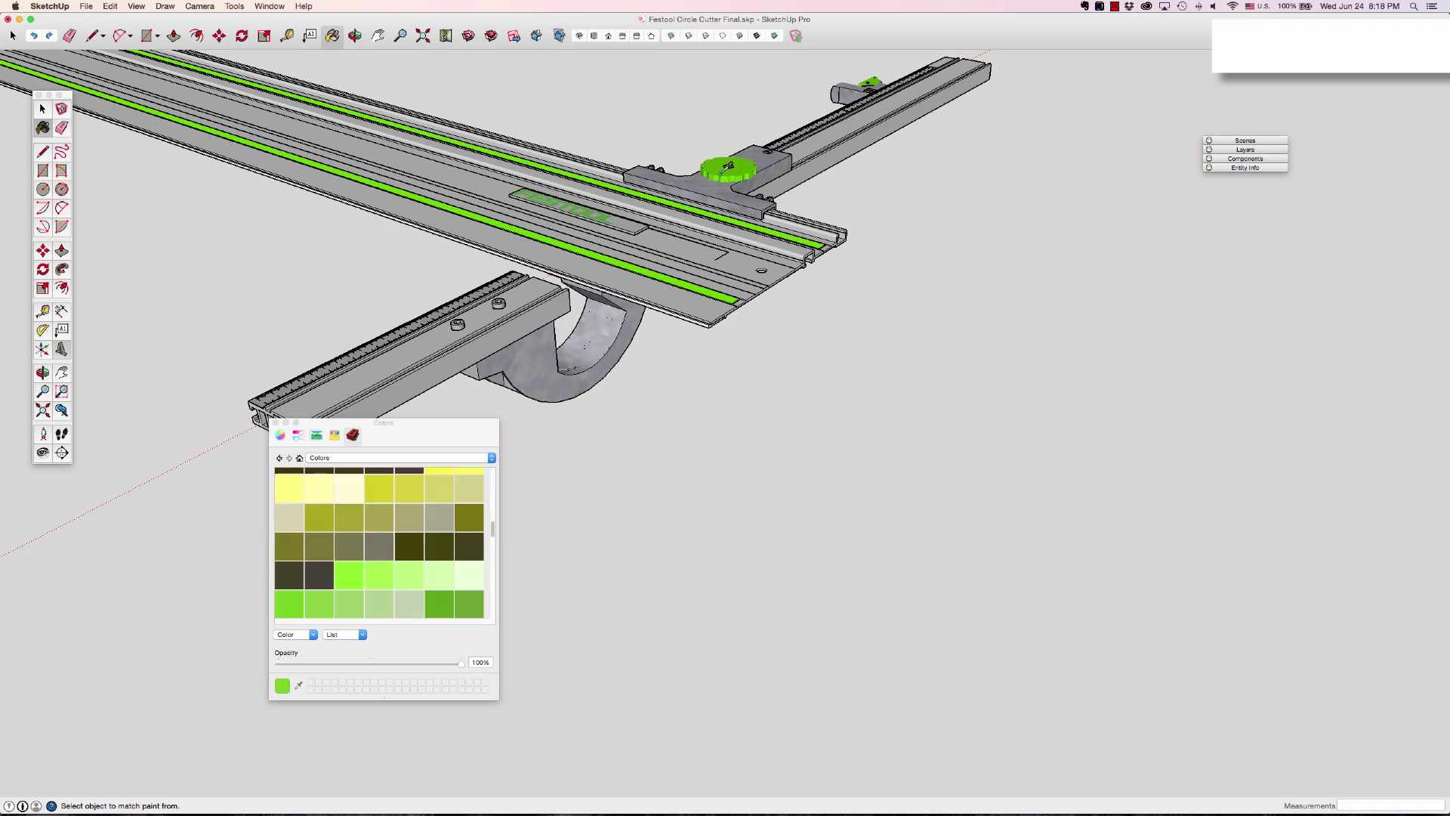
- Paint the pin's end cap and cylinder body with the sampled green
scroll(704, 302, "up", 1)
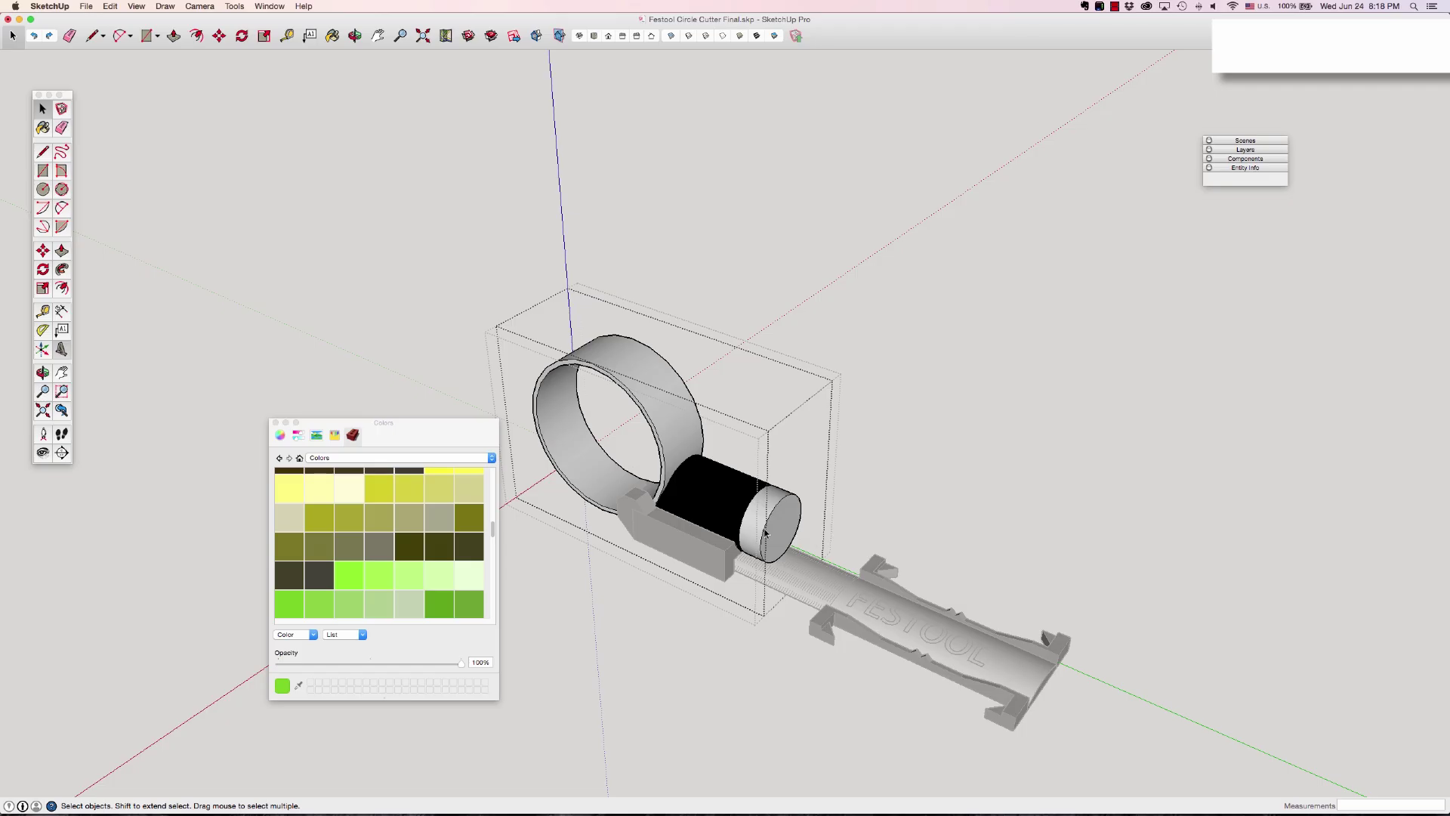
left_click(765, 533)
key("b")
left_click(767, 524)
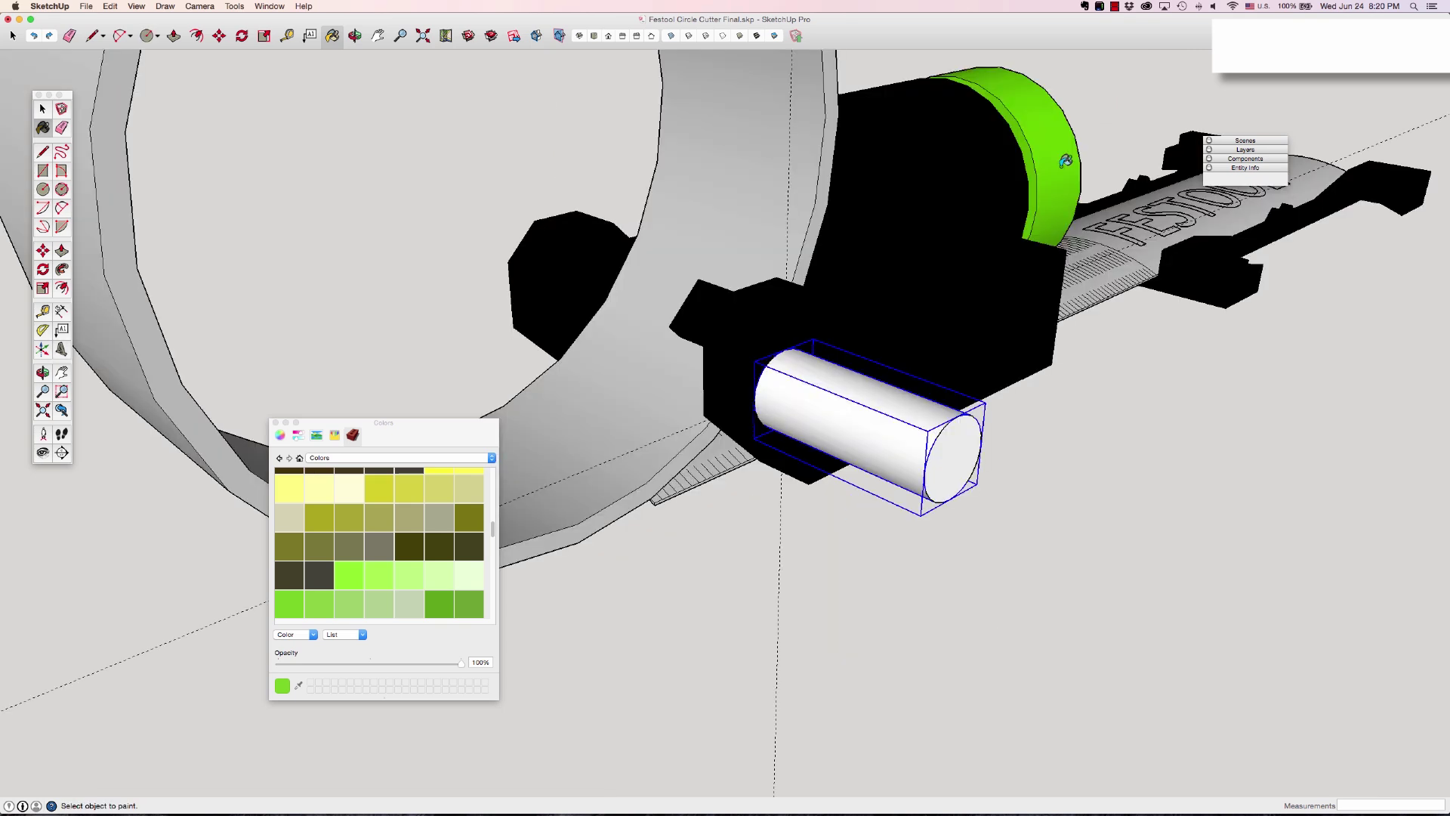
key("alt")
left_click(1065, 162, "super")
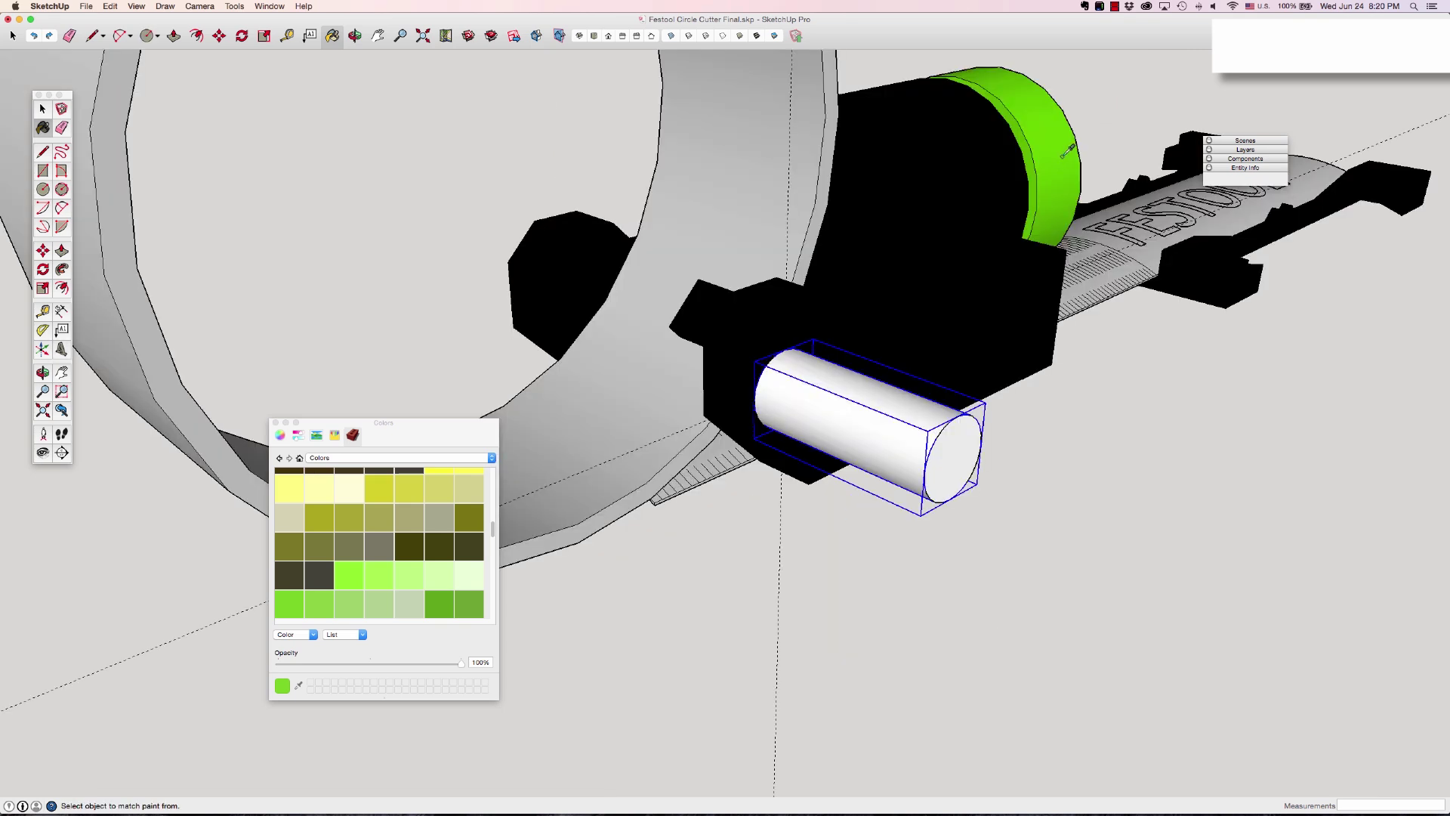
left_click(937, 437)
left_click(911, 436)
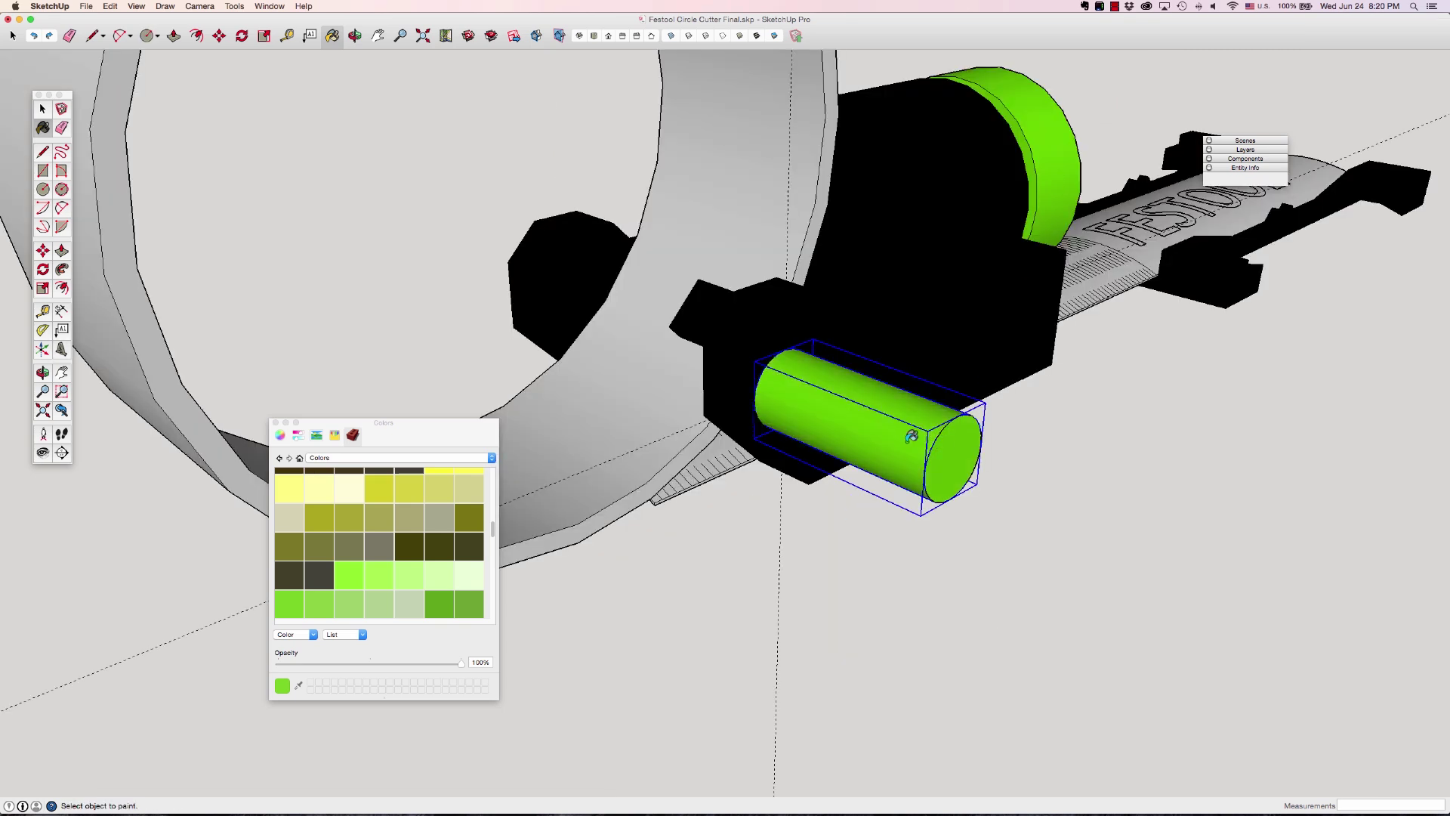
key("space")
left_click(1029, 485)
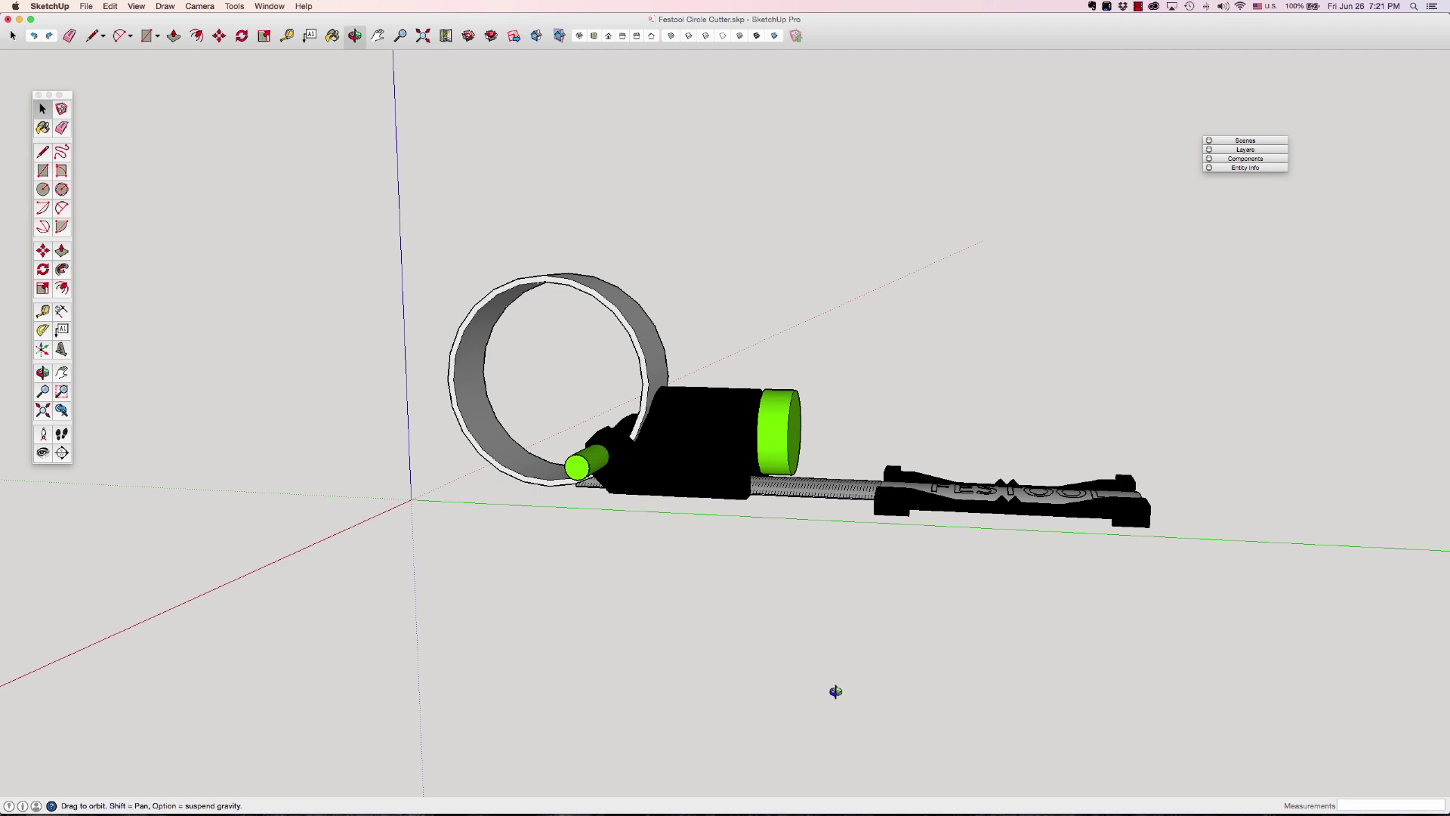
- Draw a rectangle on the ground plane under the base for the index plate
key("o")
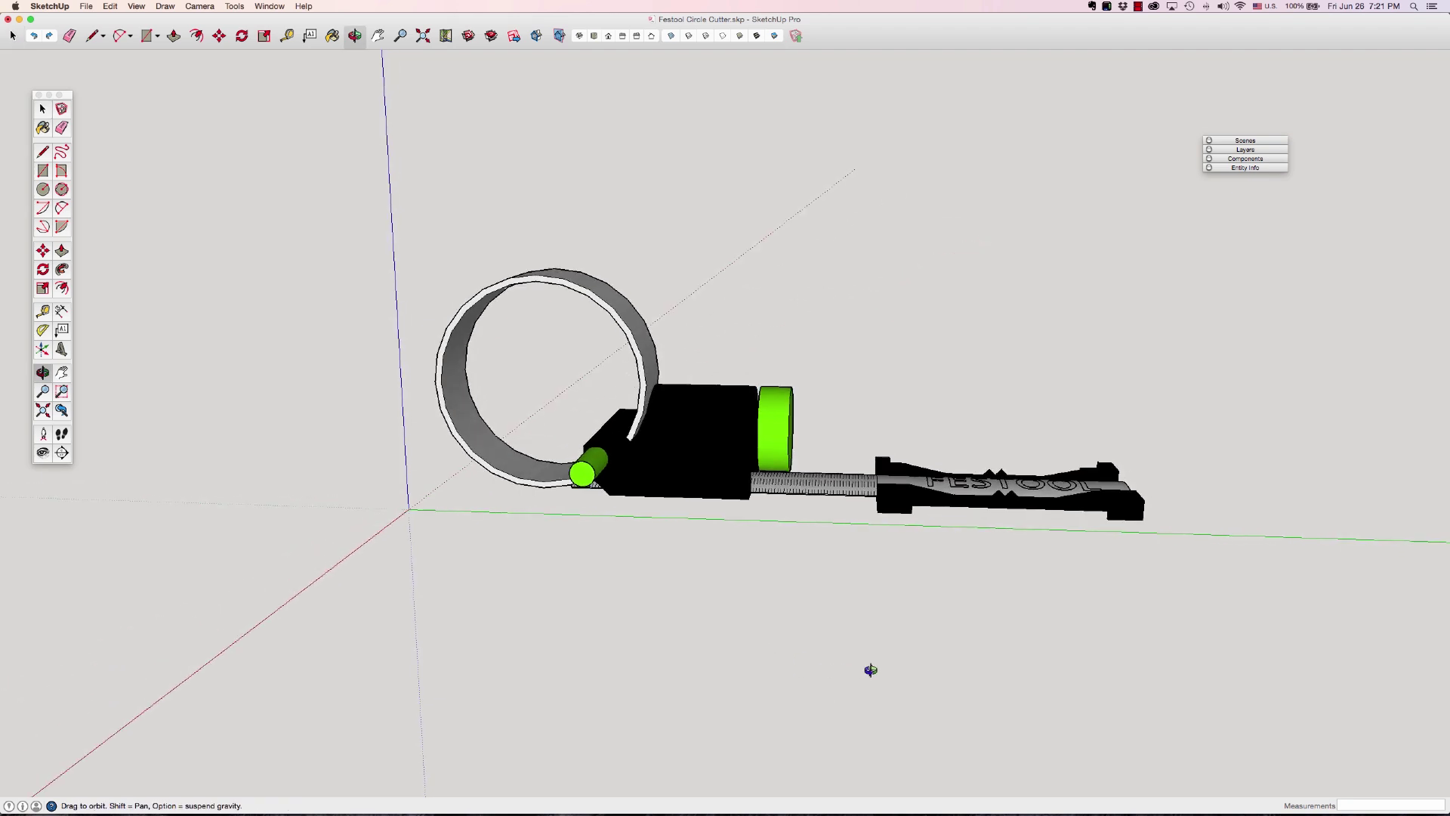
left_click_drag(889, 667, 699, 508)
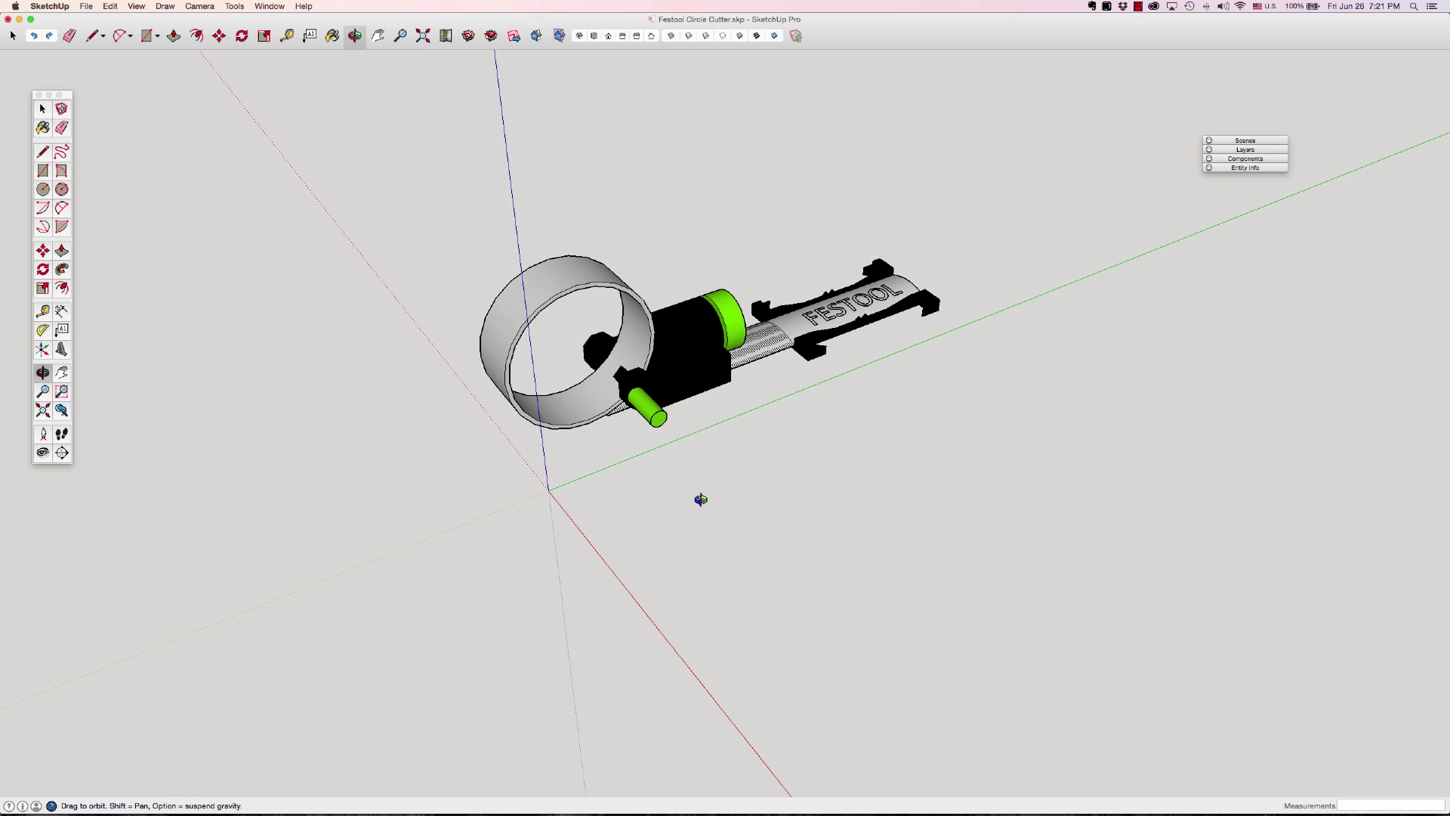
key("r")
left_click(728, 474)
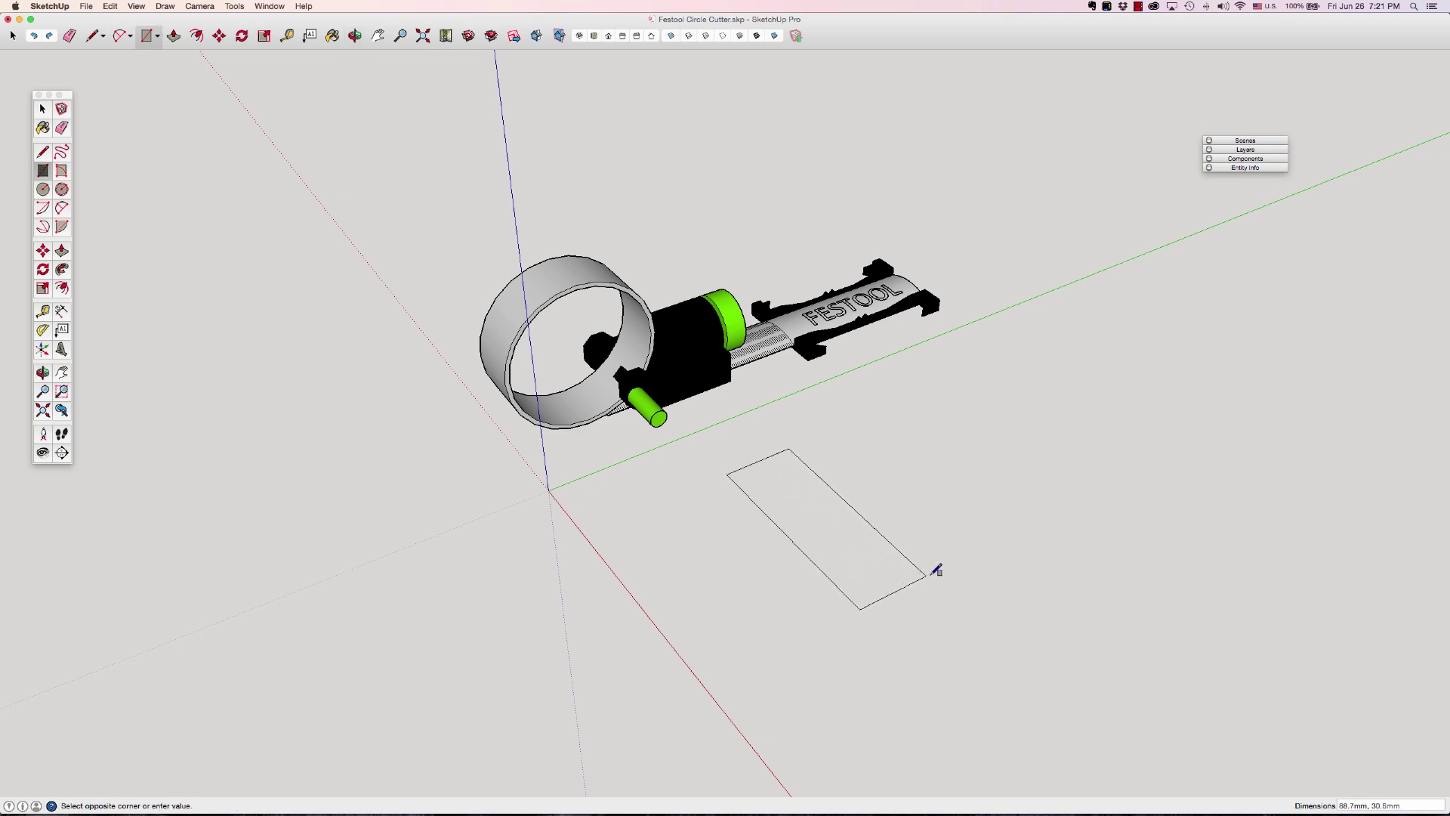
left_click(927, 574)
key("t")
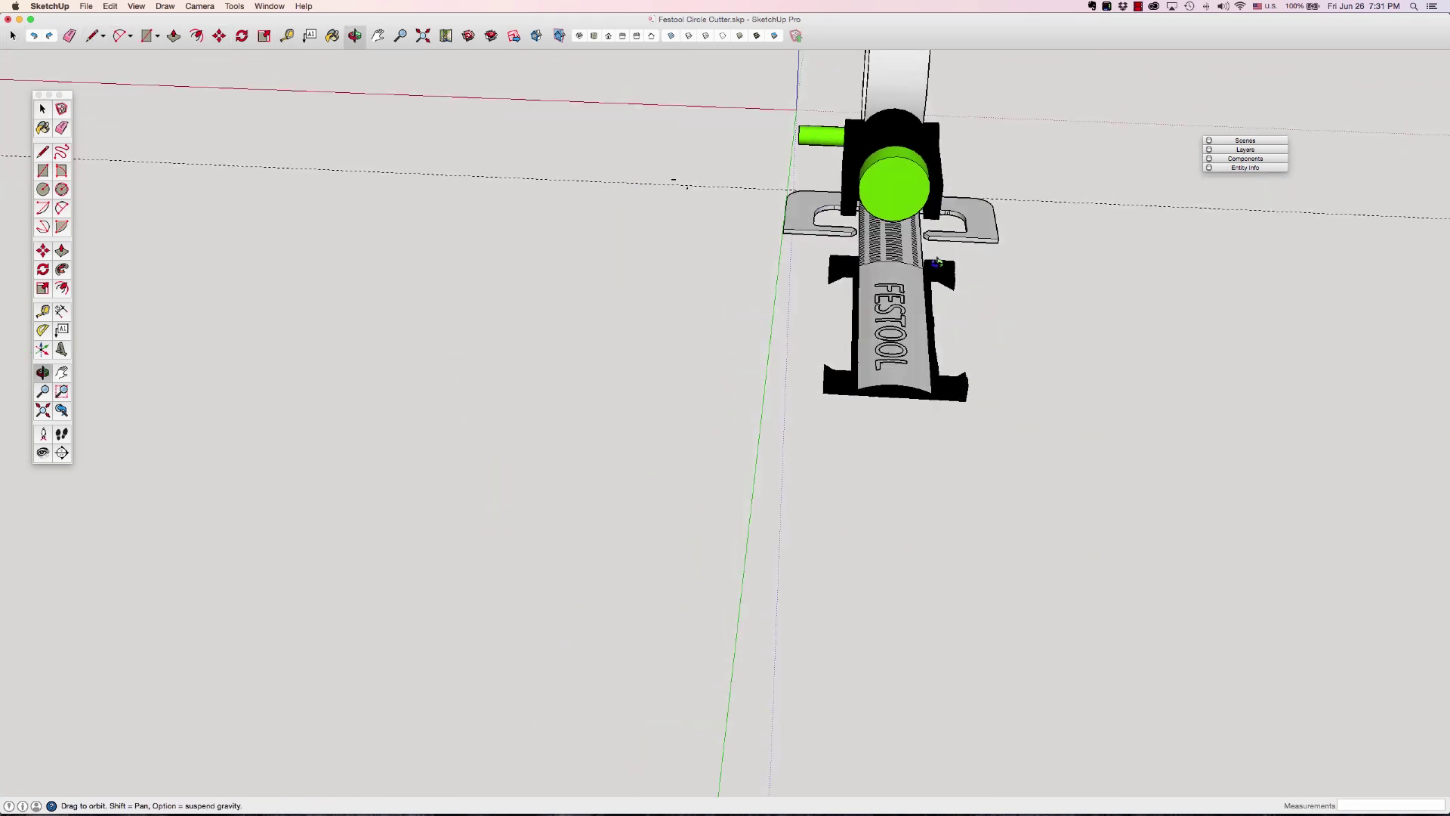
left_click(108, 7)
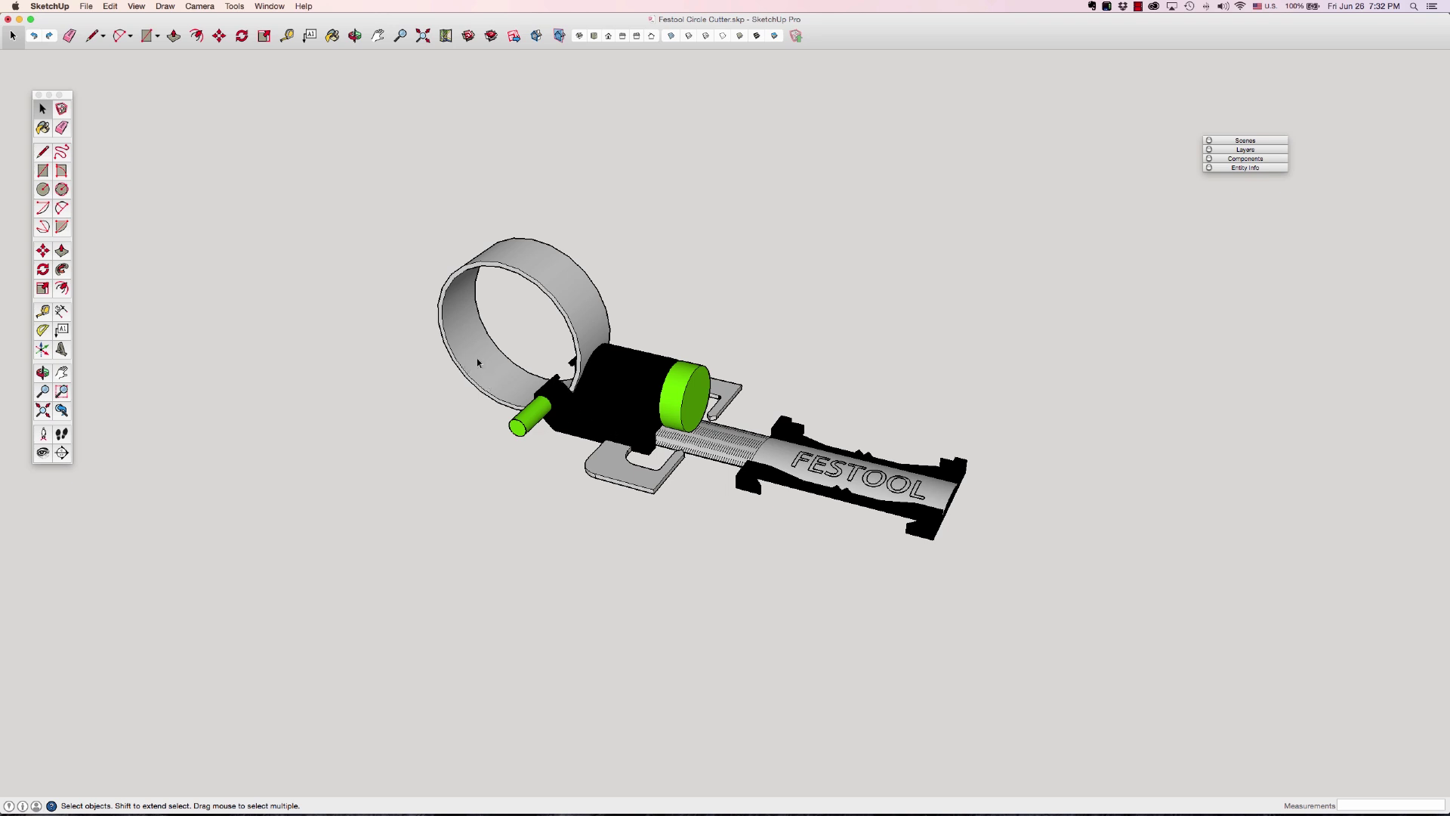
- Share the model to 3D Warehouse titled 'Festool Circle', with Festool, Circle Cutter Guide, Tool tags and the author's website
left_click(86, 6)
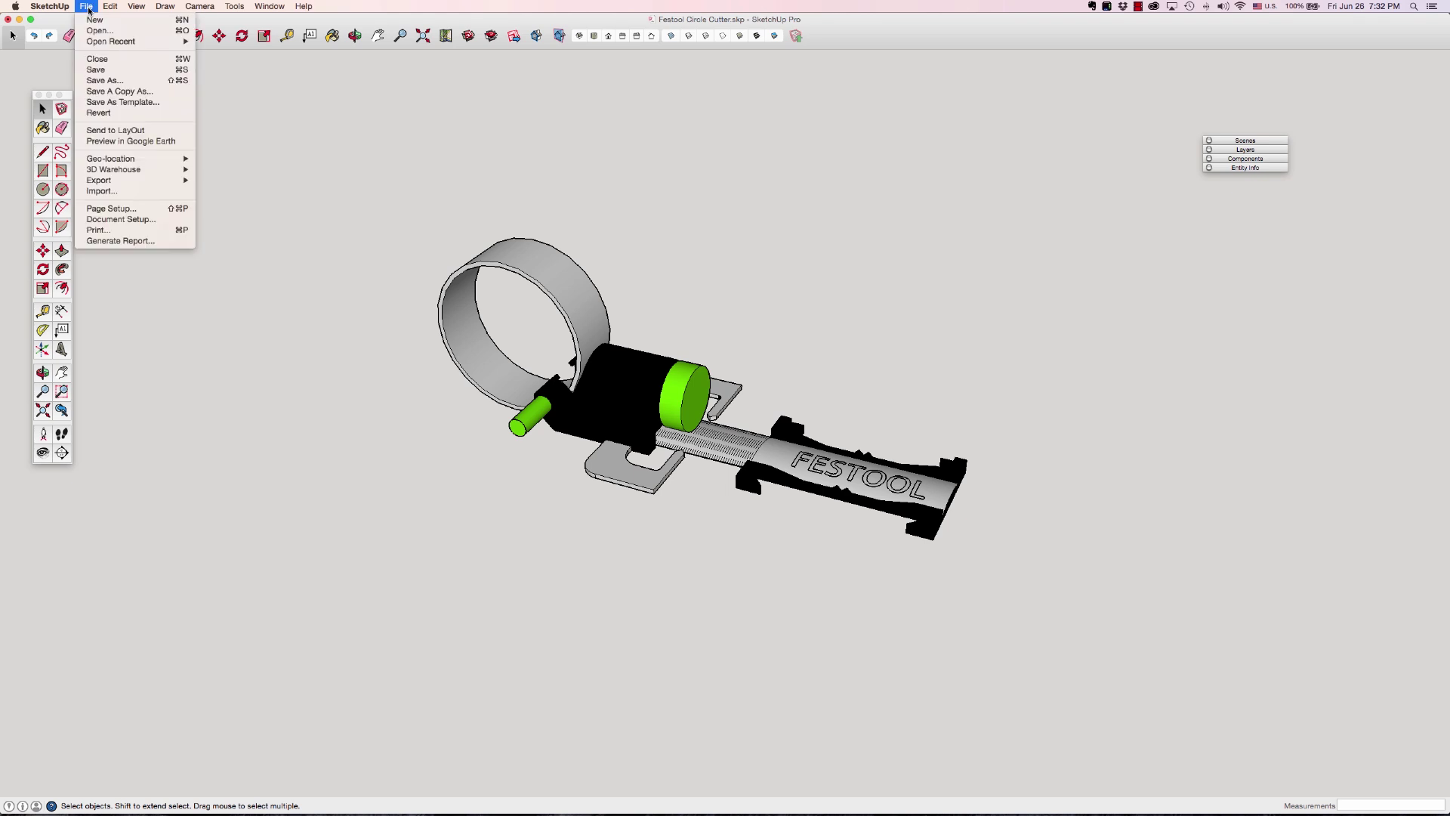
mouse_move(130, 170)
left_click(211, 181)
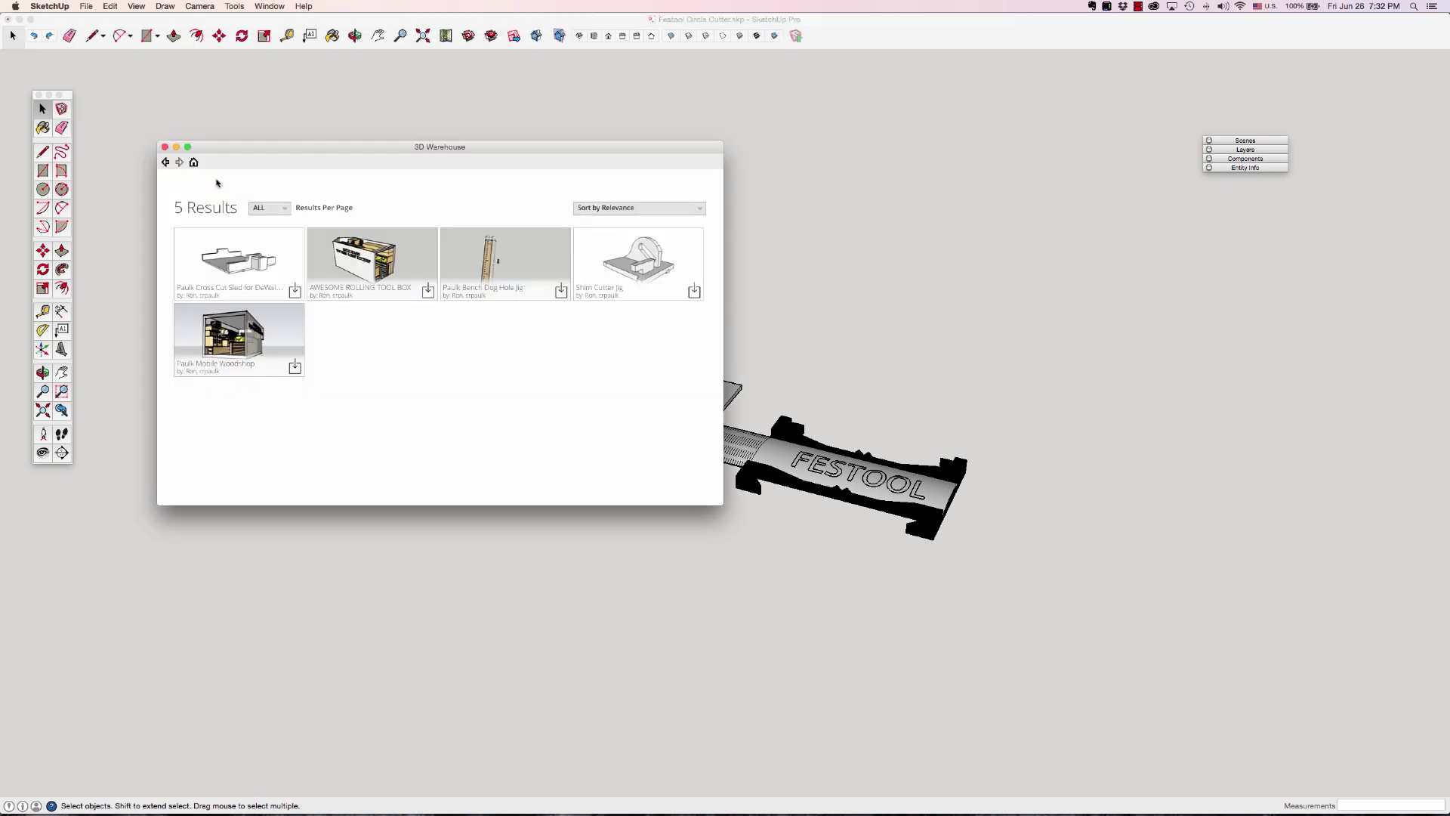
left_click_drag(538, 149, 741, 152)
left_click(626, 275)
type("Festool Circle")
left_click(519, 420)
type("Festool, Paulk, ROn Paulk,Circle Cutter Guide,Tool,")
left_click(498, 395)
type("htt")
type("www.ronpaulk.com")
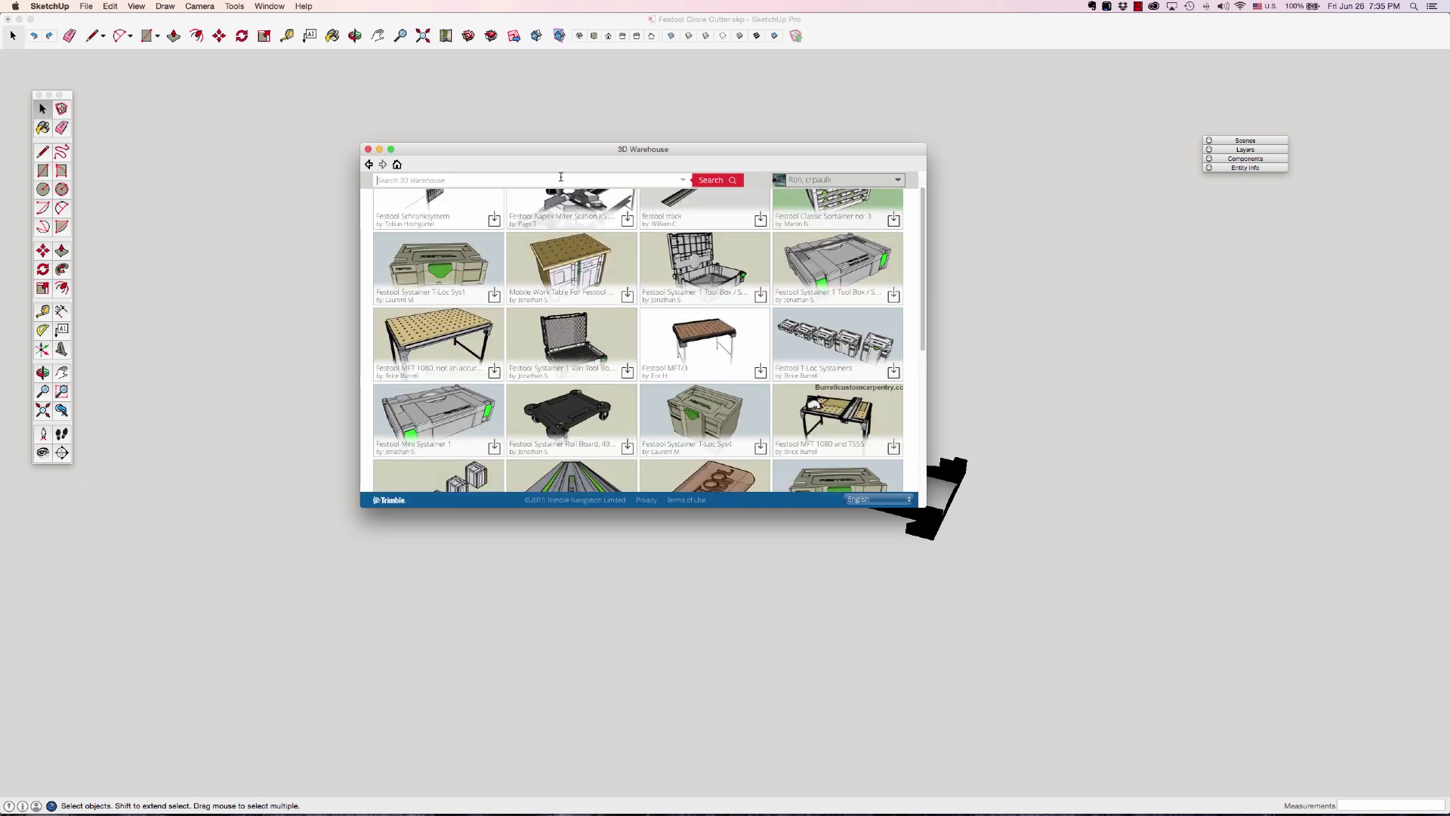
- Search 3D Warehouse for the author's models to find the uploaded circle guide
type("crpaulk")
key("Return")
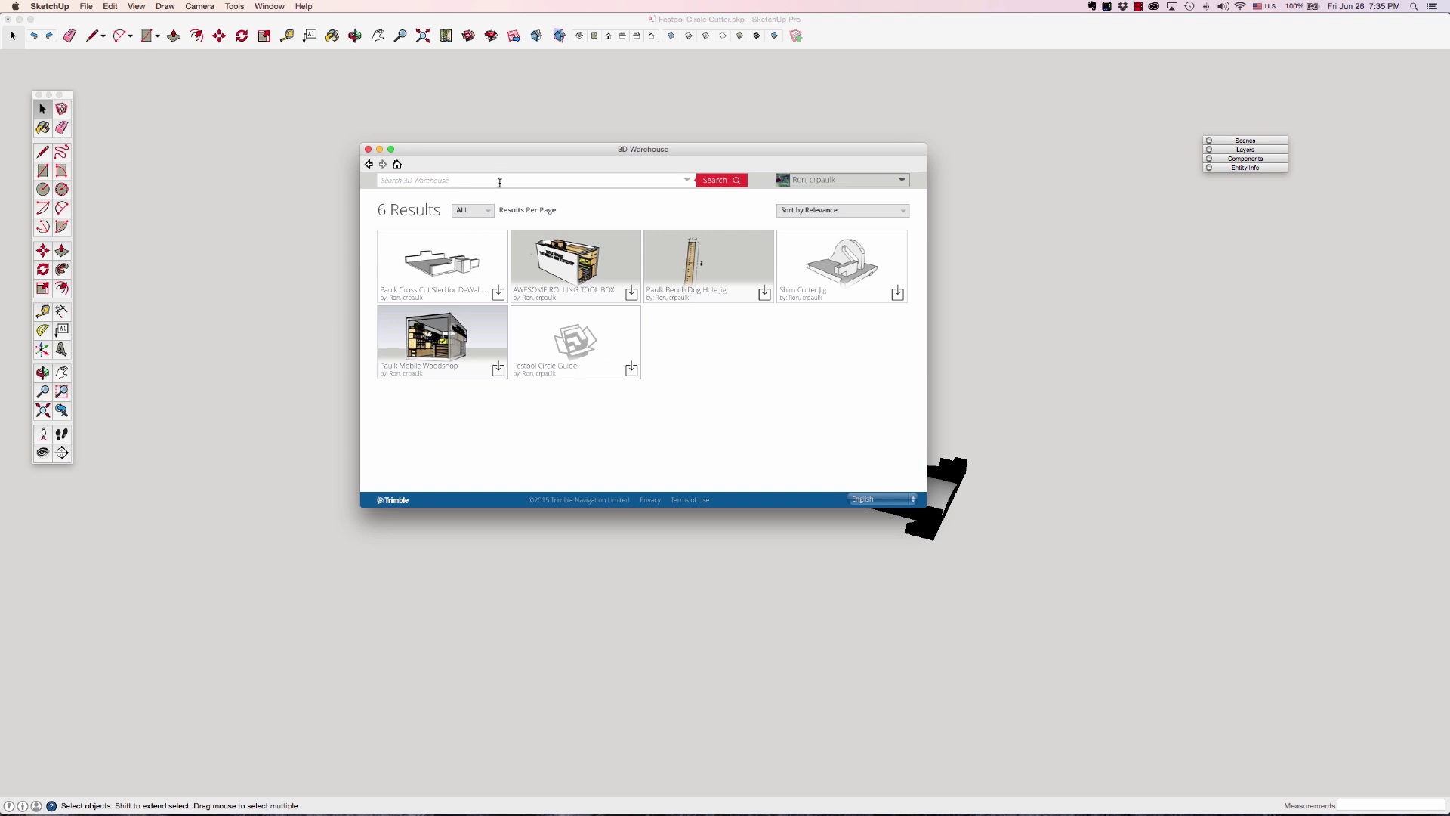
left_click(499, 182)
type("Paulk")
key("Return")
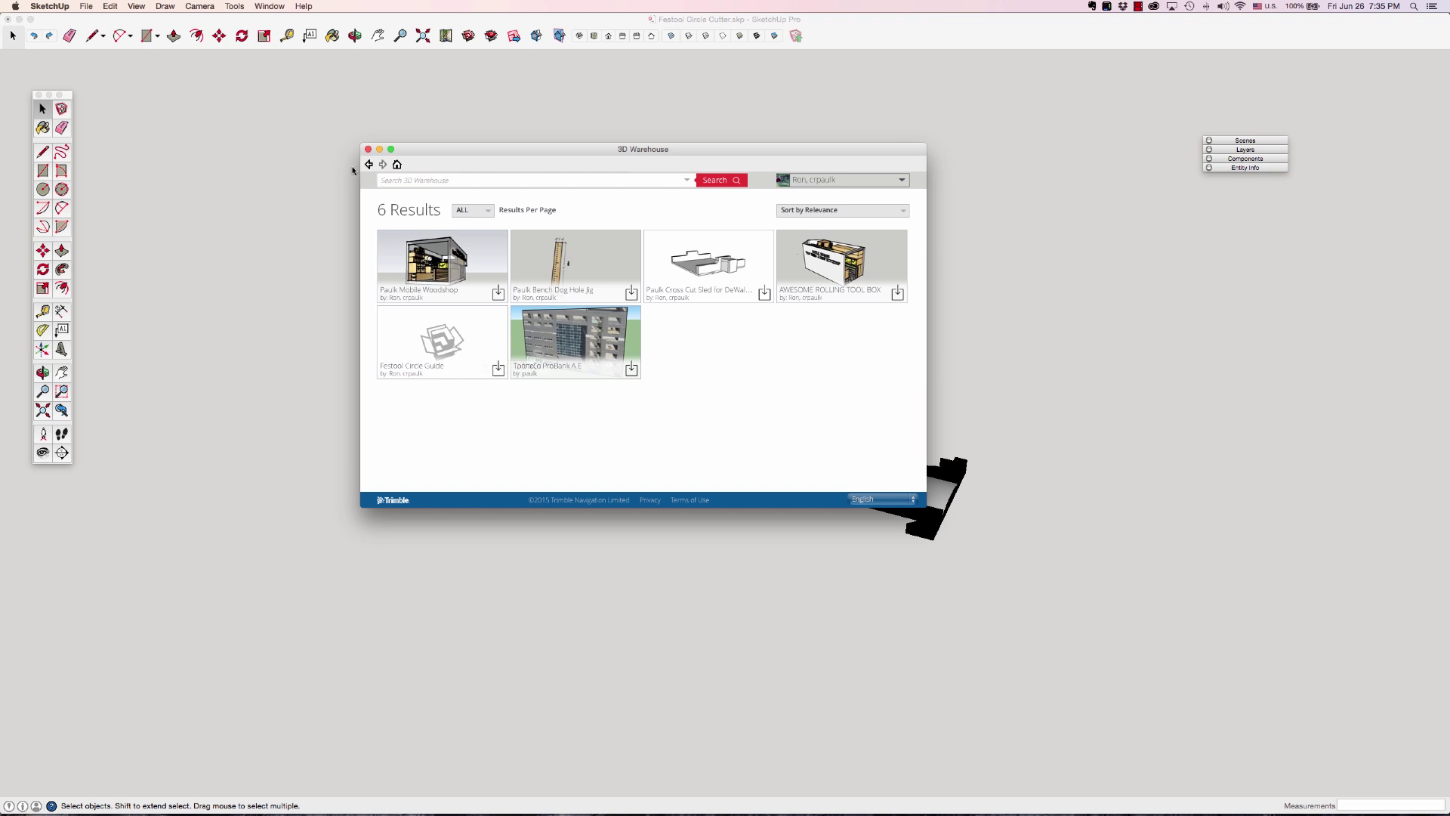
- Close the 3D Warehouse window
left_click(368, 148)
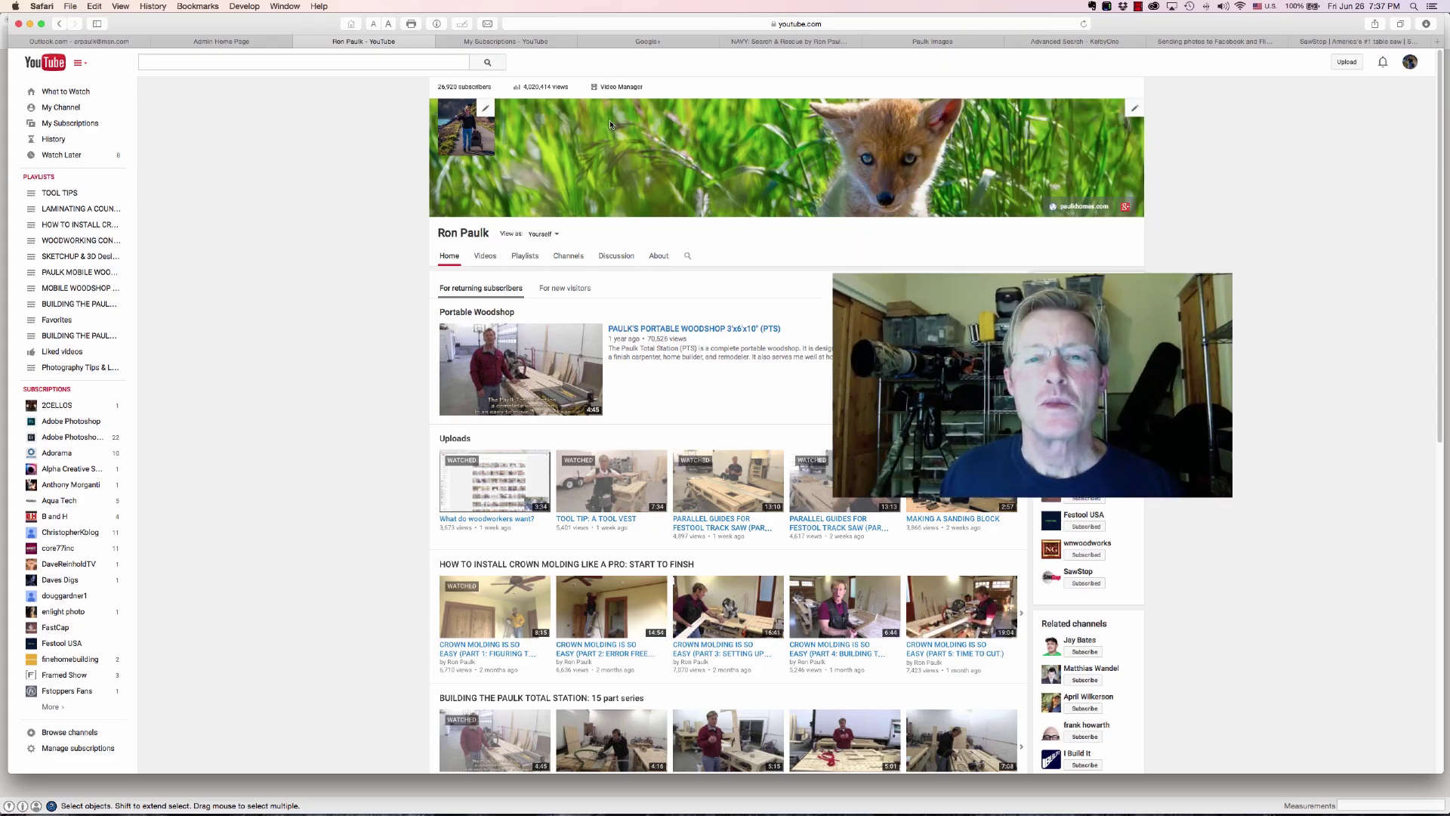